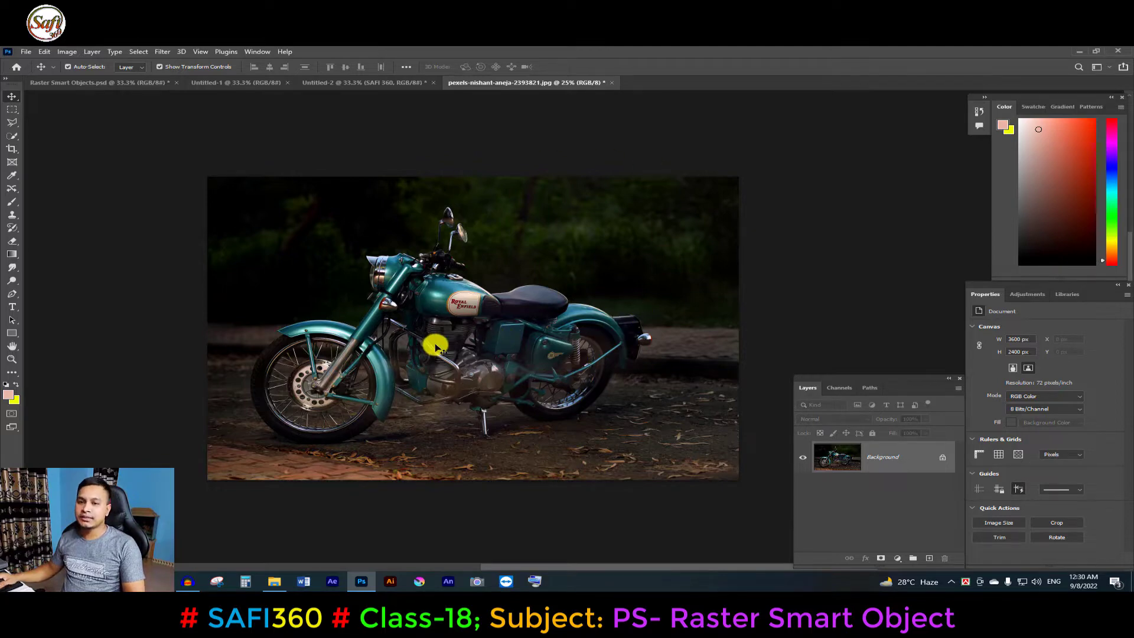
Step: Examine the rear wheel, seat and side panel of the motorcycle photo at 100% magnification and above
key("ctrl+1")
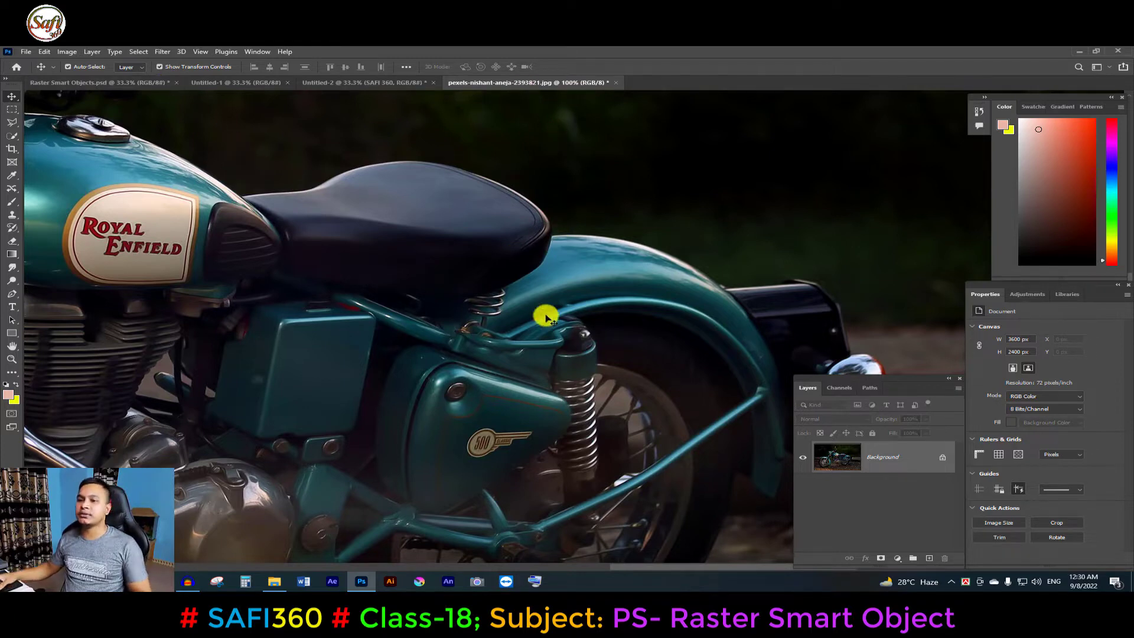
left_click(401, 261, "ctrl+alt")
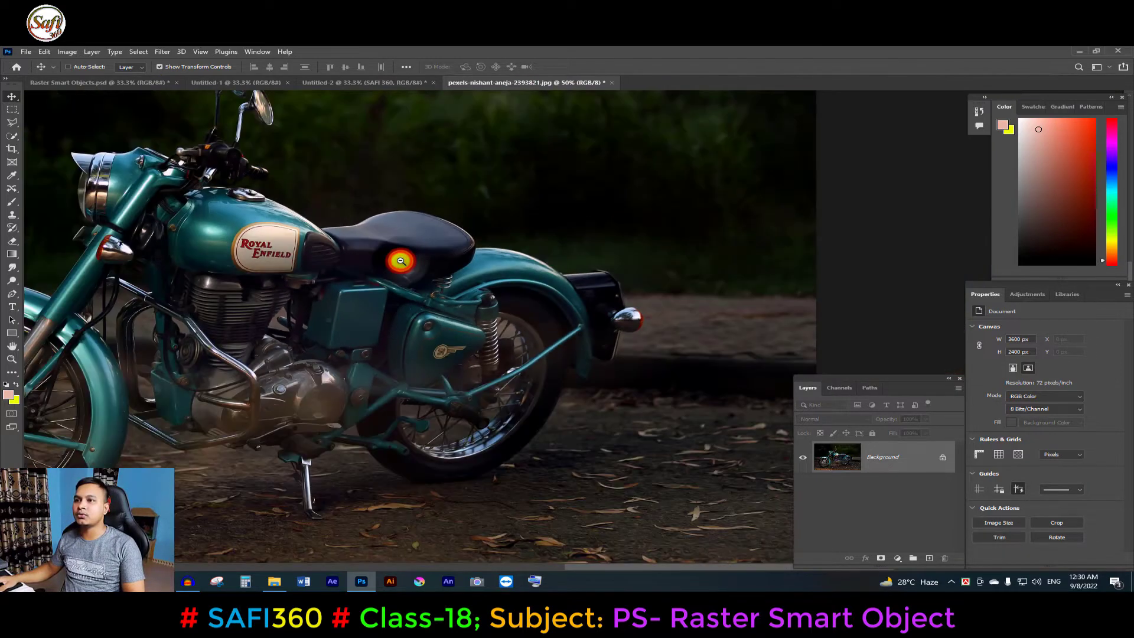
left_click_drag(342, 259, 492, 319)
left_click(491, 319, "ctrl+alt")
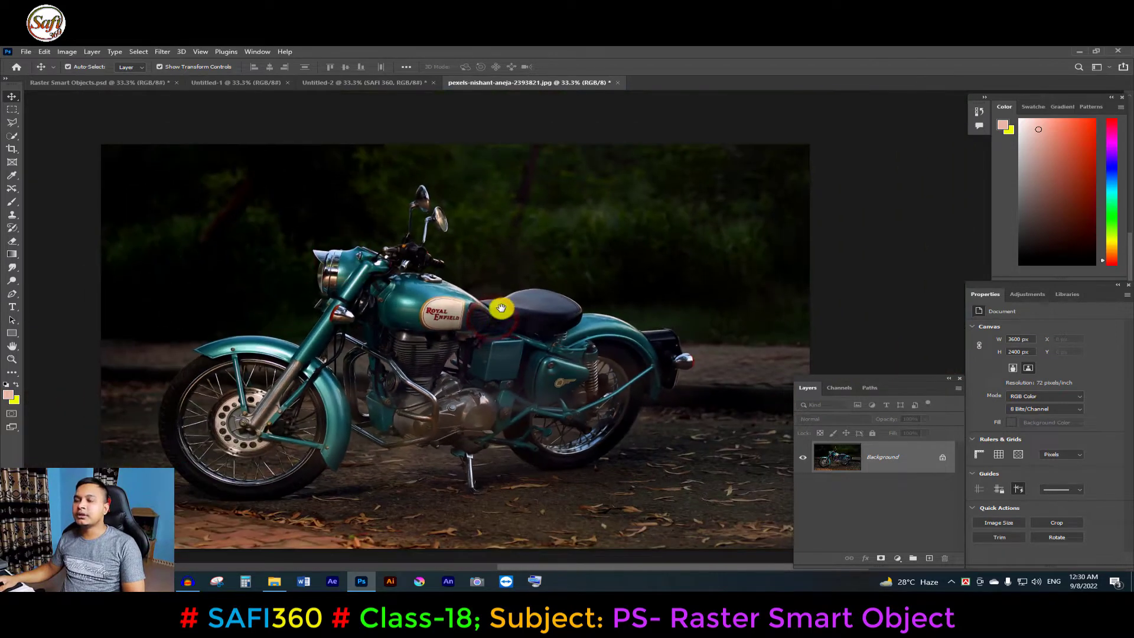
left_click_drag(517, 361, 496, 352)
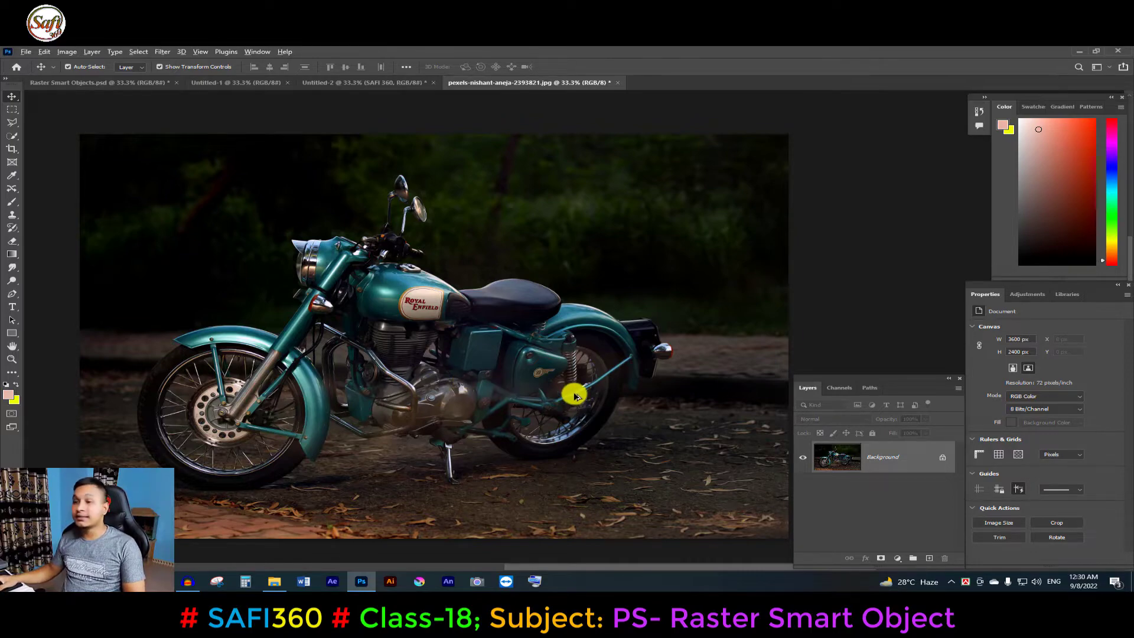
scroll(576, 396, "up", 5)
scroll(576, 396, "down", 6)
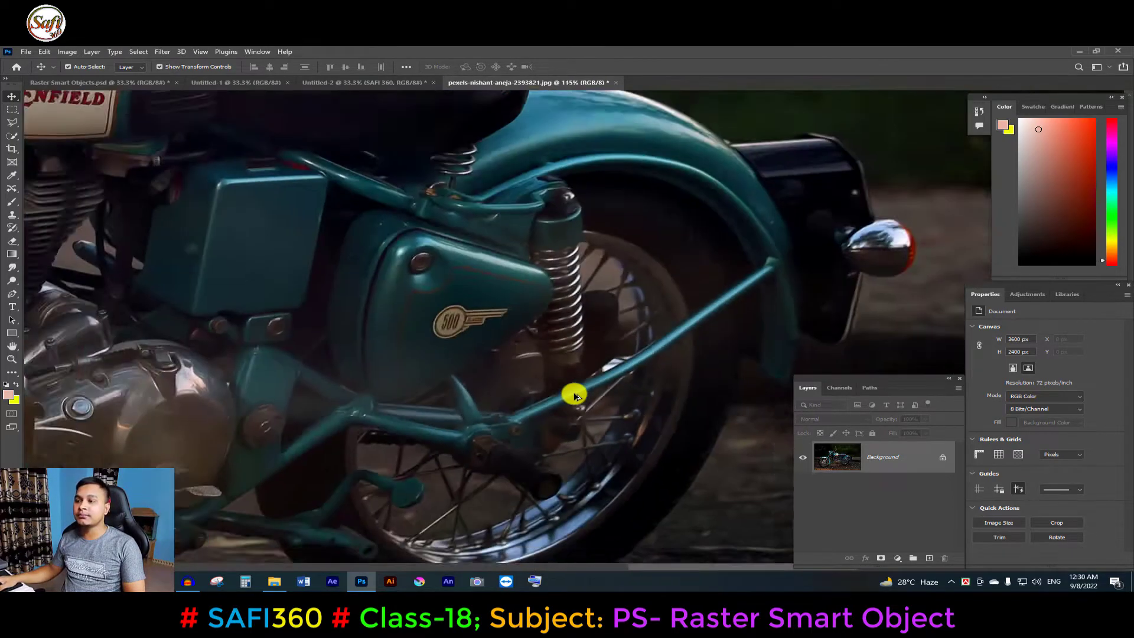
scroll(576, 395, "up", 1)
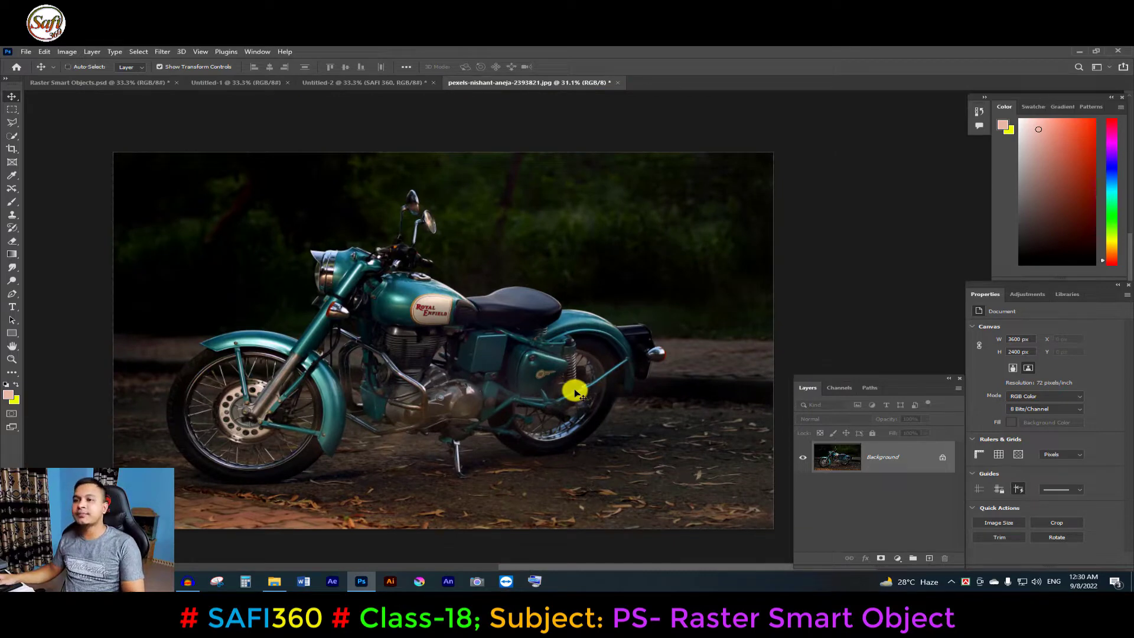
Step: Examine the motorcycle photo at magnifications from 12.5% to 100%, including a close look at the fuel tank and headlight
left_click(390, 313, "alt")
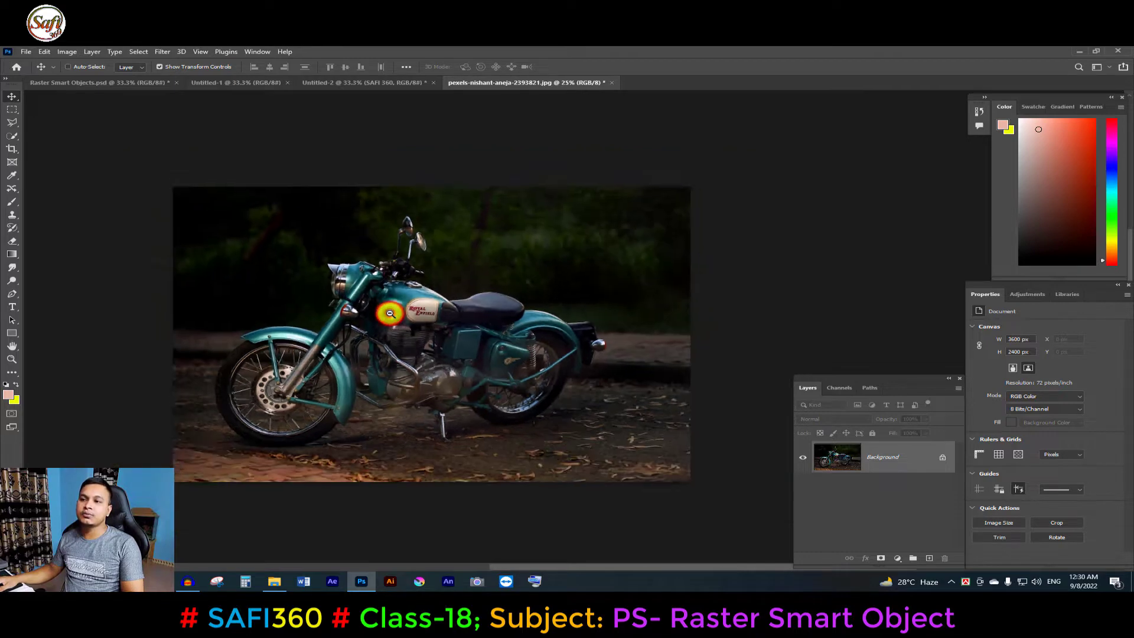
left_click(390, 313, "alt")
left_click(390, 314, "alt")
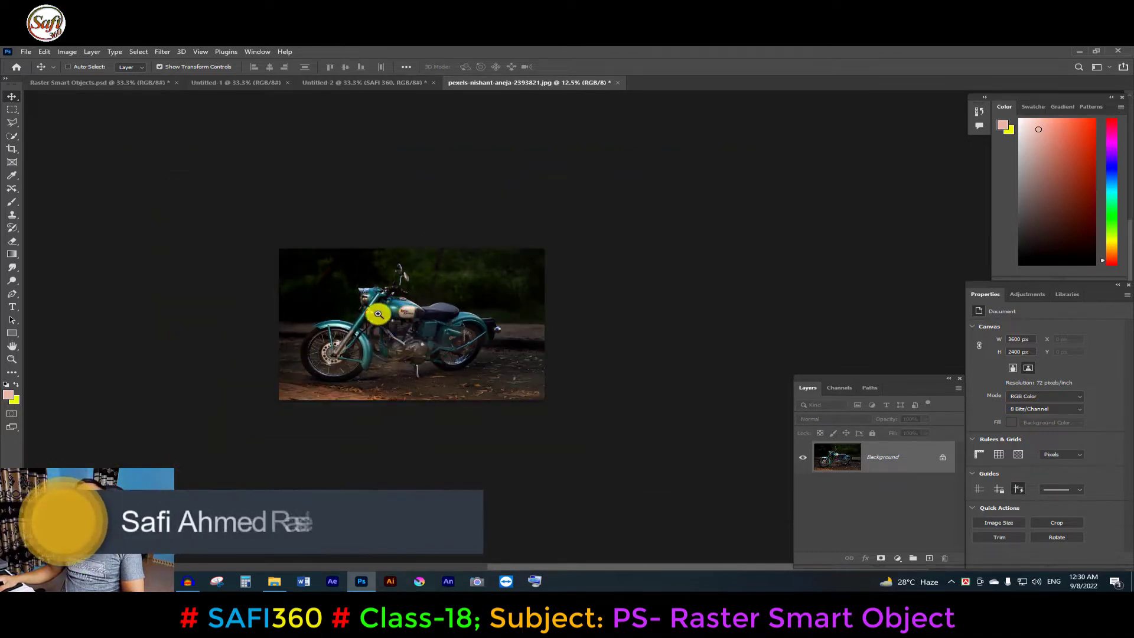
left_click(395, 319)
left_click(395, 319)
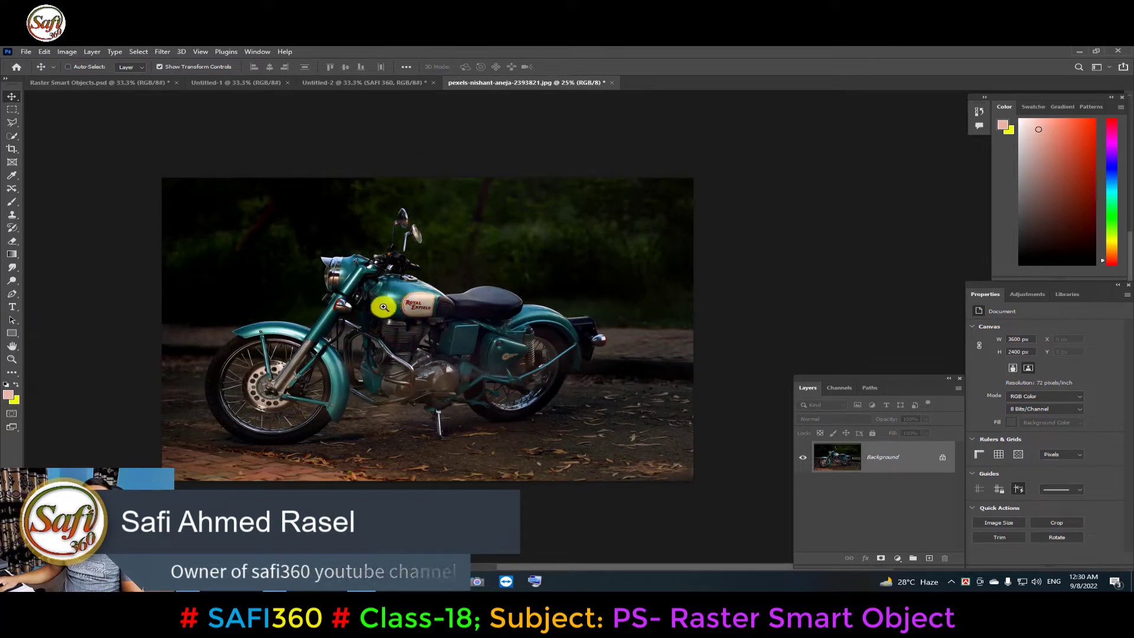
left_click(384, 306)
left_click(384, 307)
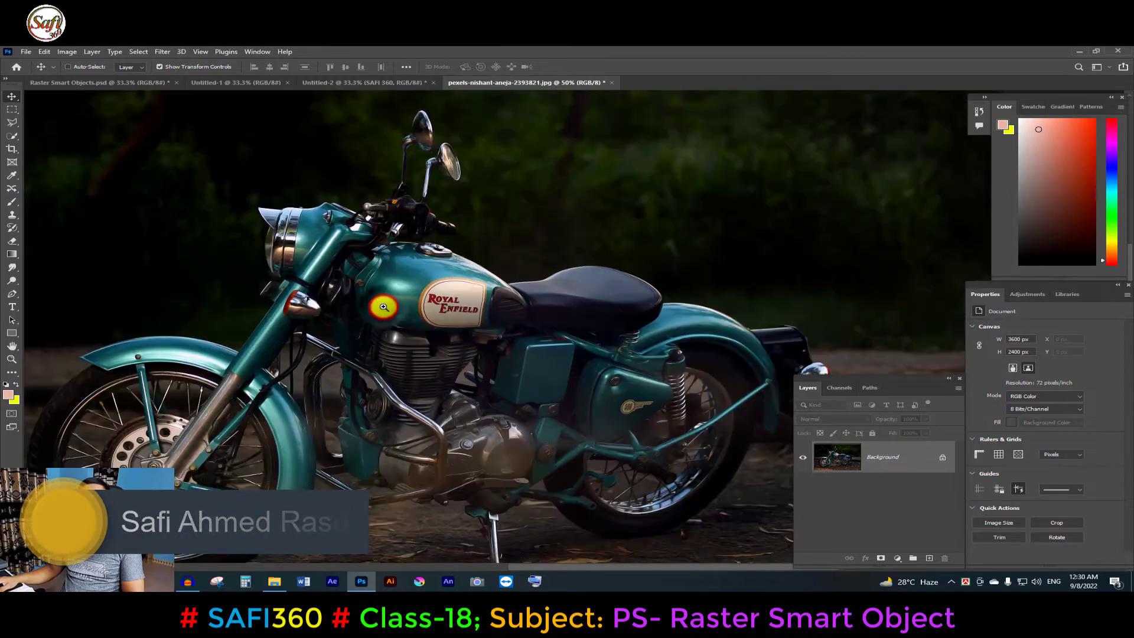
left_click(384, 307)
left_click(384, 307)
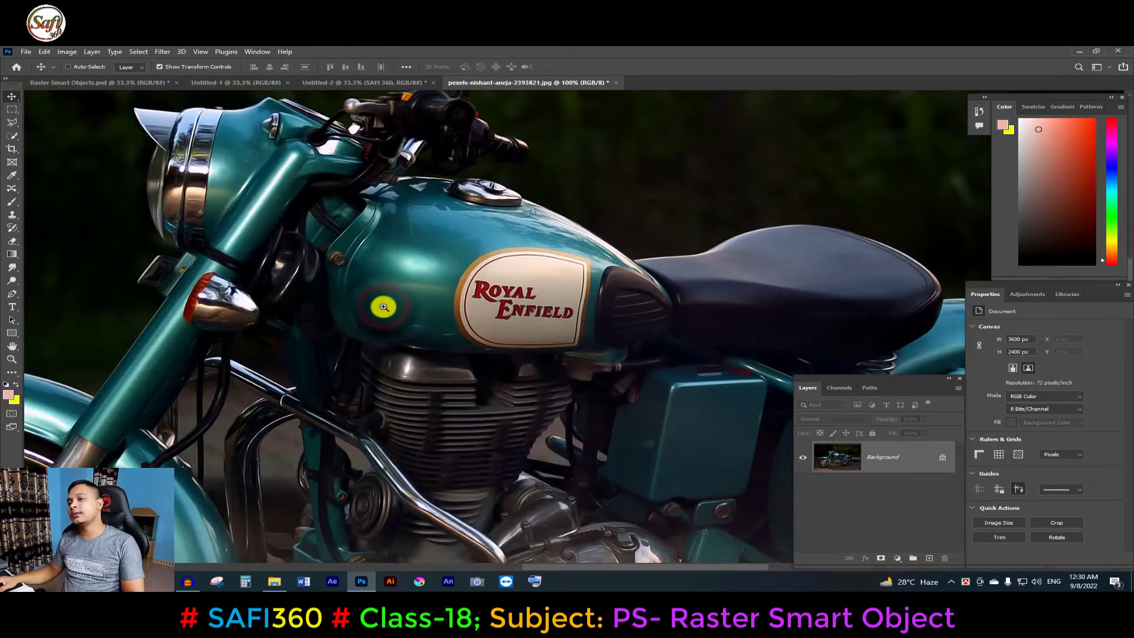
left_click_drag(440, 337, 501, 426)
left_click(430, 348, "alt")
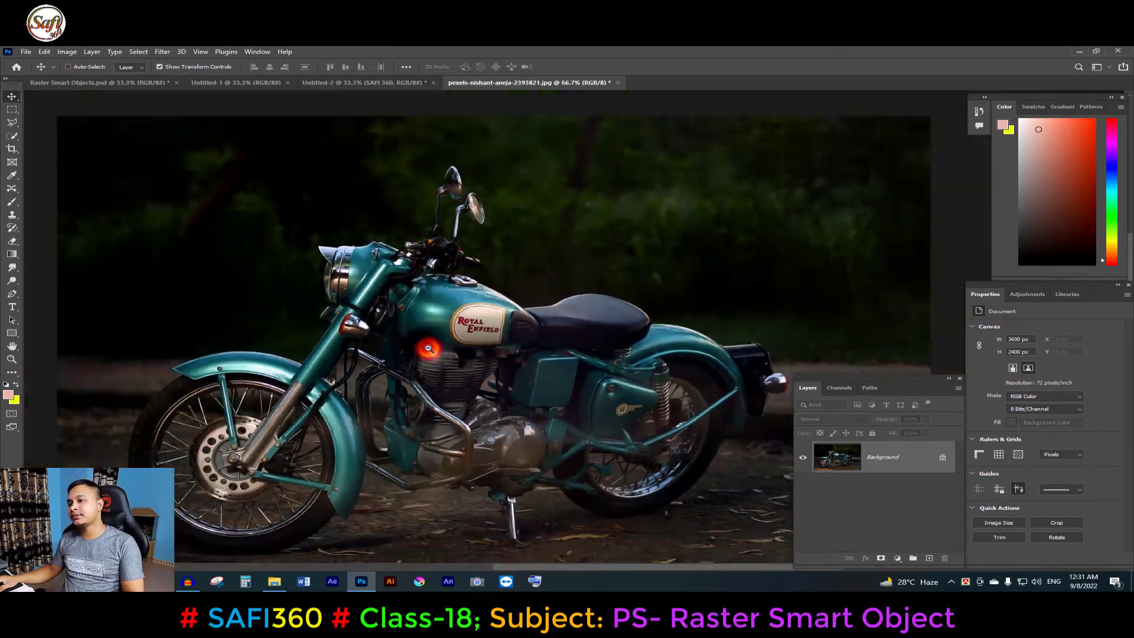
left_click(430, 348, "alt")
left_click(427, 344, "alt")
left_click(425, 339, "alt")
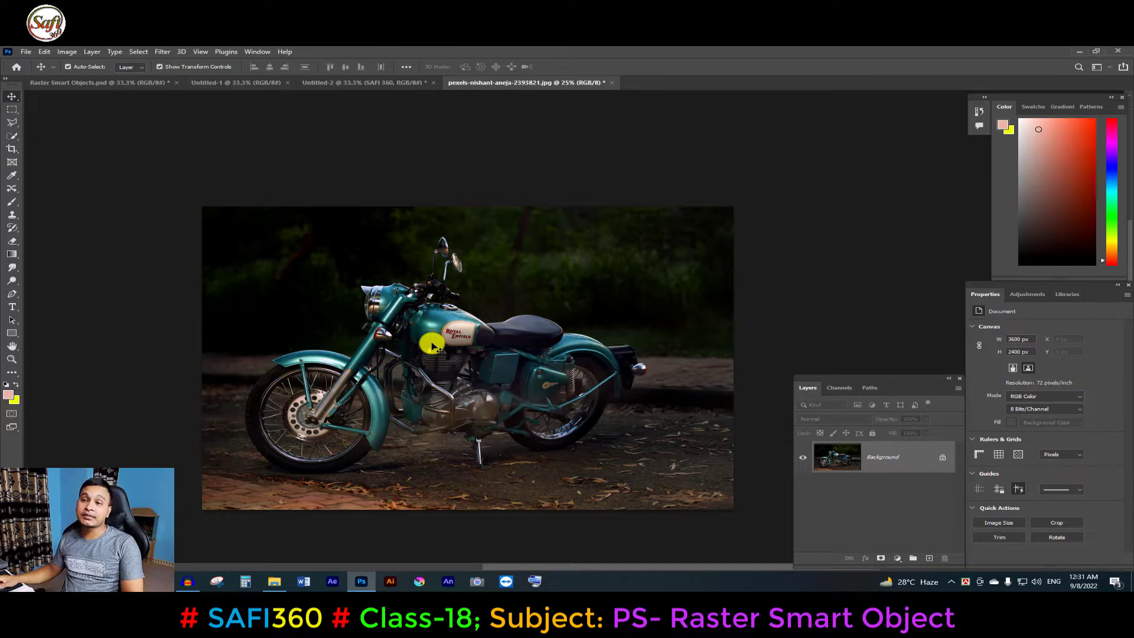
key("space")
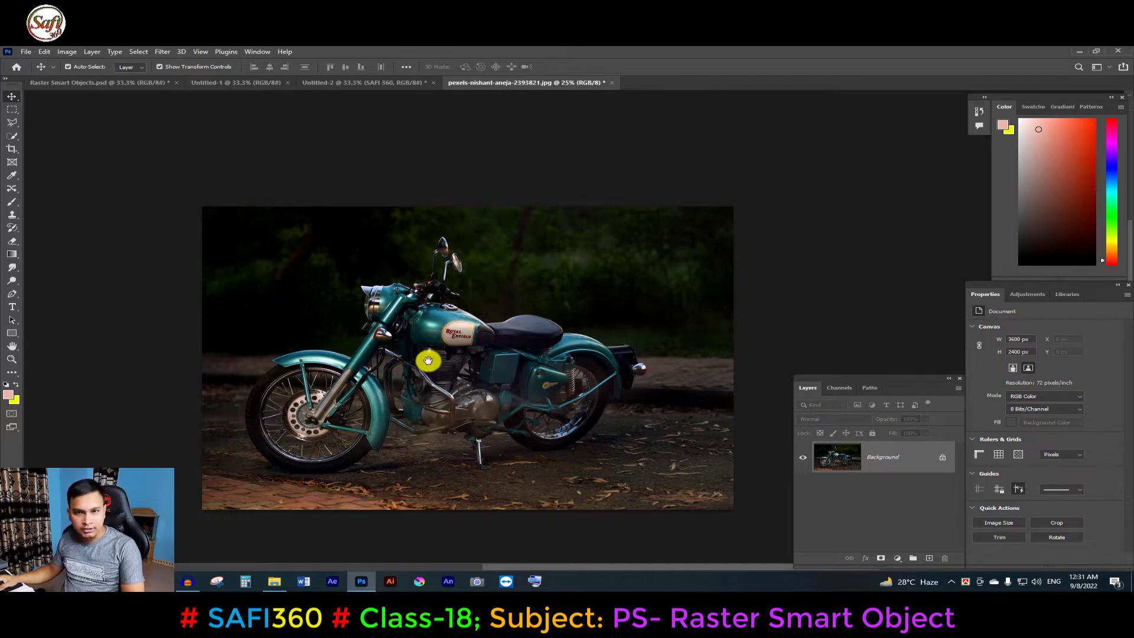
left_click_drag(424, 372, 367, 363)
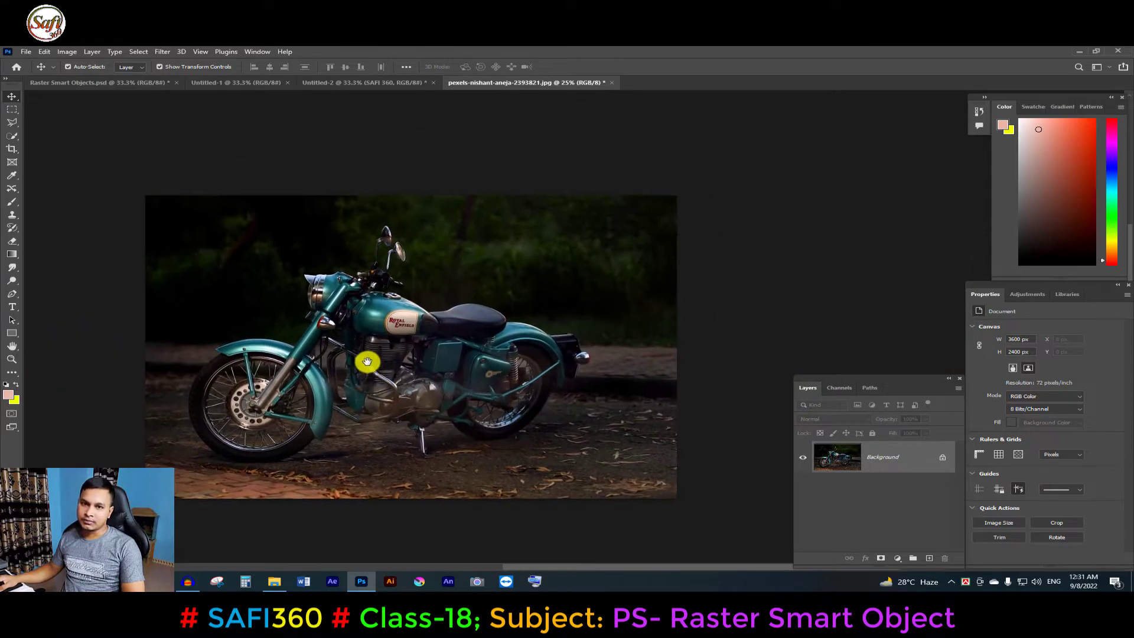
Step: Try to move the locked Background layer of the motorcycle photo with the Move tool
left_click(12, 97)
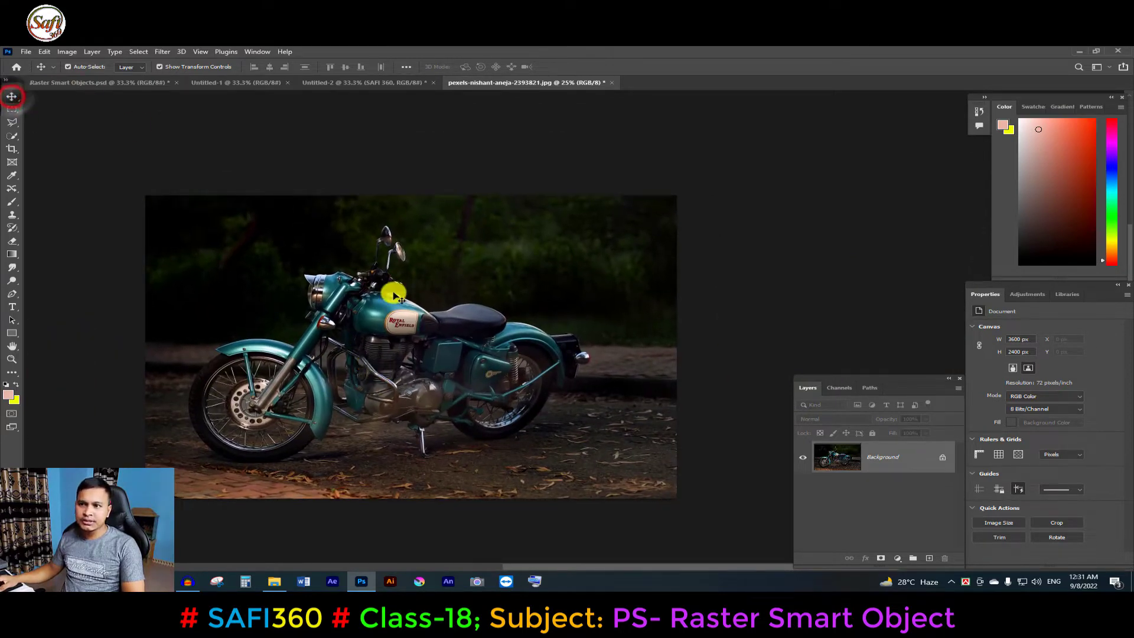
left_click_drag(395, 295, 388, 324)
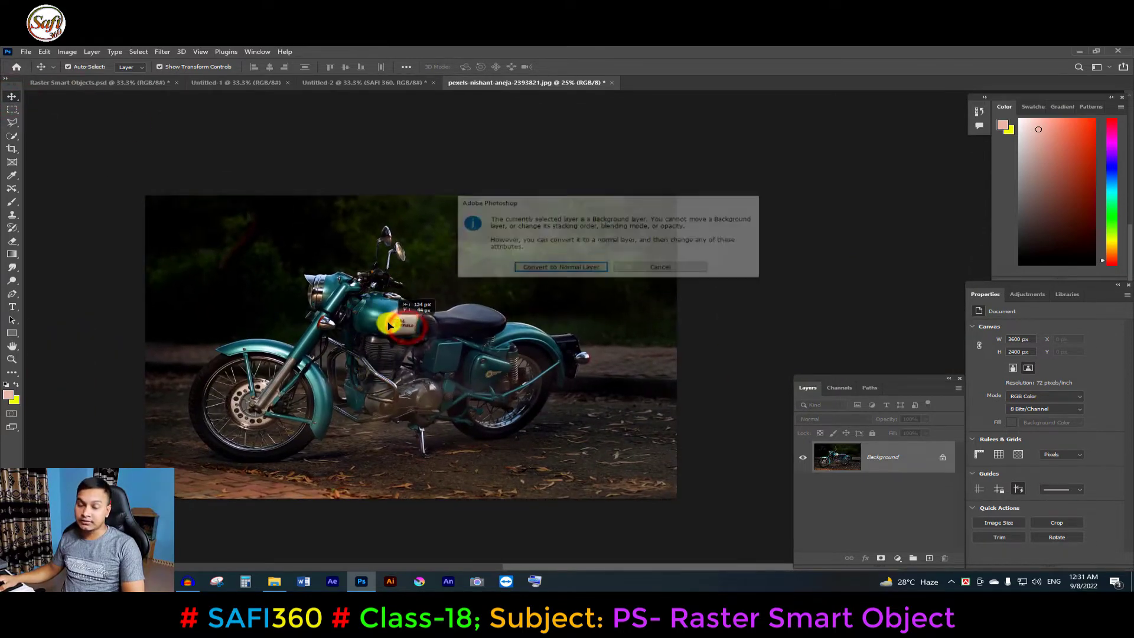
left_click(670, 269)
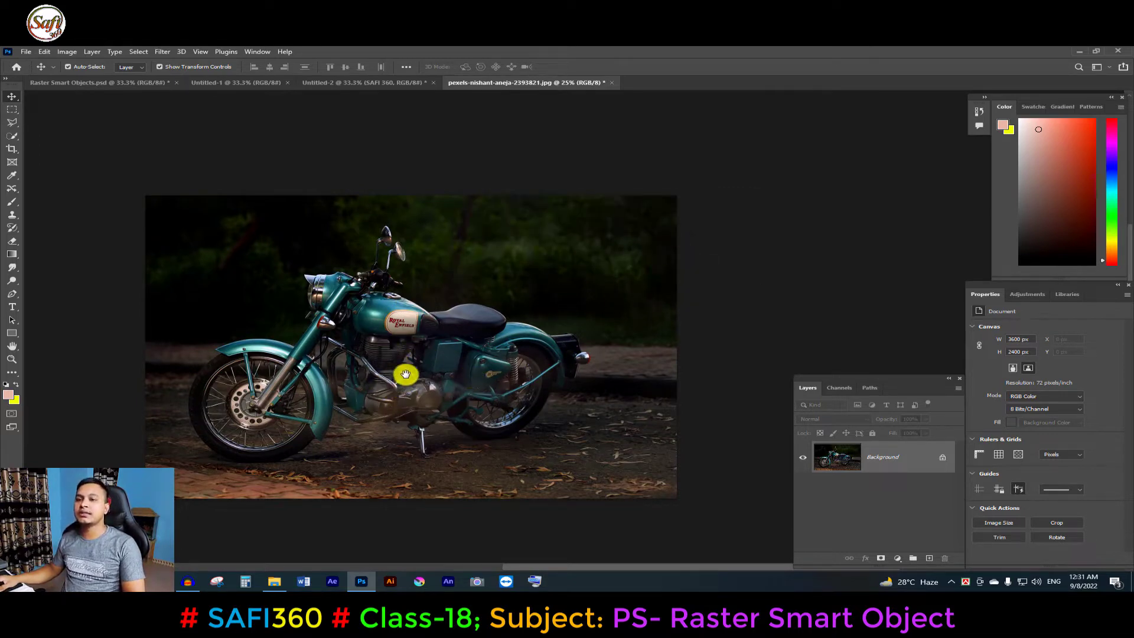
left_click_drag(406, 374, 471, 329)
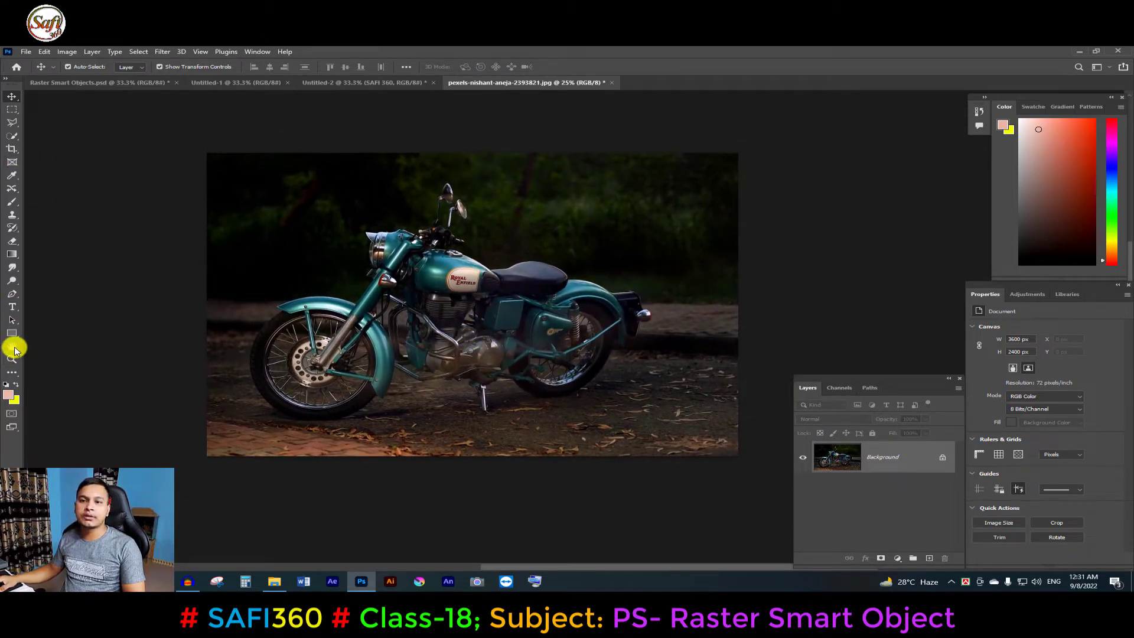
left_click_drag(12, 345, 59, 350)
left_click_drag(383, 377, 340, 382)
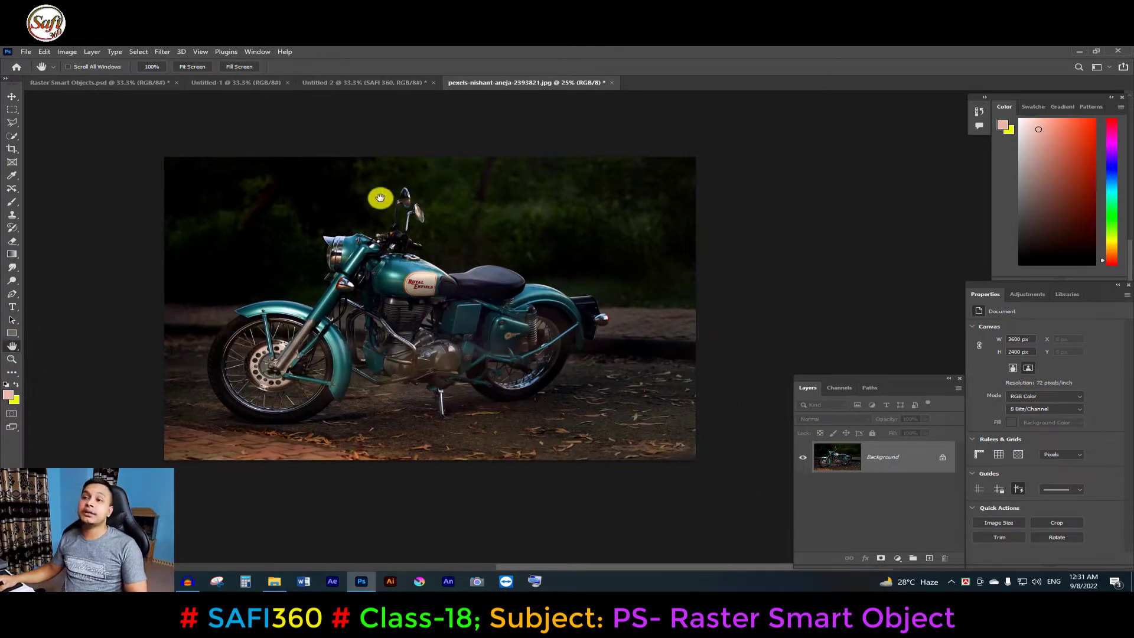
Step: Copy the entire motorcycle photo and paste it into the Untitled-1 document as a new layer
left_click(12, 95)
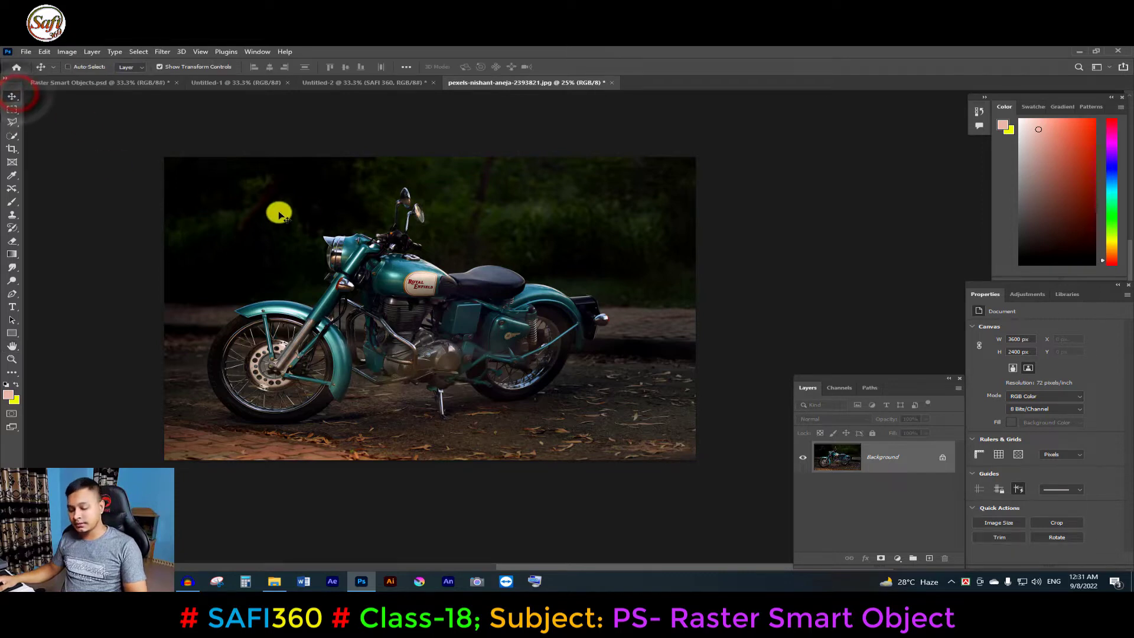
key("ctrl+a")
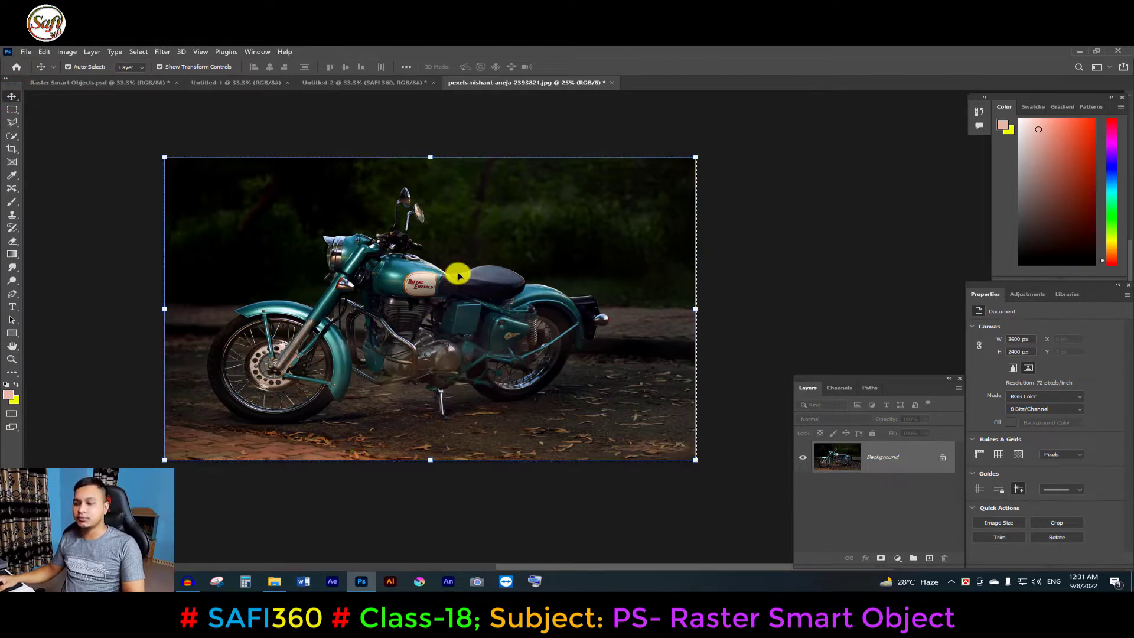
key("ctrl+m")
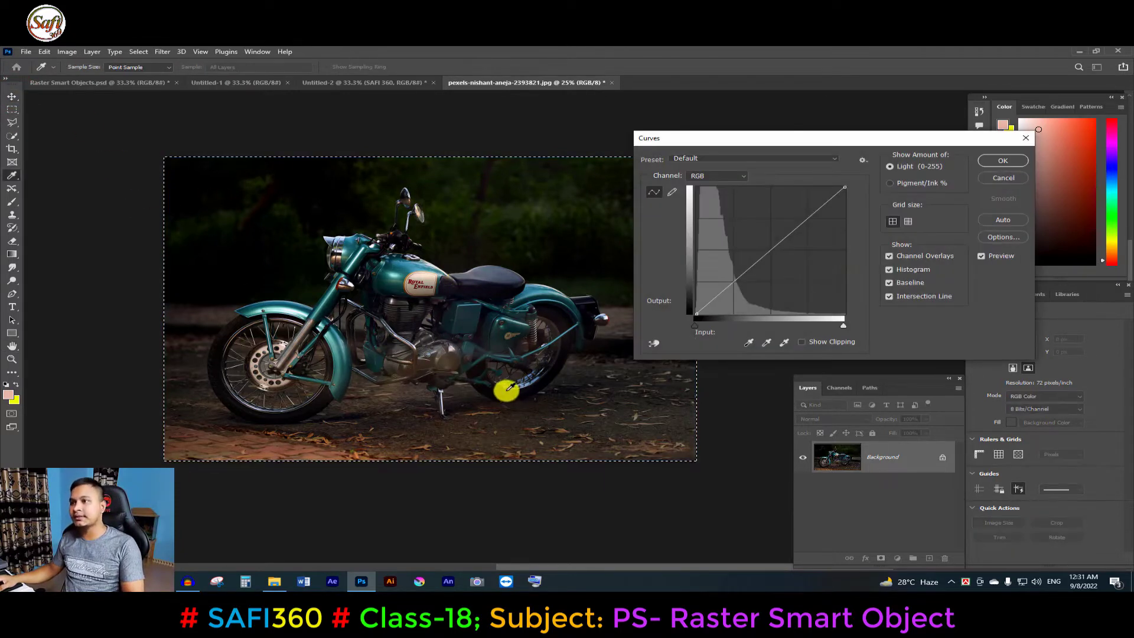
left_click(1008, 163)
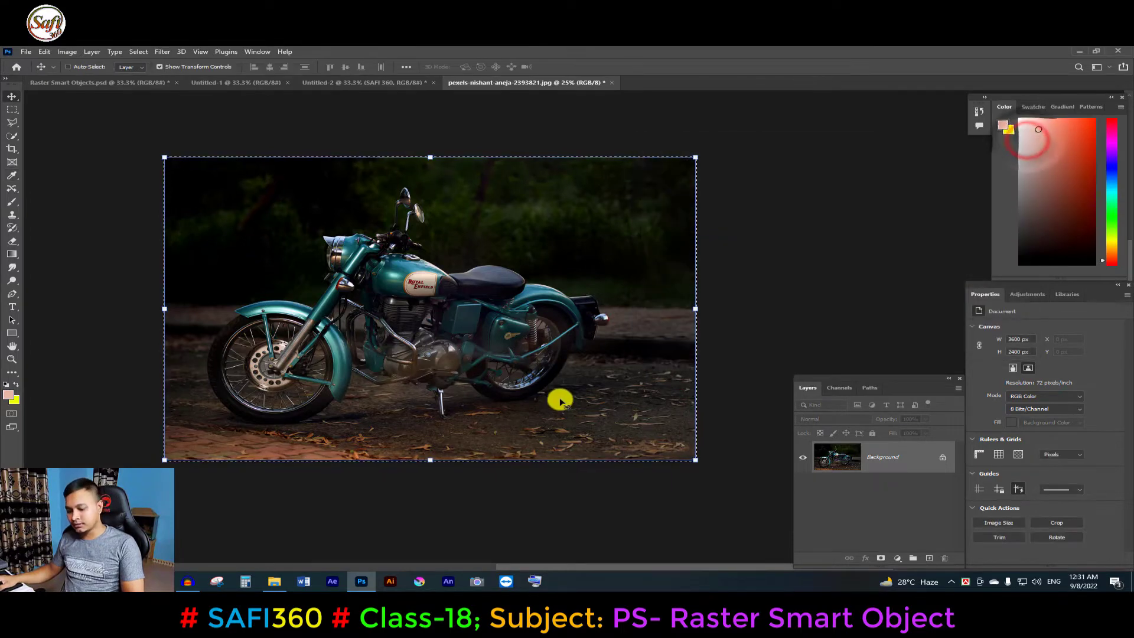
key("ctrl+BackSpace")
left_click(354, 82)
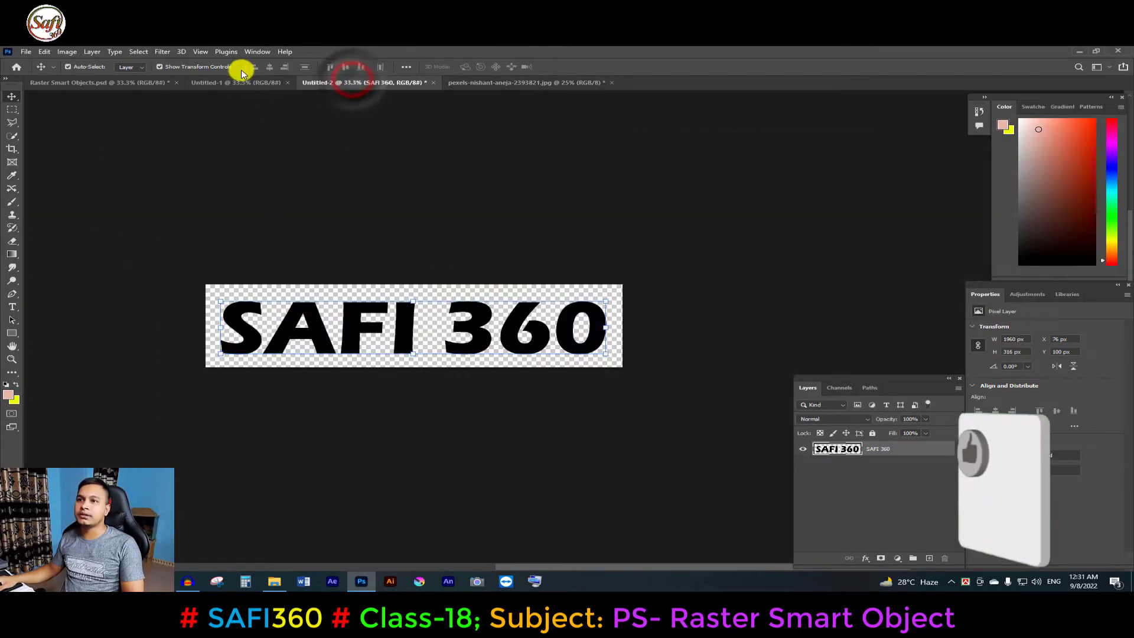
left_click(223, 87)
key("ctrl+v")
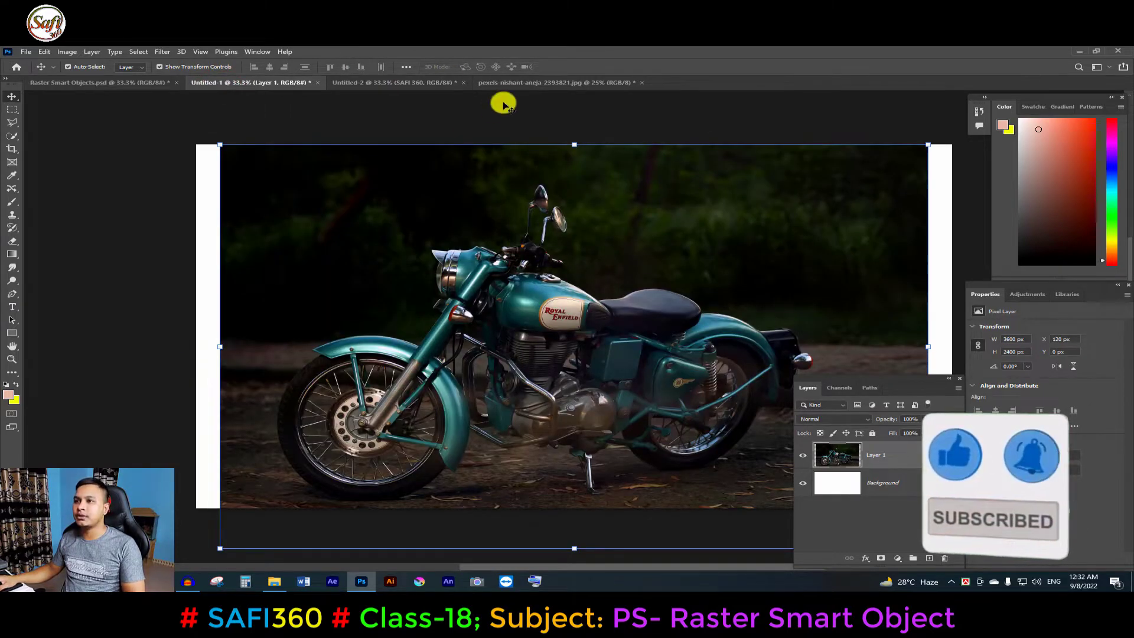
Step: Return to the pexels-nishant-aneja-2393821.jpg document and clear the selection around the motorcycle photo
left_click(518, 83)
key("ctrl+z")
key("ctrl+minus")
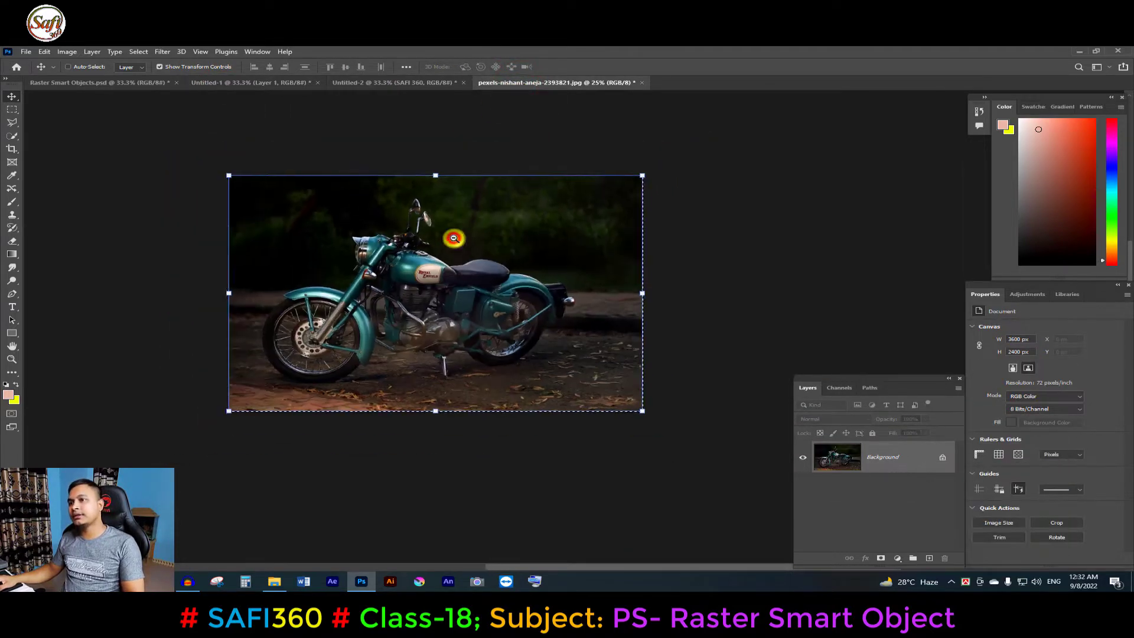
key("ctrl+d")
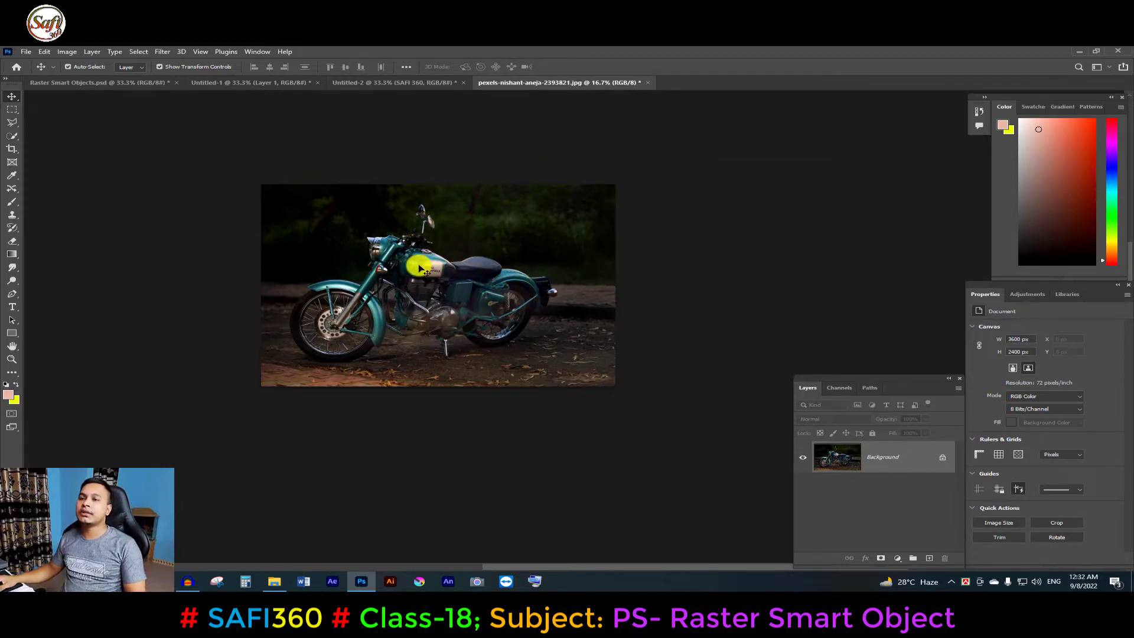
Step: Try to bring the motorcycle photo into Untitled-1 again as a second layer, and undo the addition
left_click_drag(491, 314, 267, 271)
left_click_drag(410, 312, 508, 381)
key("ctrl+z")
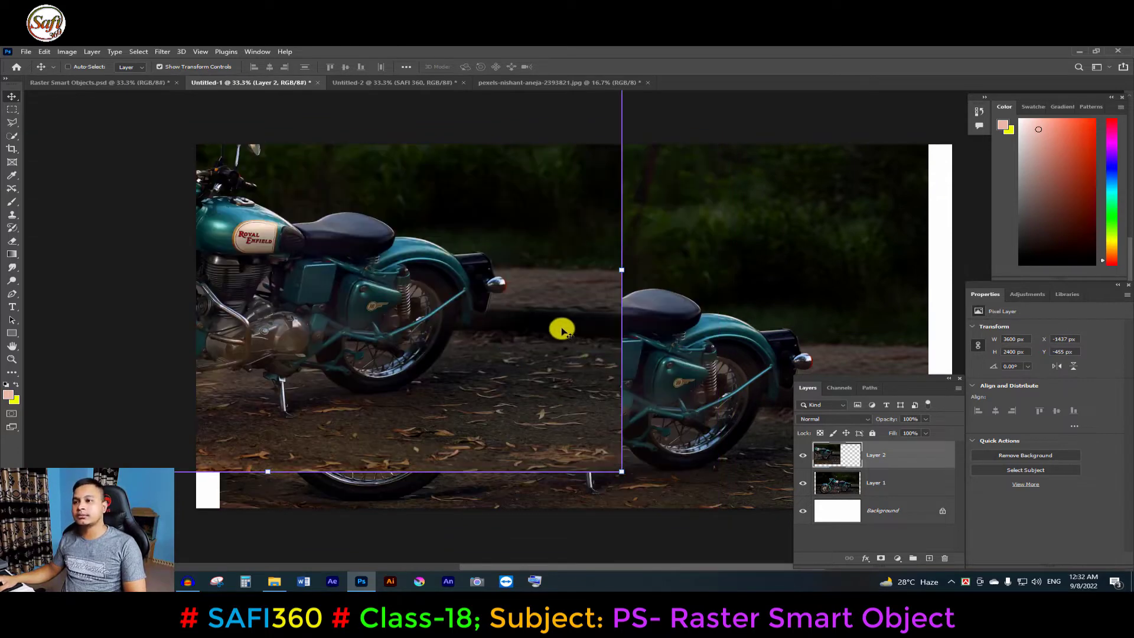
key("z")
key("ctrl+z")
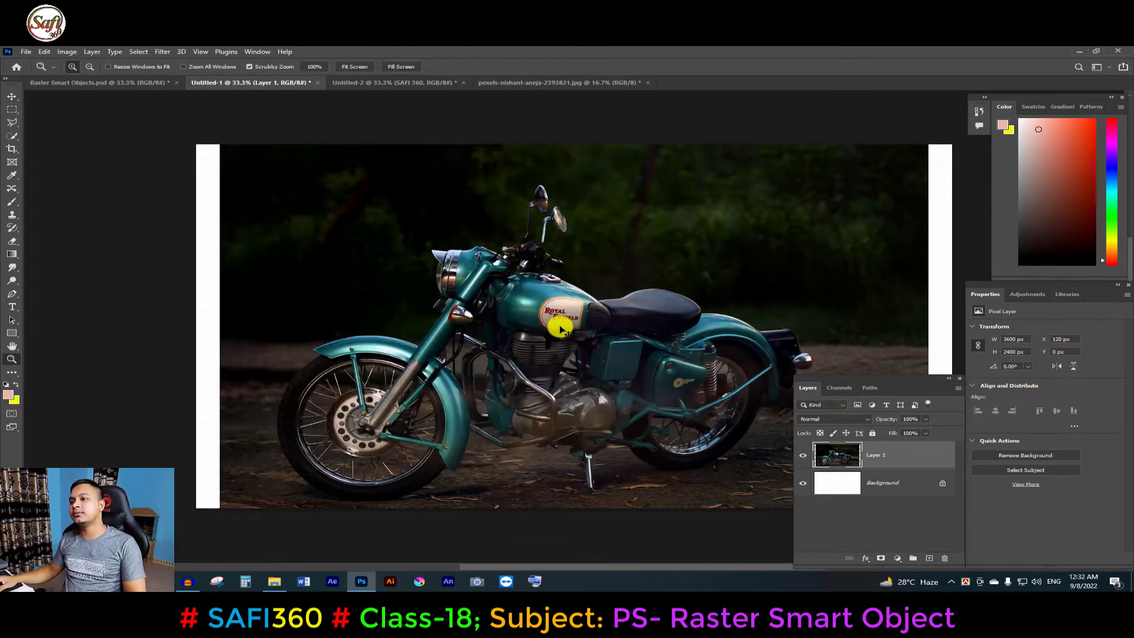
Step: Scale the motorcycle layer down to about 5.69% of its size near the upper-left corner of the canvas
left_click(511, 279, "alt")
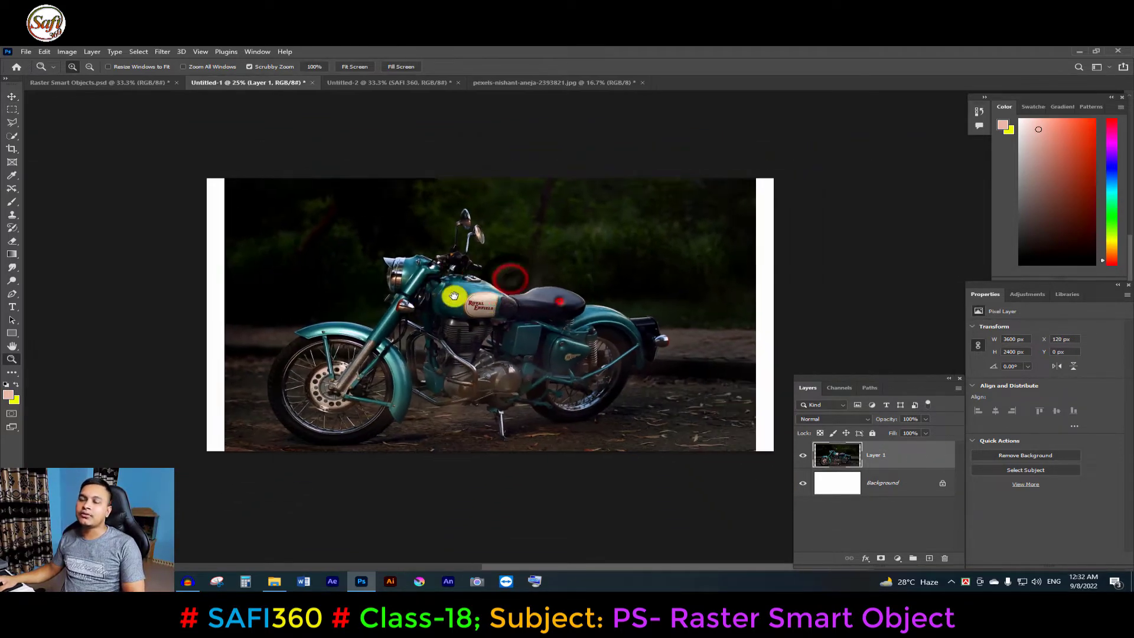
left_click(556, 248)
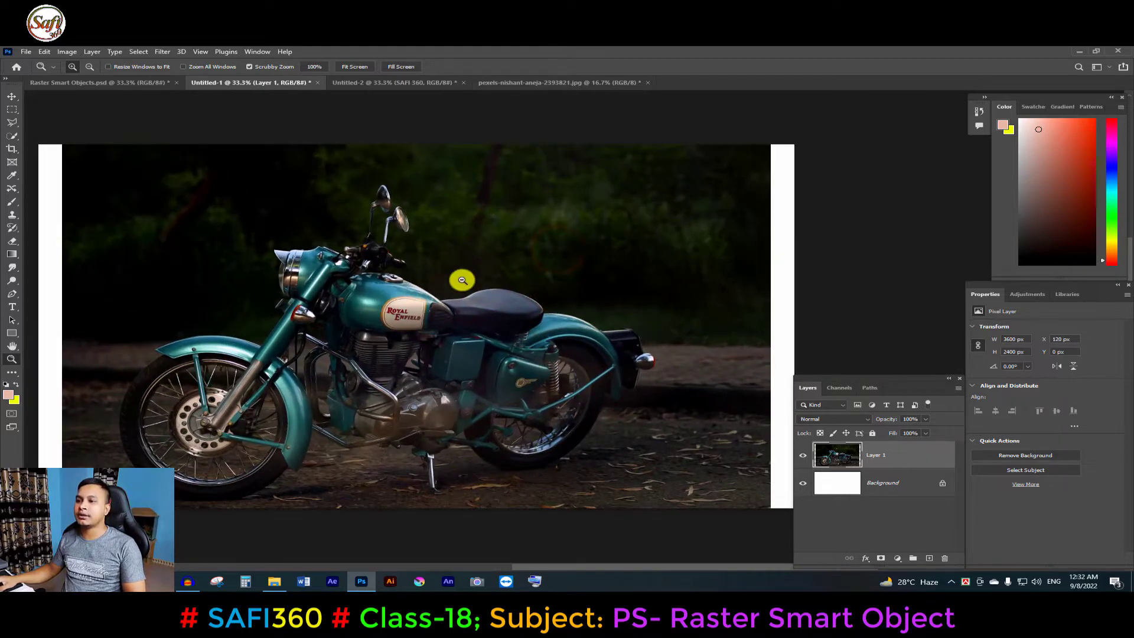
left_click(461, 275, "alt")
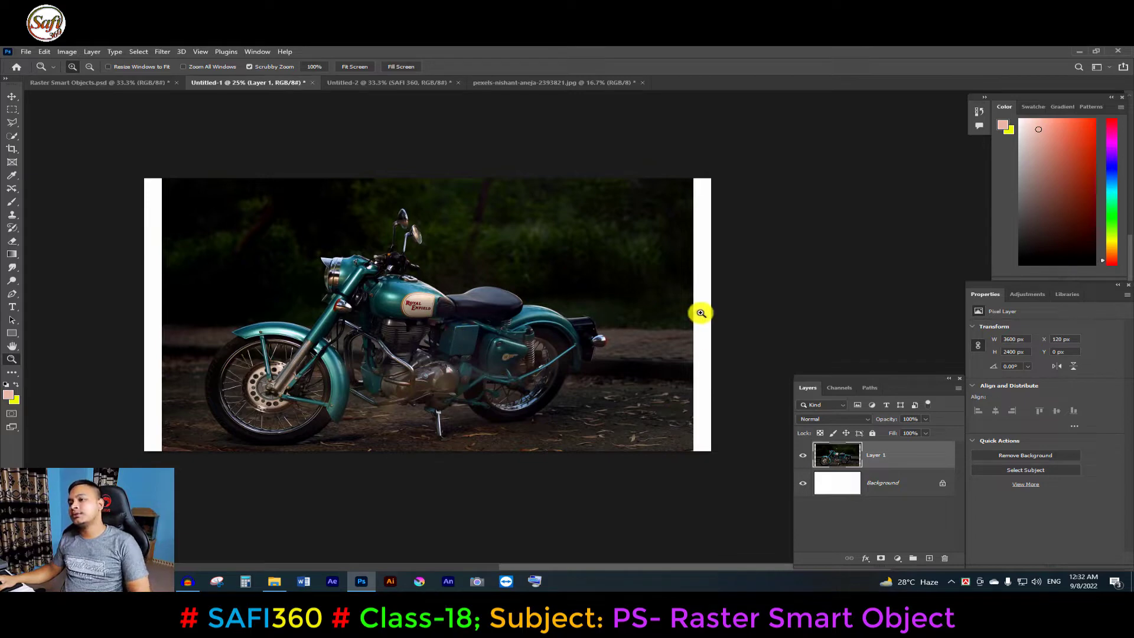
key("ctrl+t")
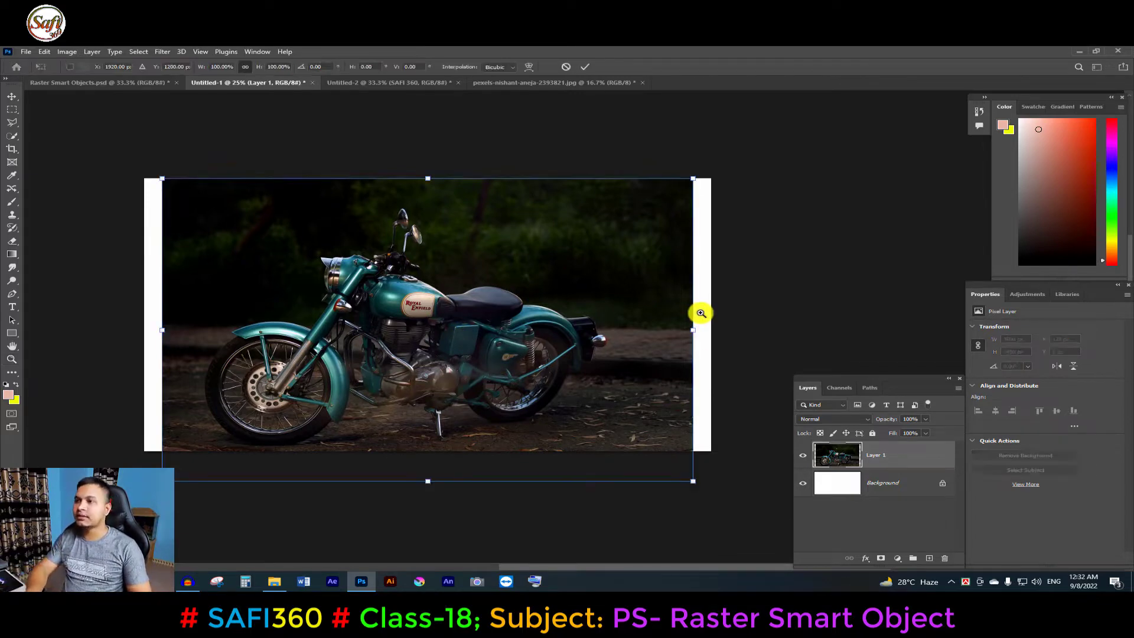
left_click_drag(591, 295, 573, 275)
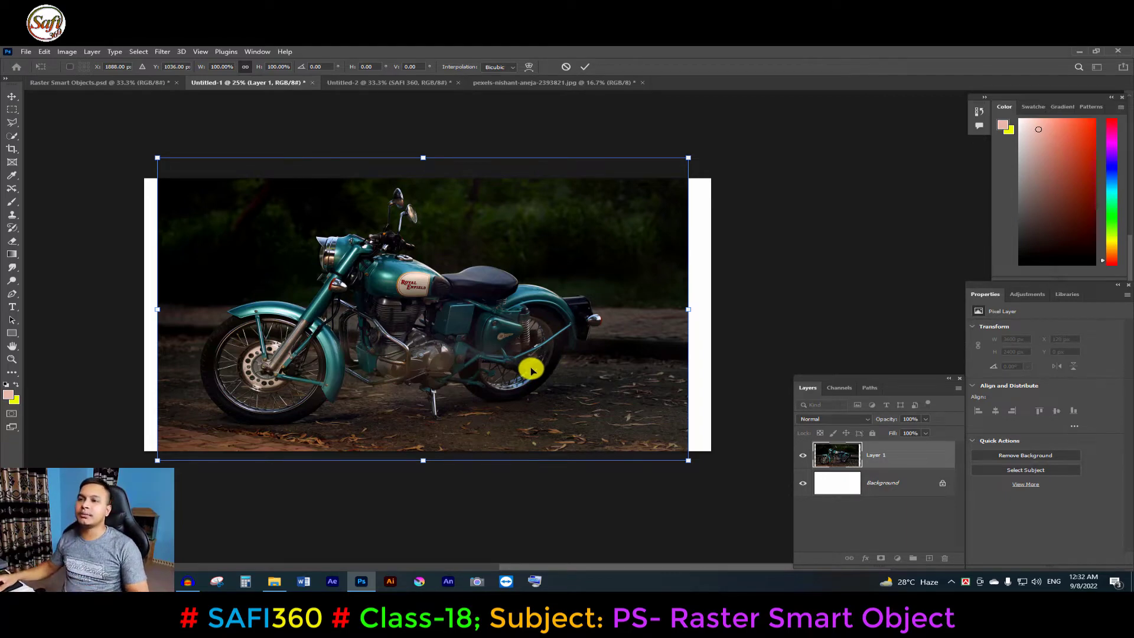
left_click_drag(687, 158, 482, 288)
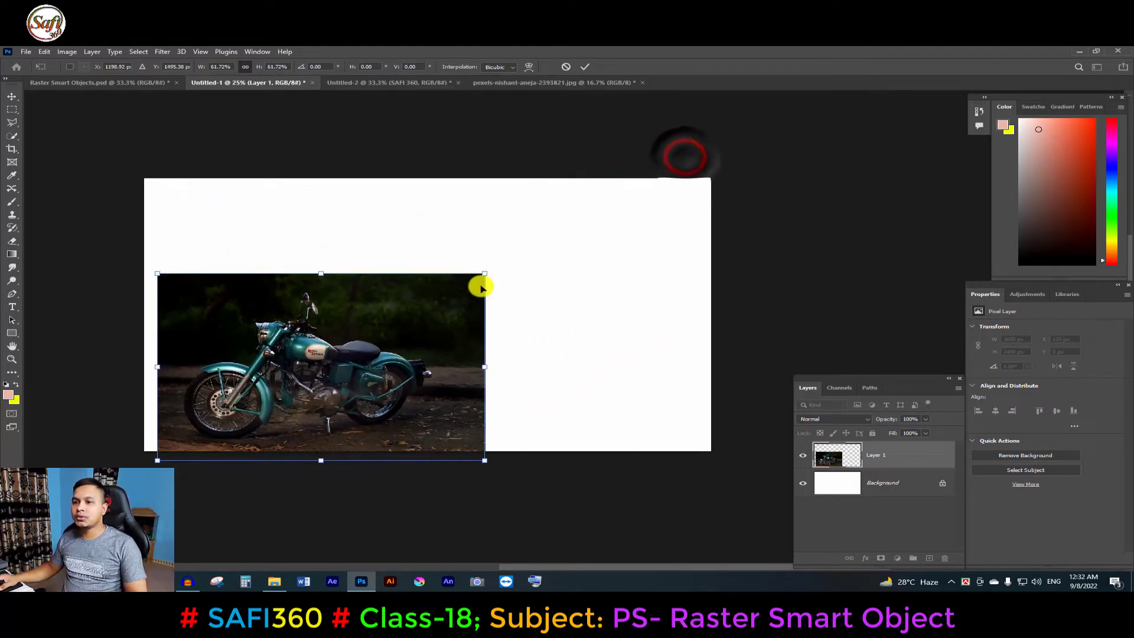
left_click_drag(157, 460, 179, 242)
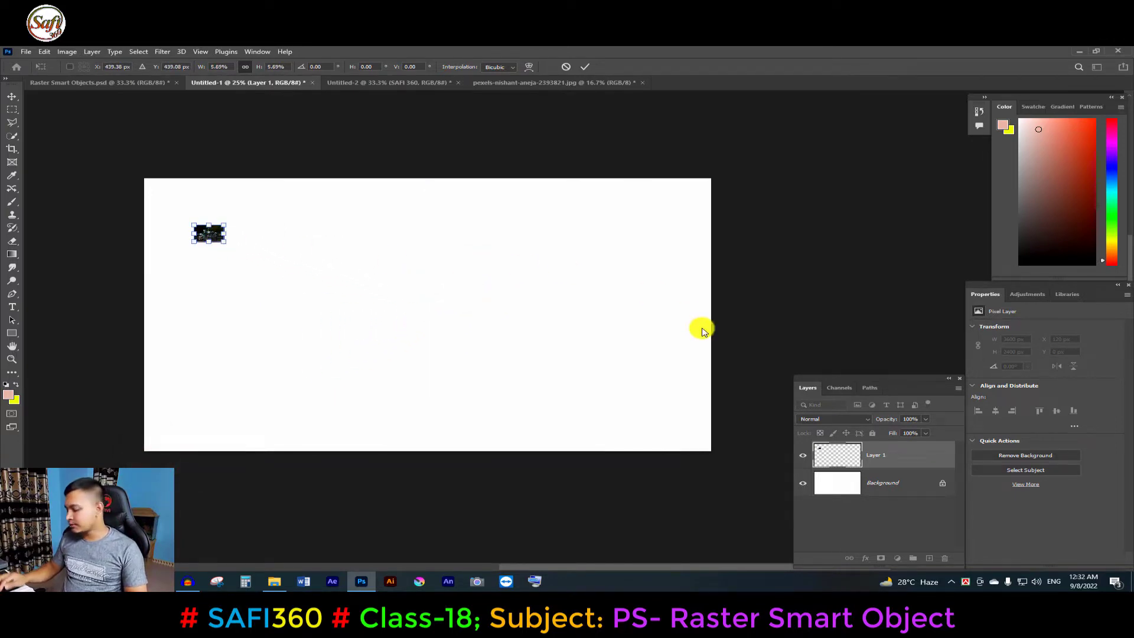
key("Return")
key("z")
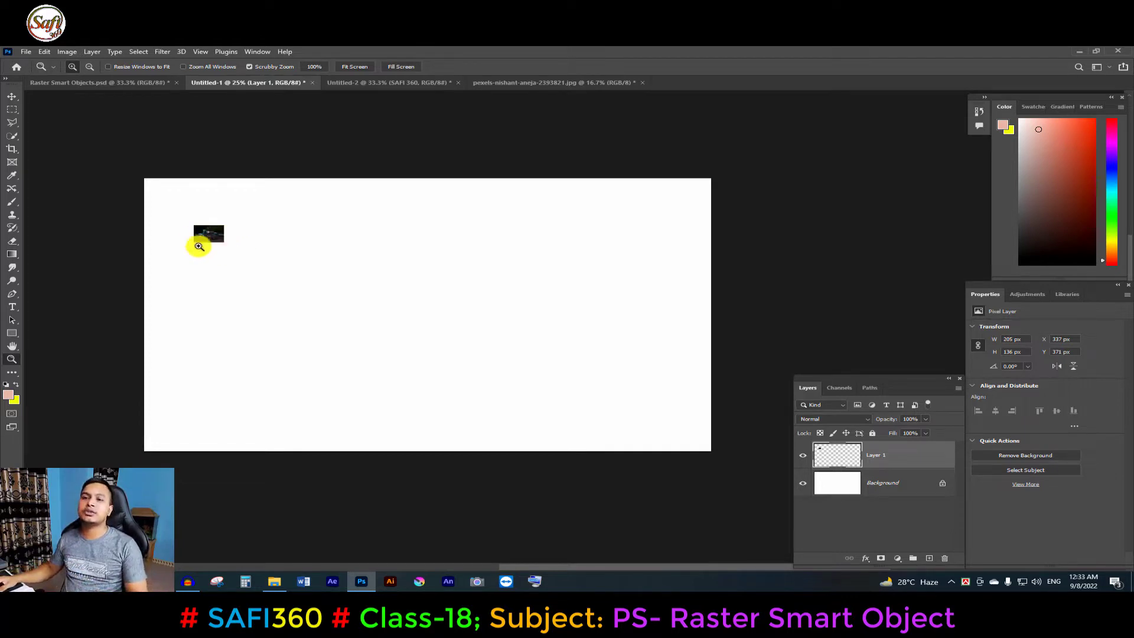
Step: Enlarge the tiny motorcycle layer to about 3086 × 2047 px and centre it horizontally on the canvas
left_click(12, 96)
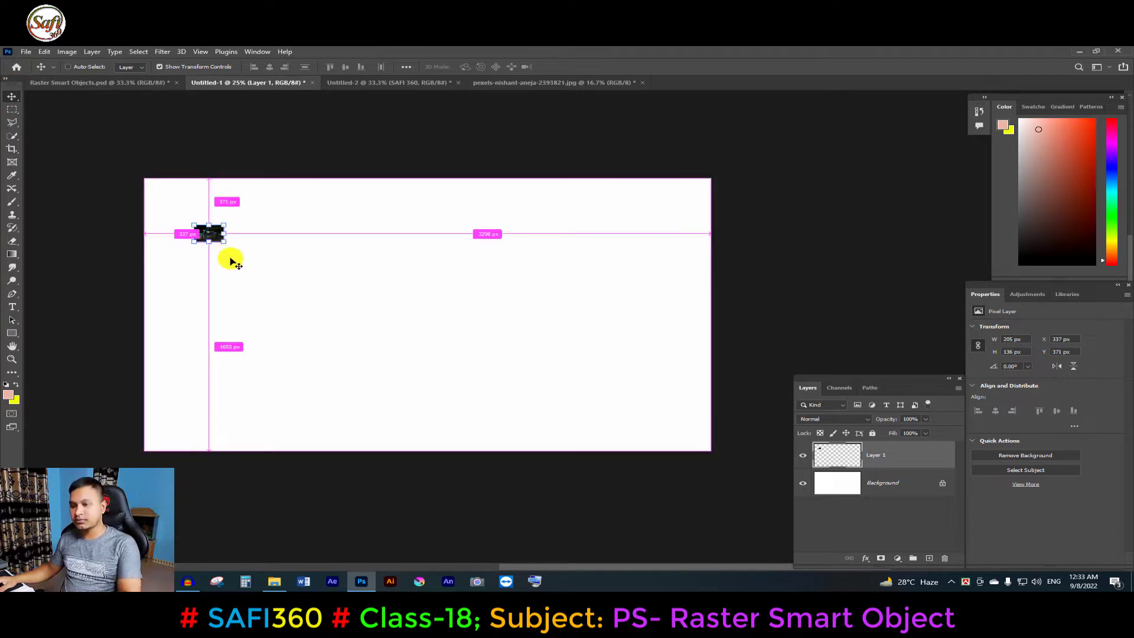
key("ctrl+t")
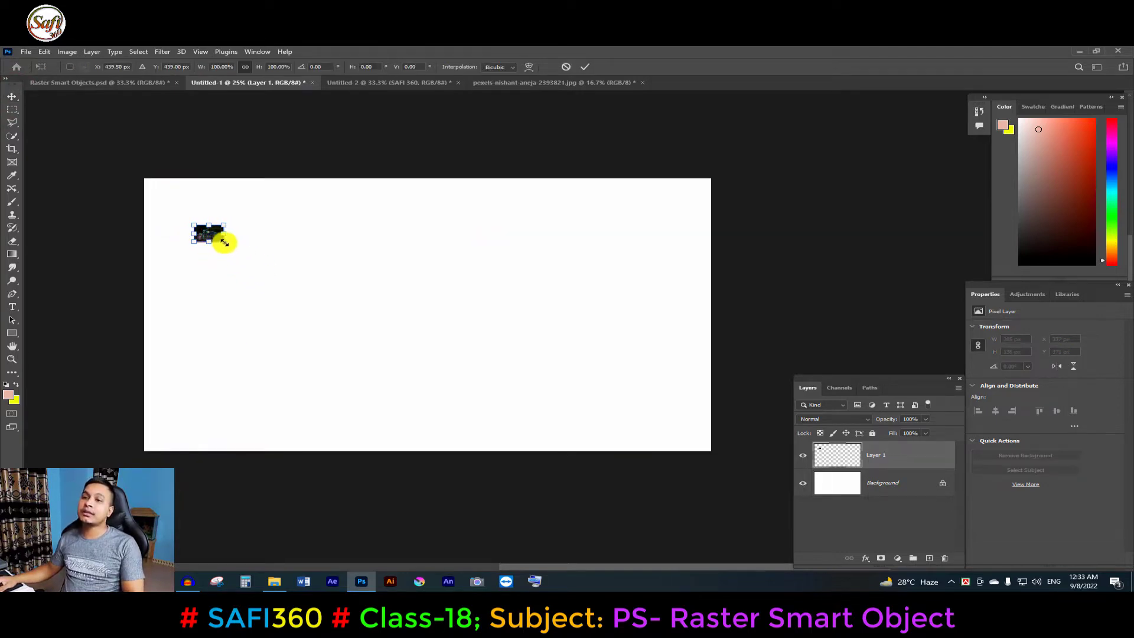
left_click_drag(225, 243, 675, 451)
left_click_drag(483, 393, 489, 359)
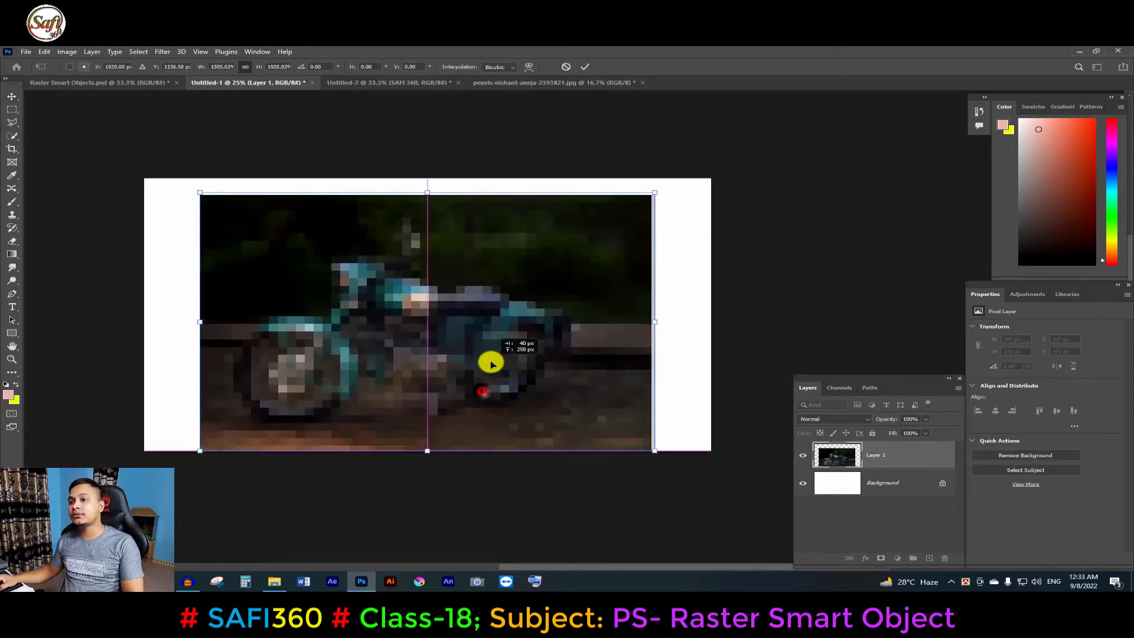
key("Return")
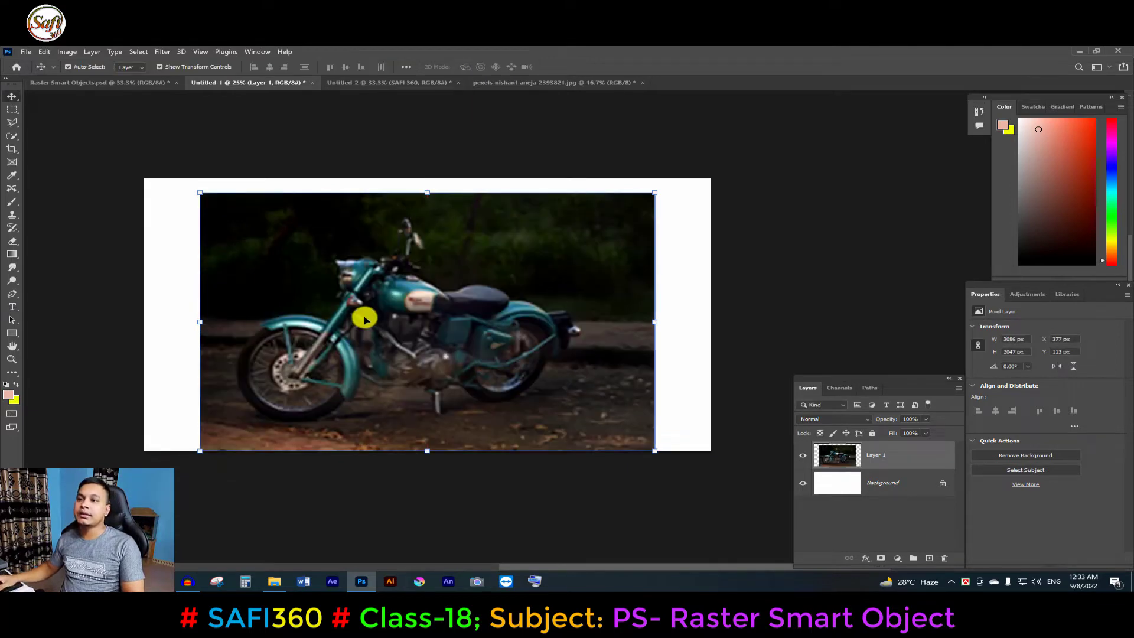
left_click_drag(200, 190, 171, 184)
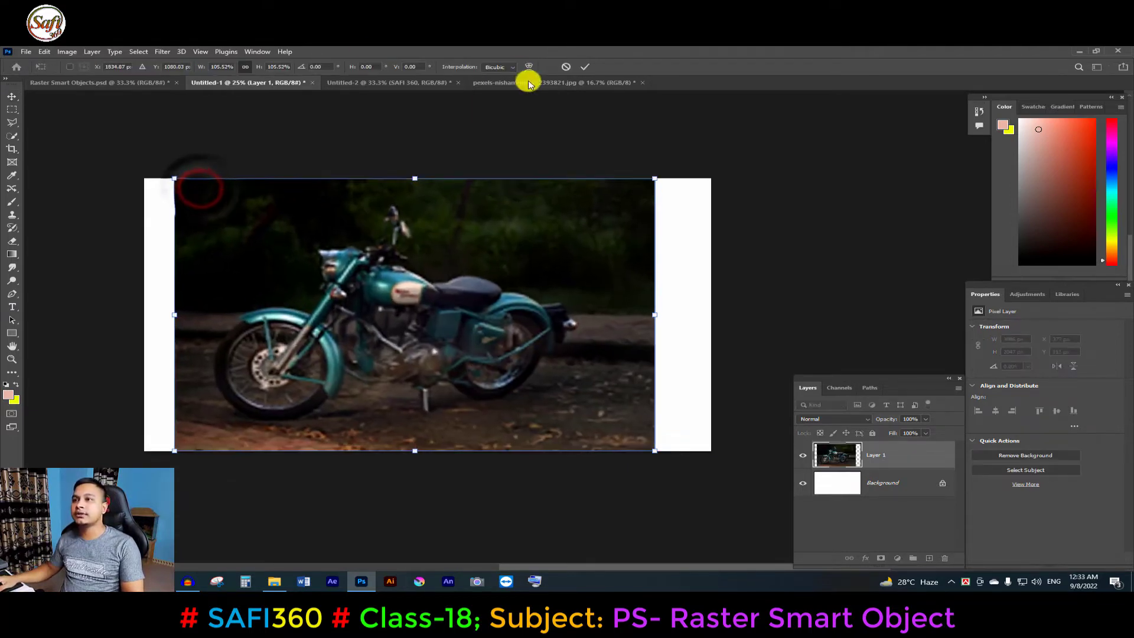
Step: Examine the detail of the original photo in pexels-nishant-aneja-2393821.jpg and compare it with the rescaled layer in Untitled-1
left_click(526, 82)
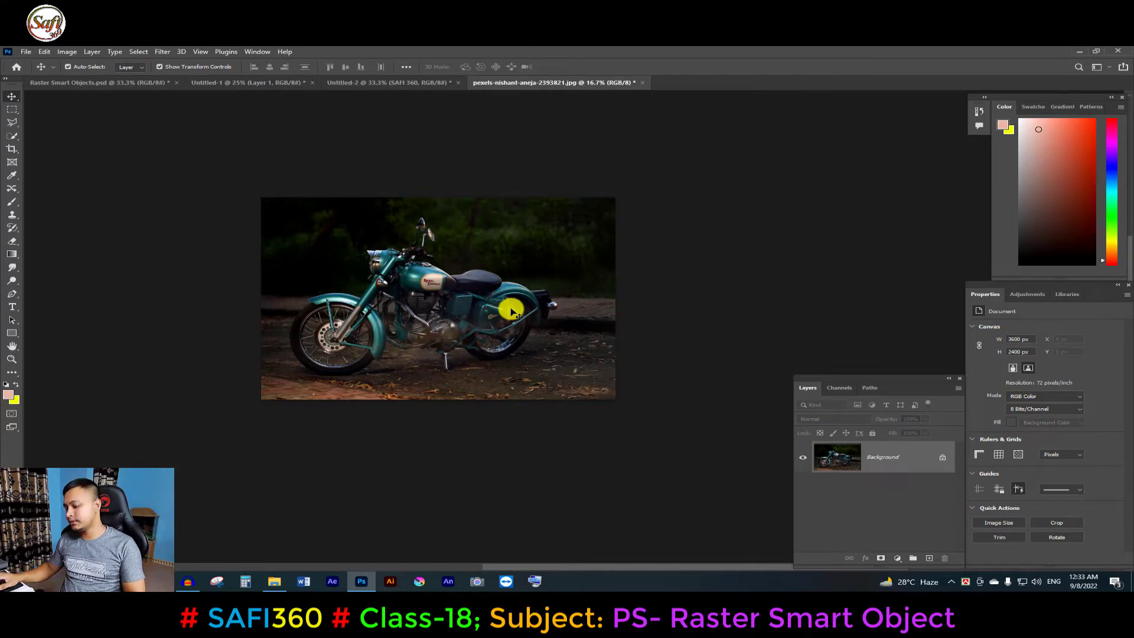
key("ctrl+1")
scroll(511, 312, "down", 3)
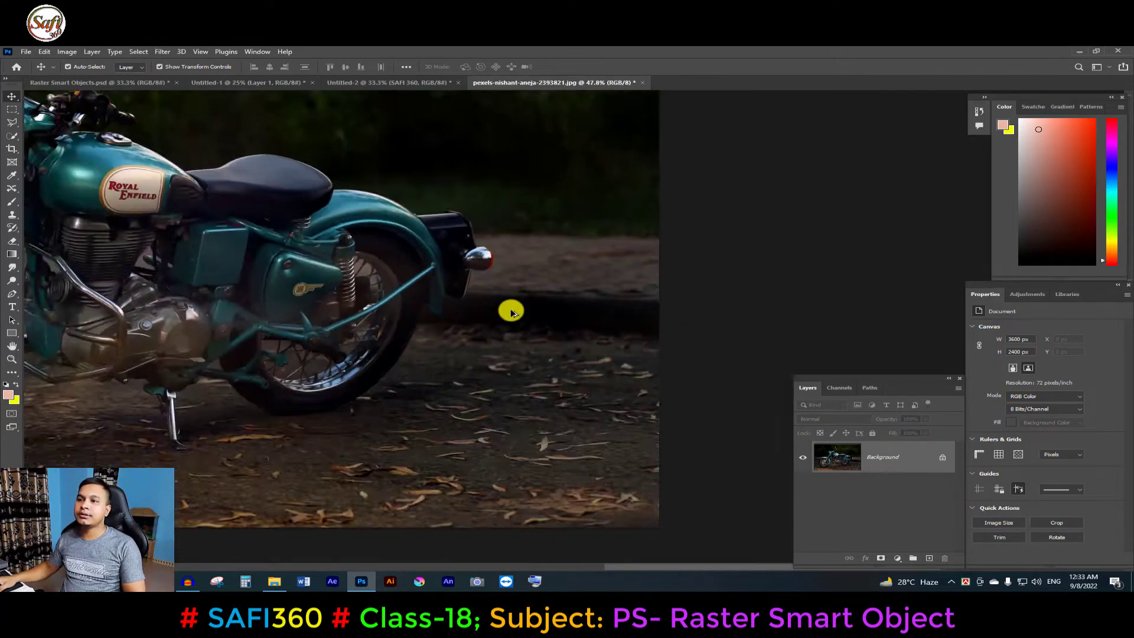
left_click_drag(382, 258, 248, 83)
left_click_drag(485, 338, 438, 324)
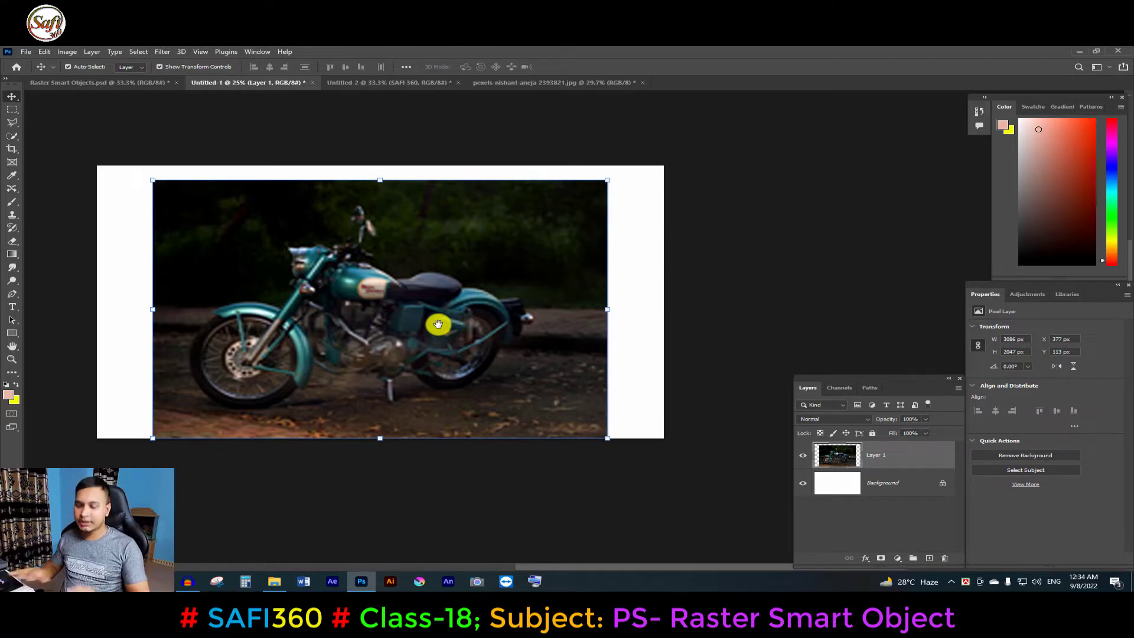
Step: Undo the enlargement, the reduction and the pasting of the motorcycle layer in Untitled-1
key("ctrl+z")
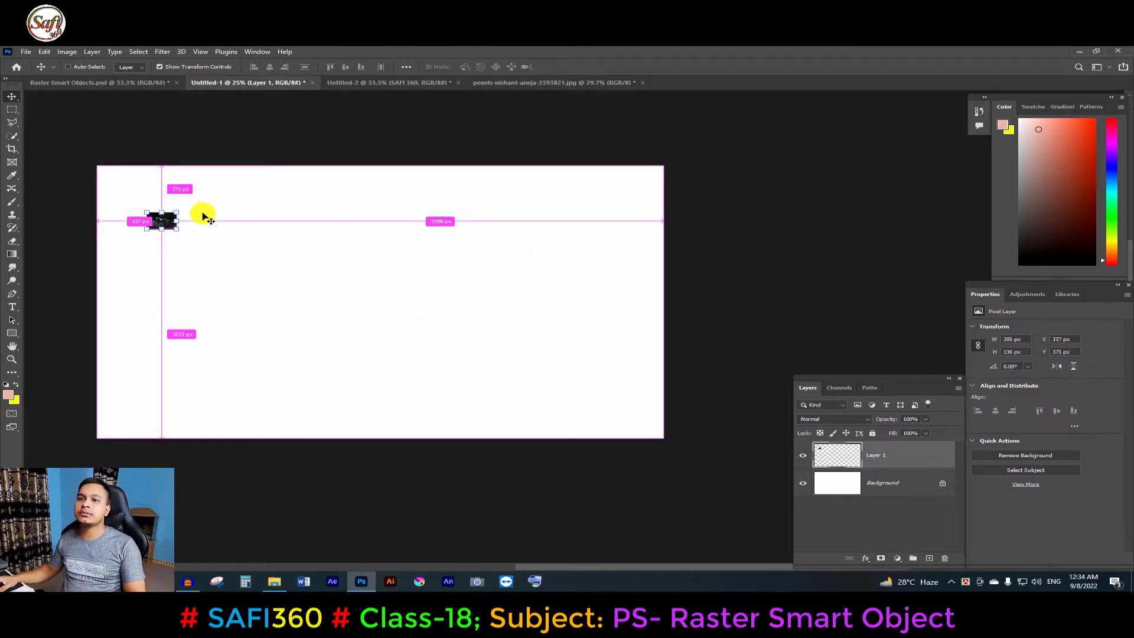
key("ctrl+z")
key("ctrl+z")
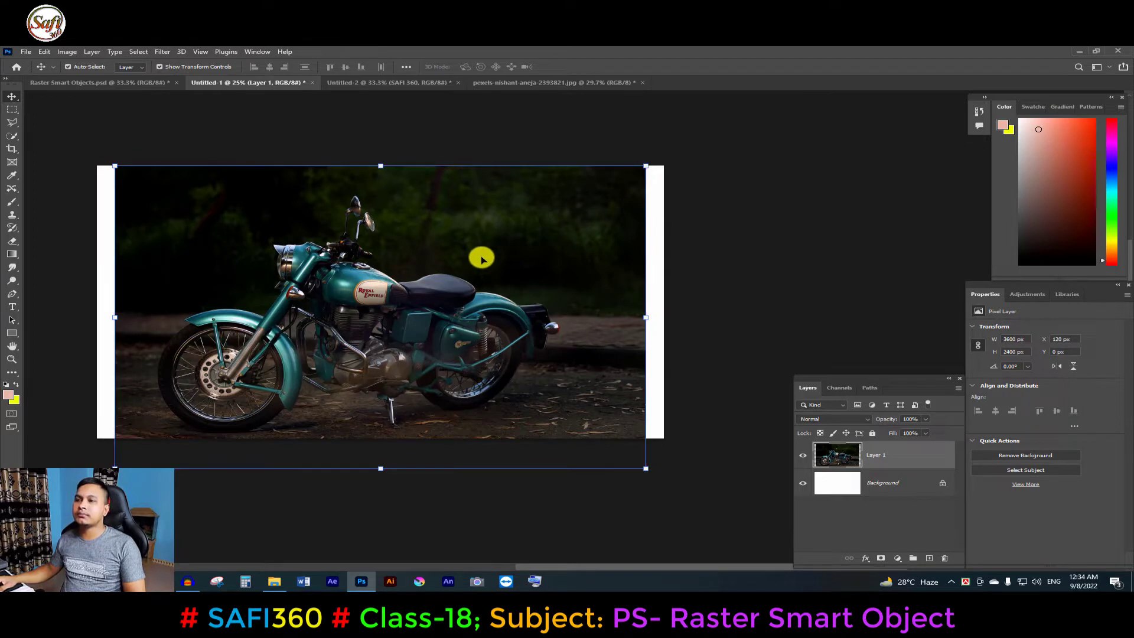
key("ctrl+z")
Step: Bring the motorcycle photo from pexels-nishant-aneja-2393821.jpg into Untitled-1 as a fresh layer
left_click(537, 82)
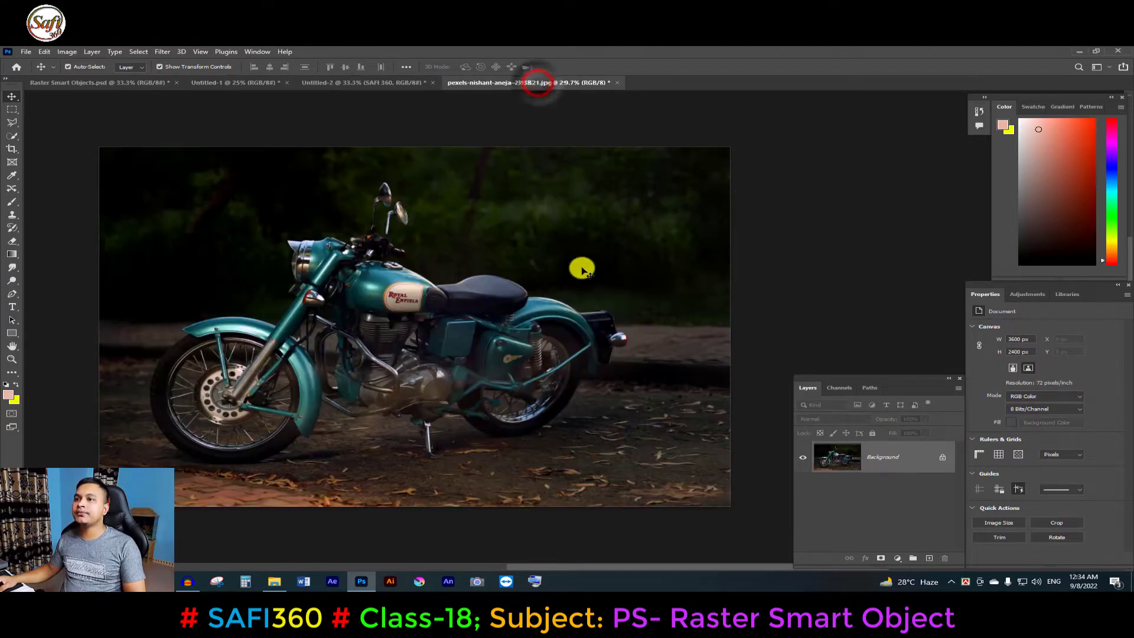
left_click_drag(611, 272, 552, 301)
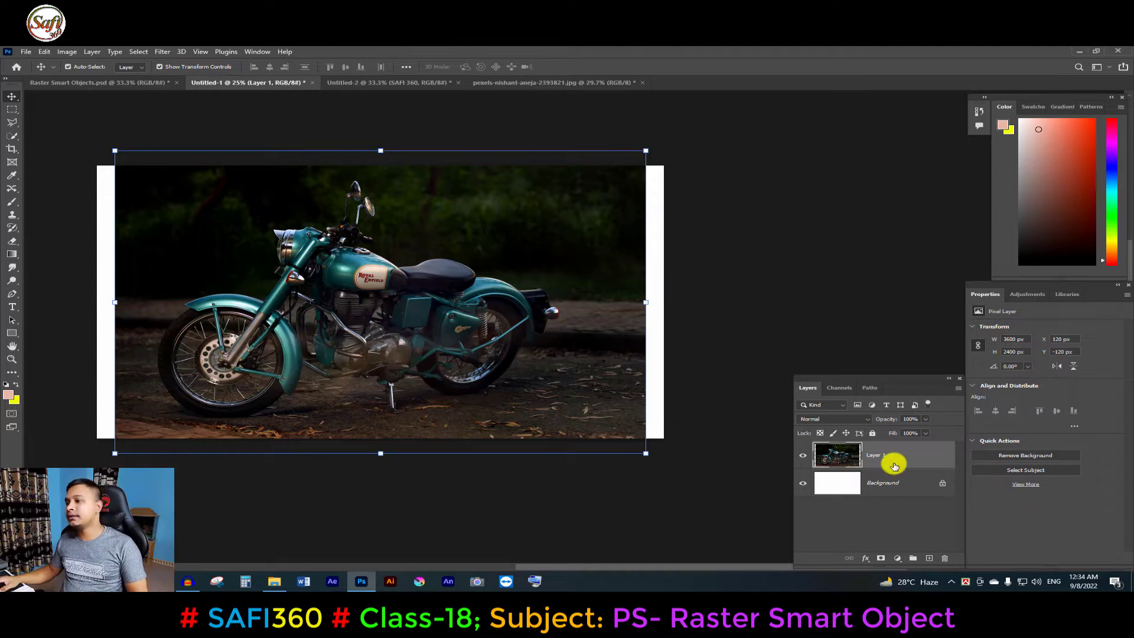
Step: Convert the motorcycle layer in Untitled-1 to a smart object
right_click(876, 456)
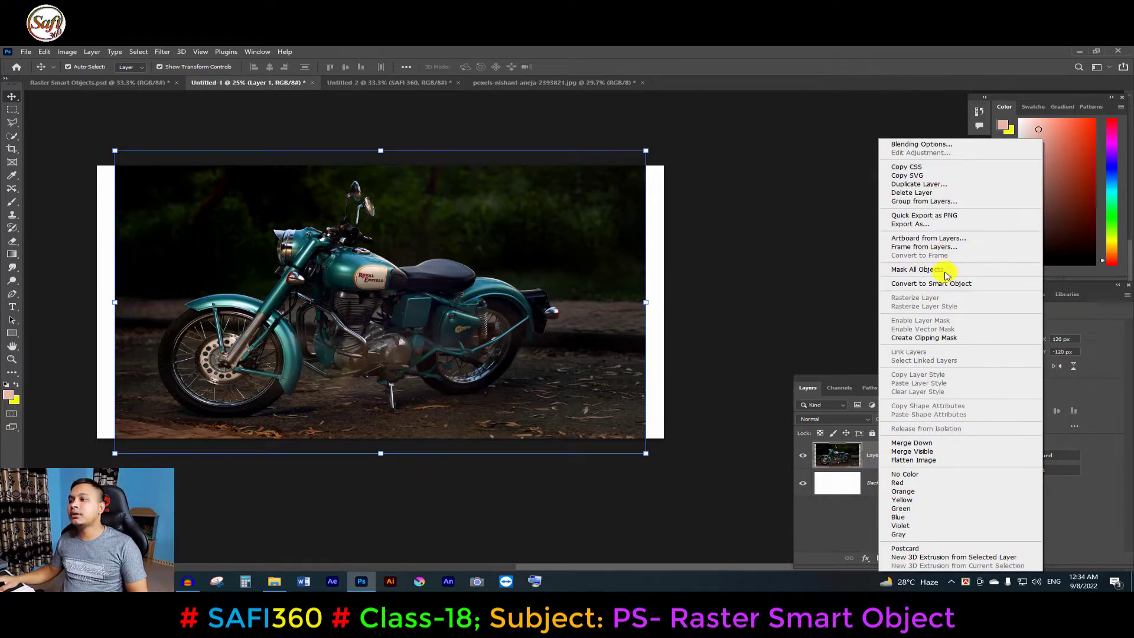
left_click(613, 333)
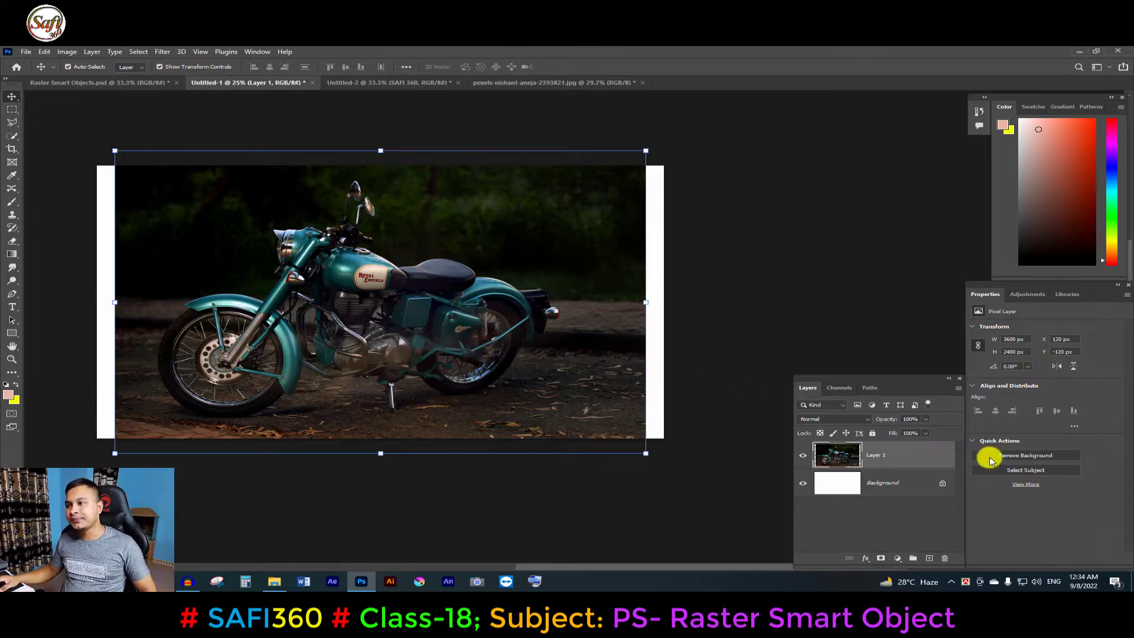
right_click(884, 454)
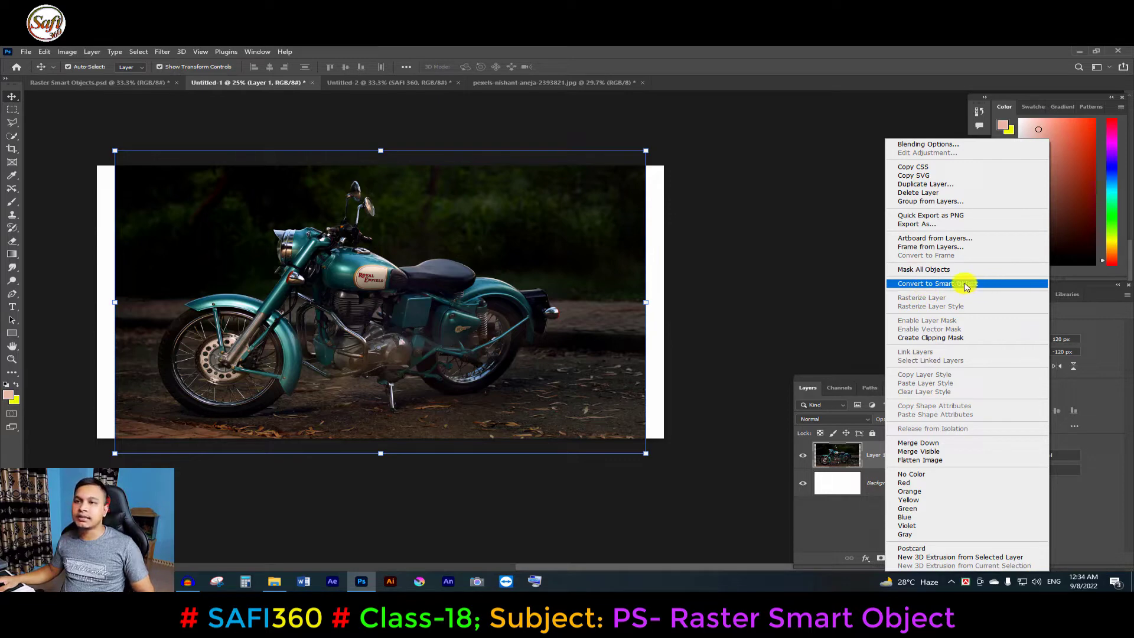
left_click(961, 286)
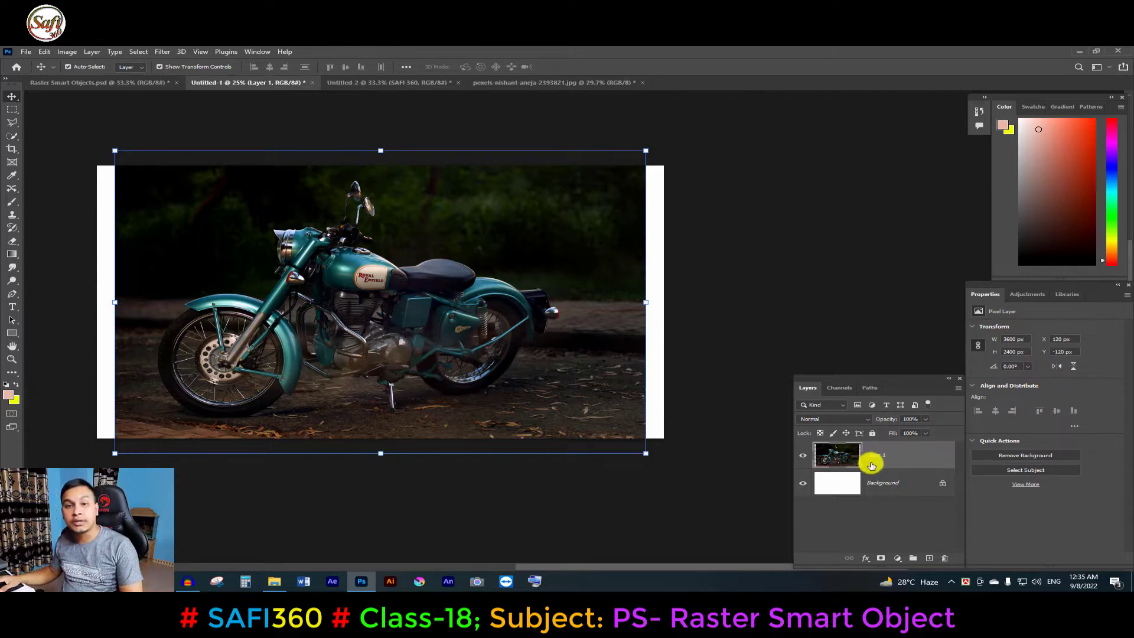
right_click(879, 452)
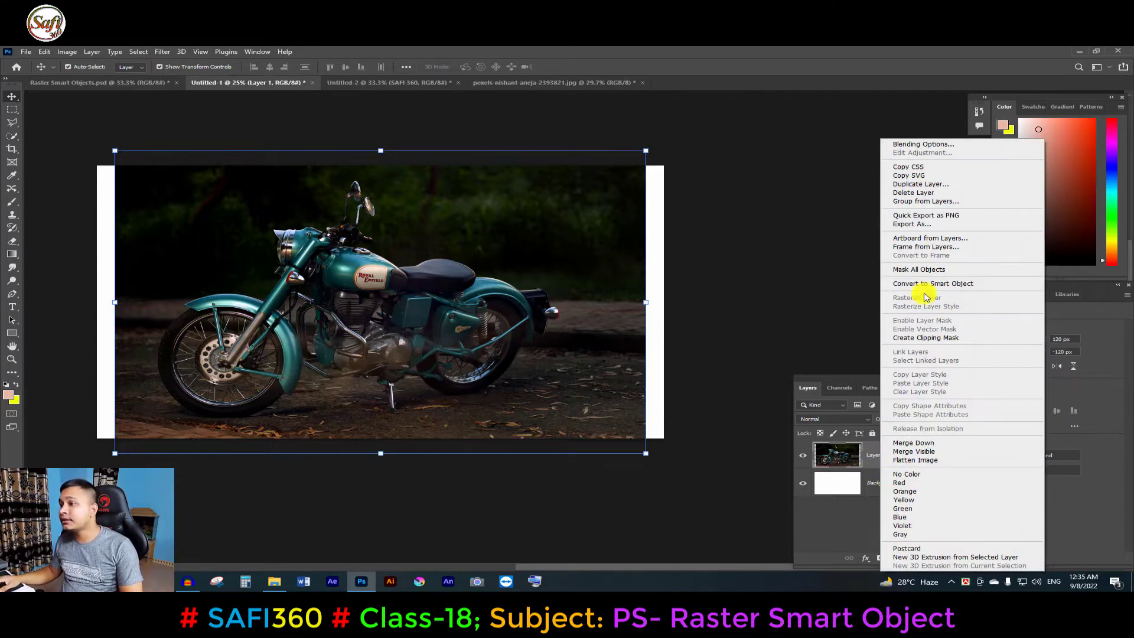
left_click(939, 289)
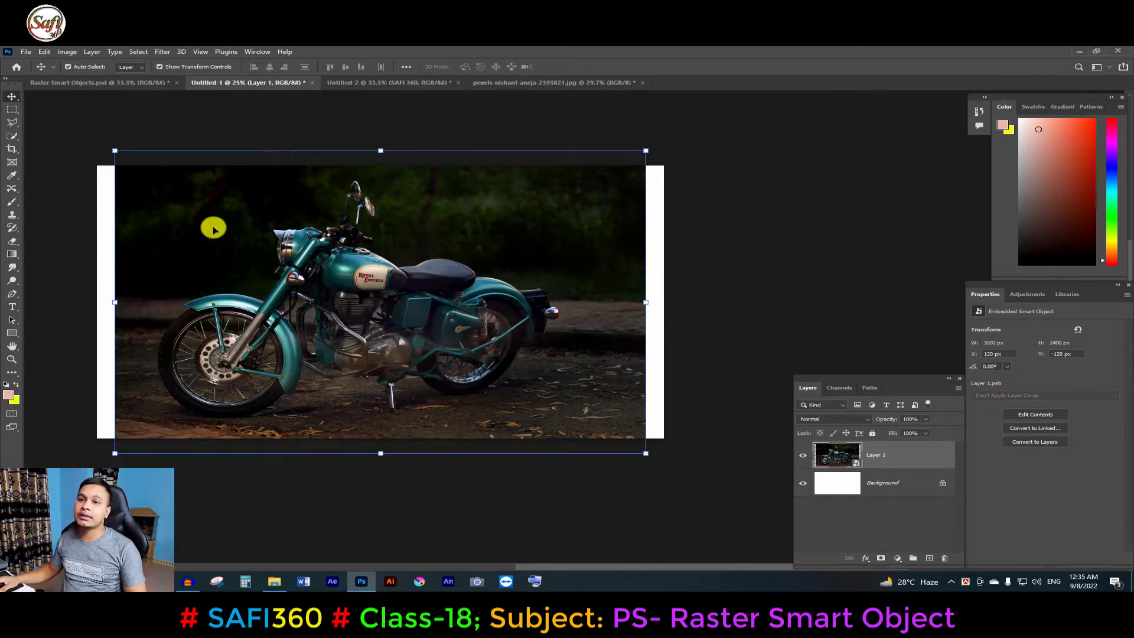
Step: Stretch the smart object on both sides to about 3940 px wide so it spans the full canvas width
left_click_drag(115, 303, 89, 304)
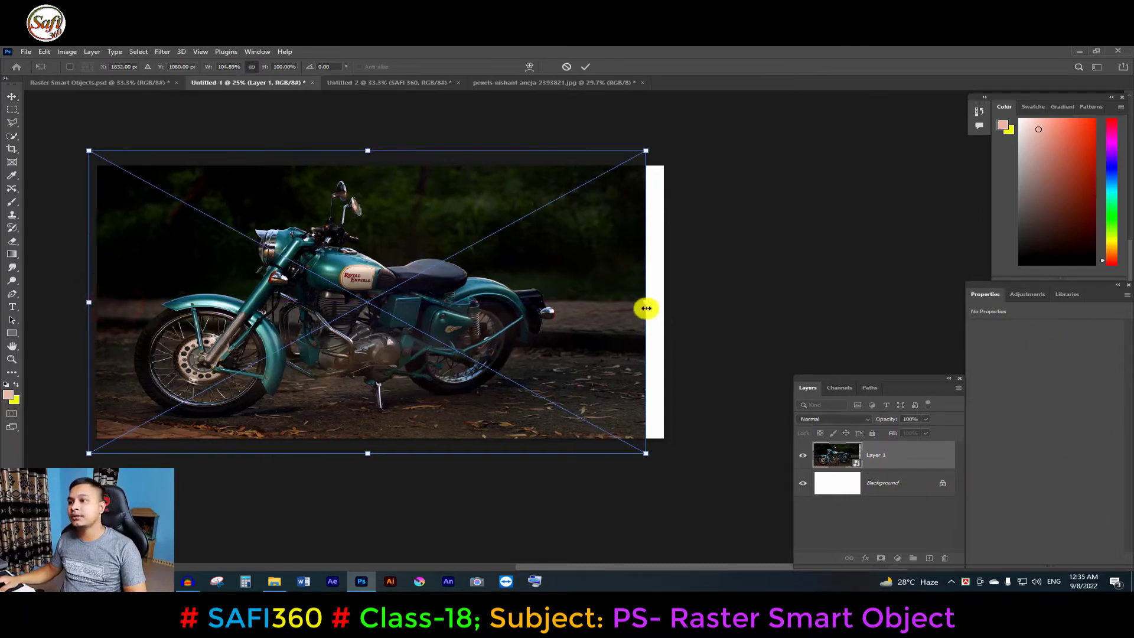
left_click_drag(646, 302, 670, 308)
key("Return")
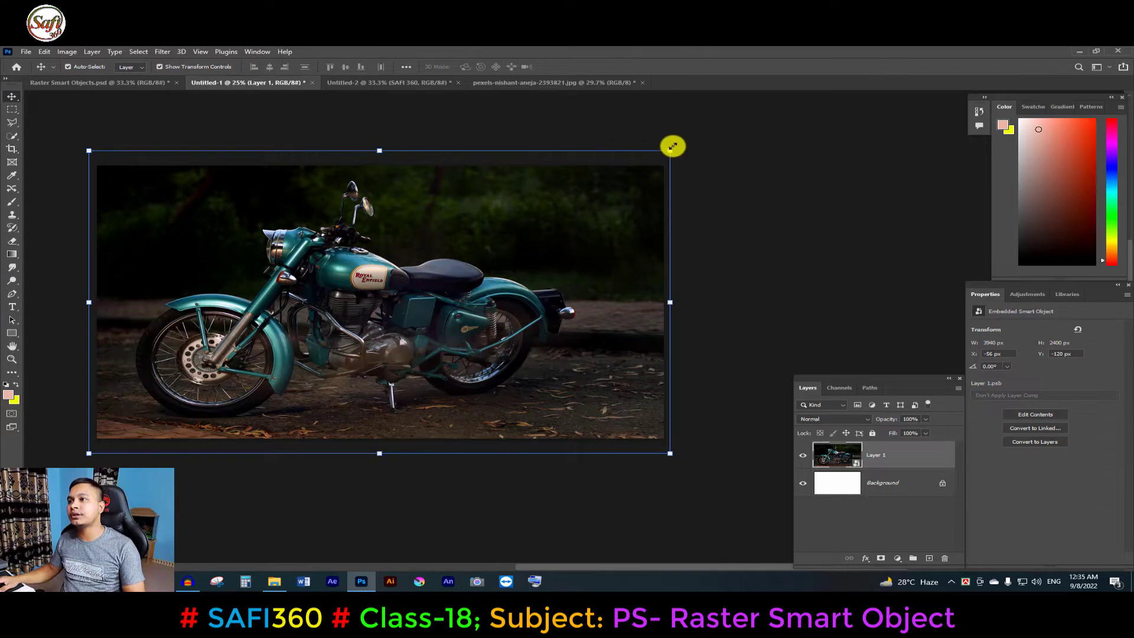
Step: Shrink the smart object to about half size, scale it back up to about 107.84% × 98.54%, and reposition it over the canvas
left_click_drag(669, 150, 455, 308)
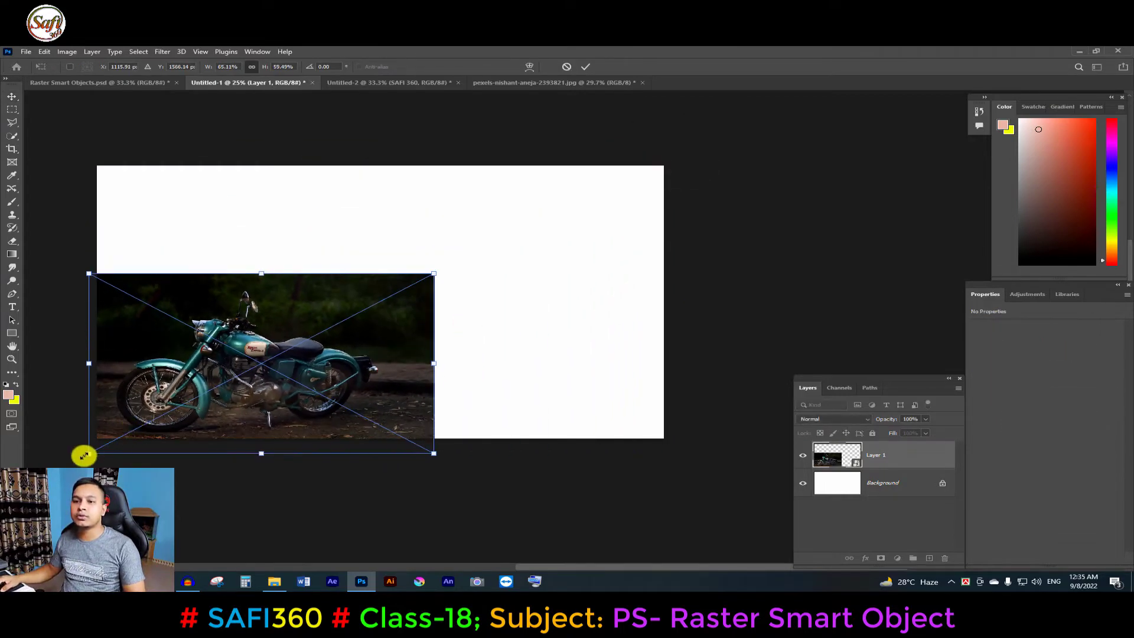
left_click_drag(84, 455, 666, 419)
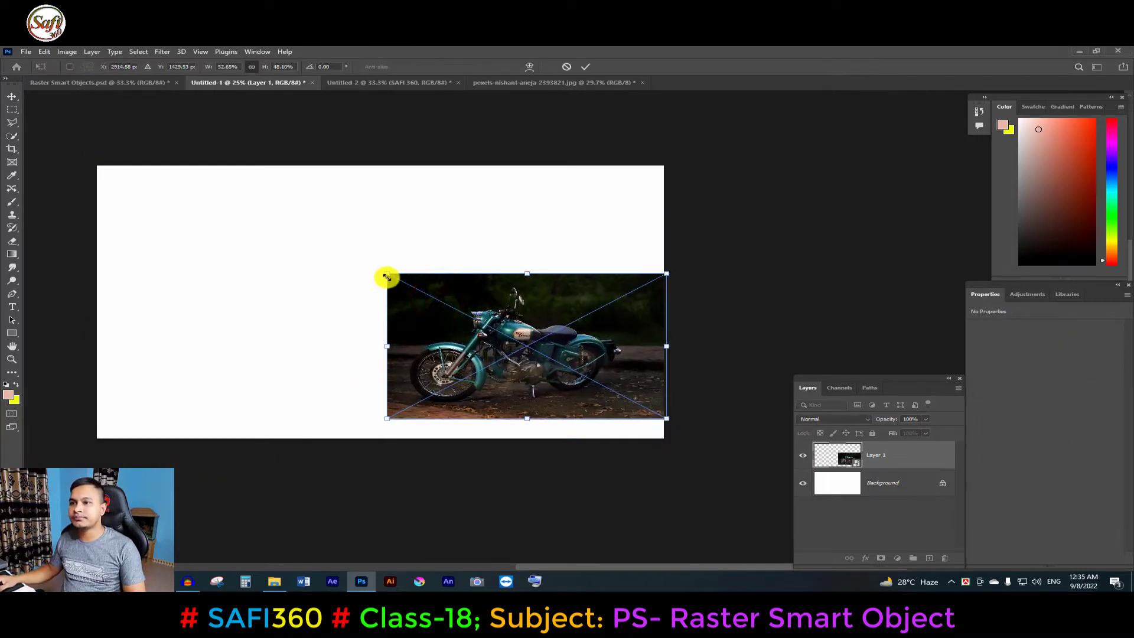
left_click_drag(387, 273, 35, 200)
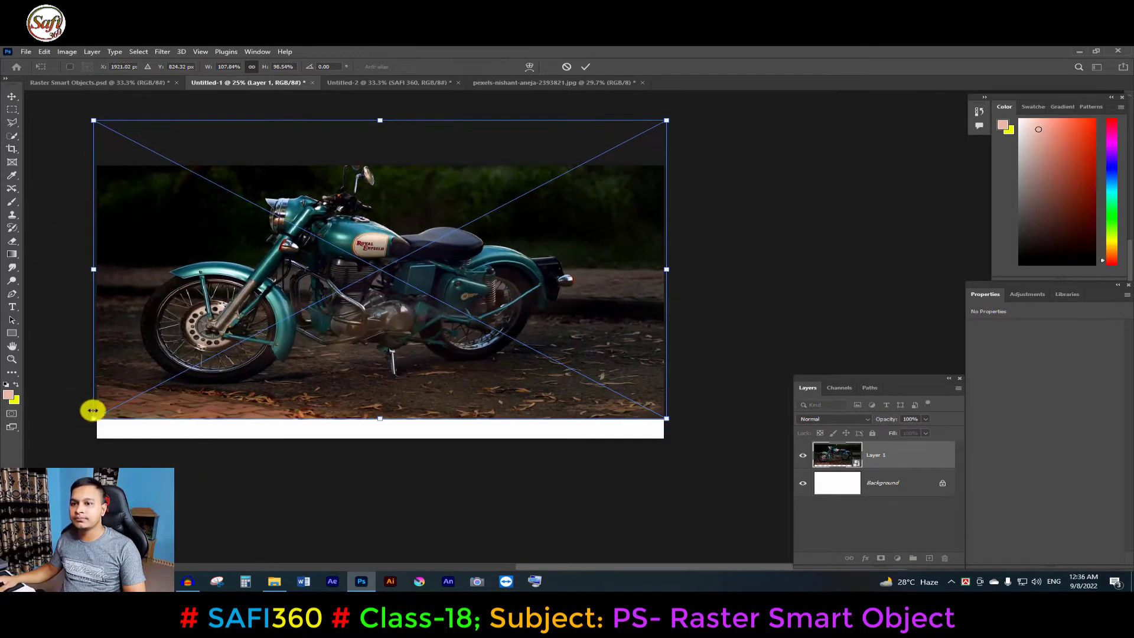
left_click_drag(533, 300, 537, 333)
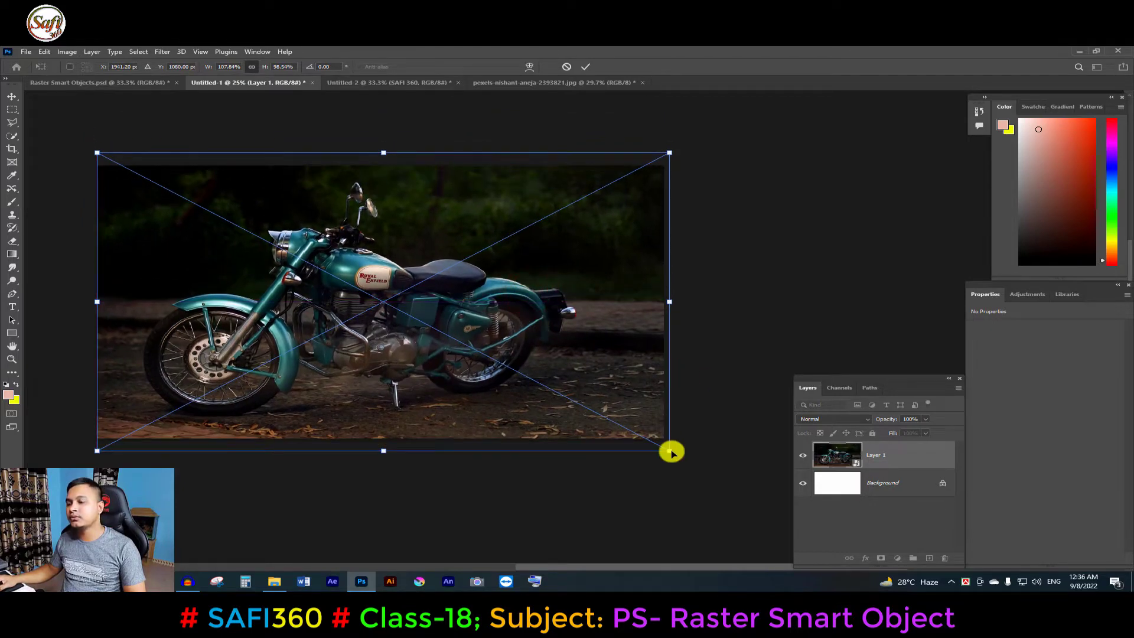
Step: Enlarge the smart object beyond the canvas edges to about 4582 × 2791 px and adjust its position
left_click_drag(669, 453, 719, 476)
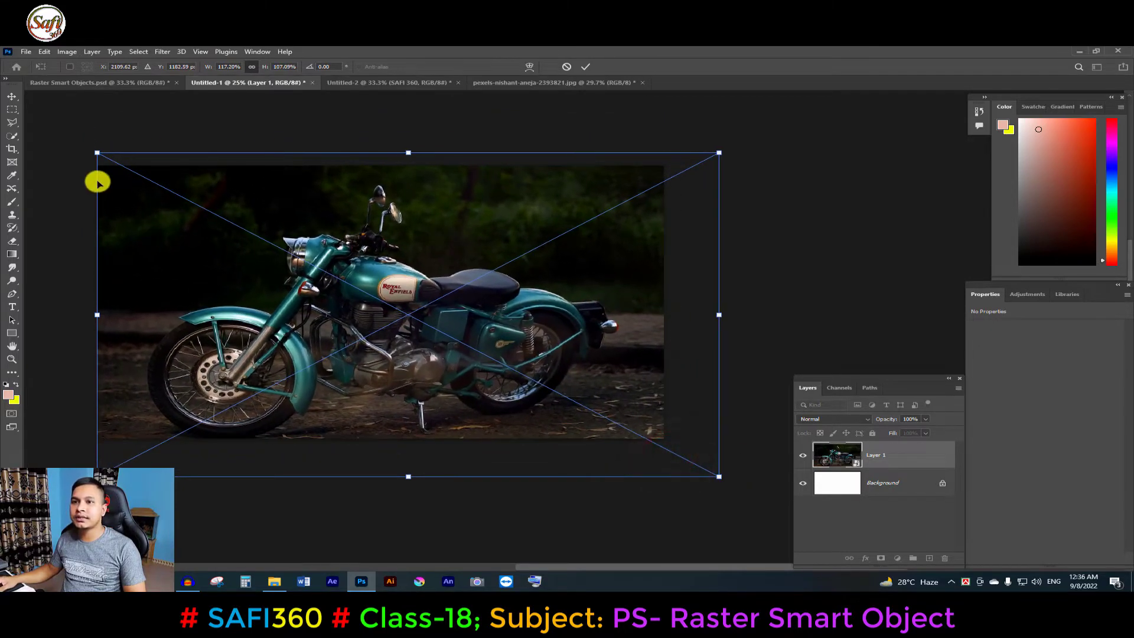
left_click_drag(92, 152, 38, 122)
left_click_drag(286, 236, 370, 240)
key("Return")
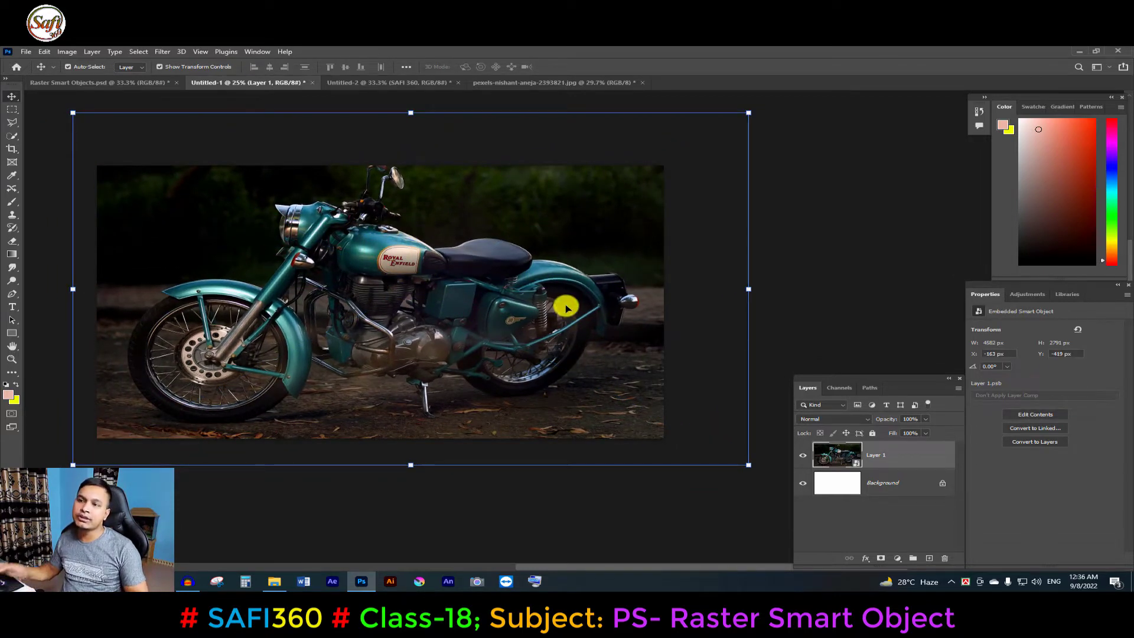
left_click_drag(486, 338, 484, 344)
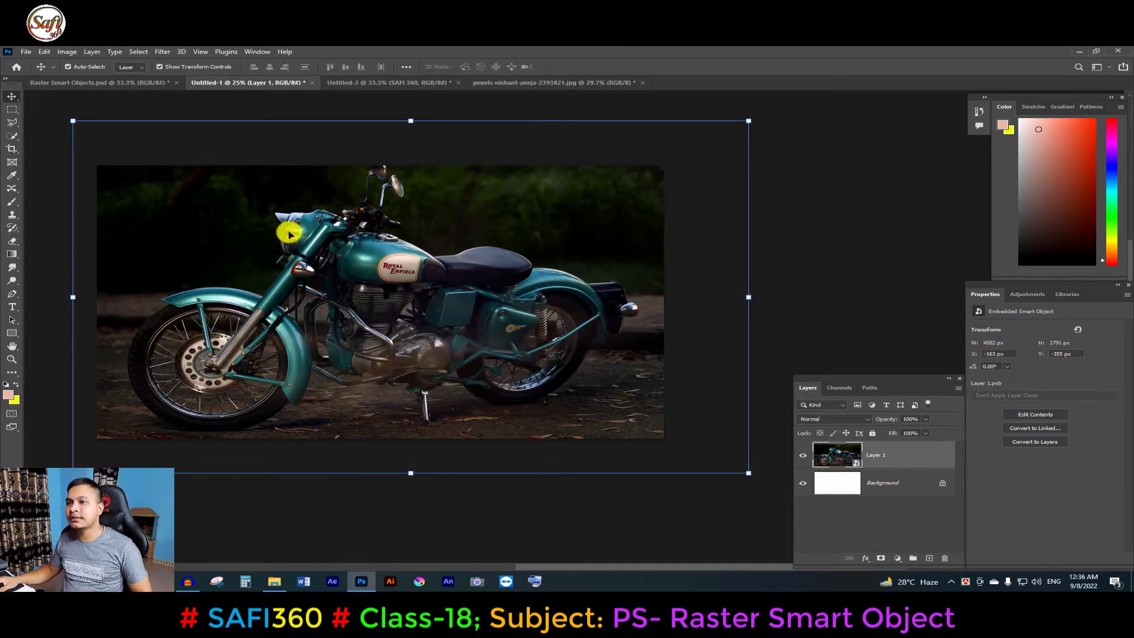
Step: Try to paint on the motorcycle smart object with the Brush tool, declining to rasterize it
left_click(11, 201)
left_click(380, 270)
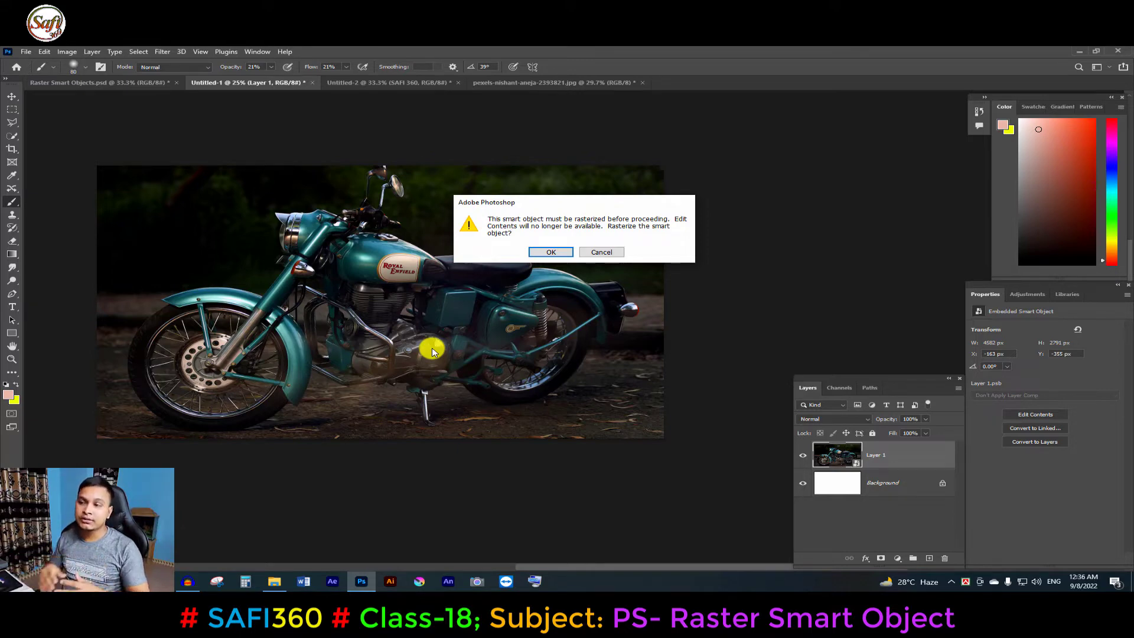
left_click(603, 252)
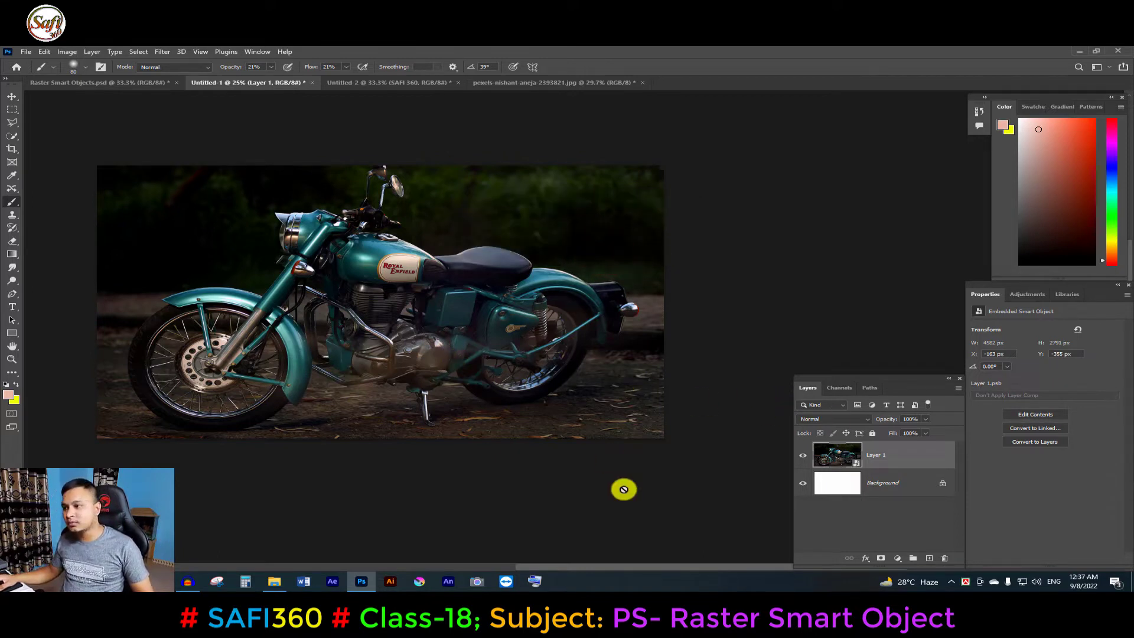
Step: Convert the motorcycle layer in Untitled-3 to a smart object and close that document without saving
right_click(896, 460)
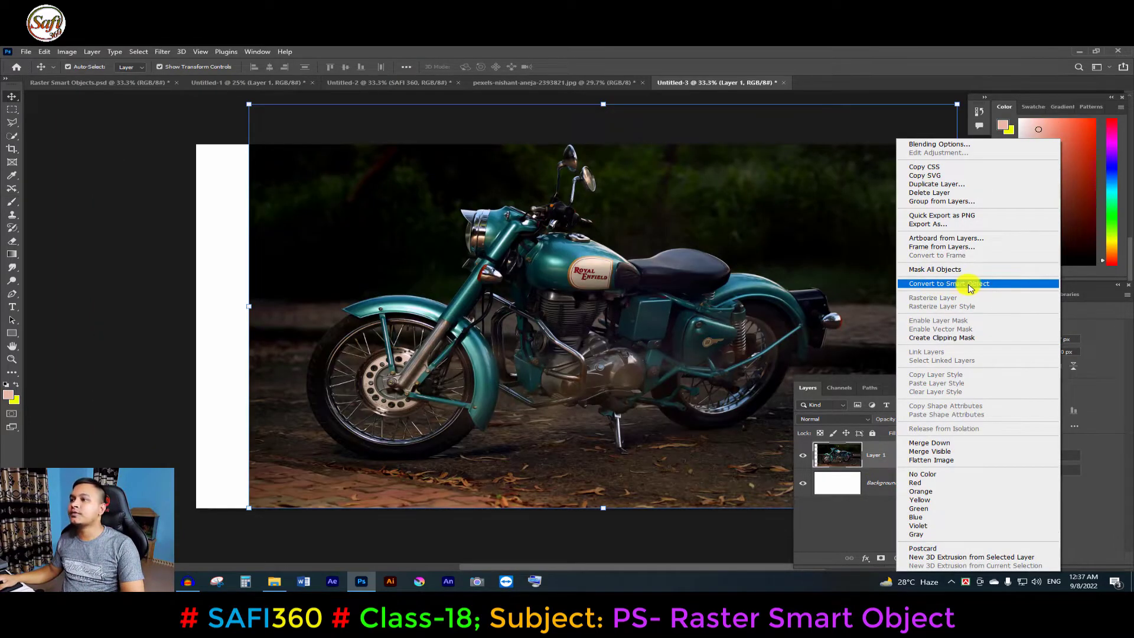
left_click(970, 286)
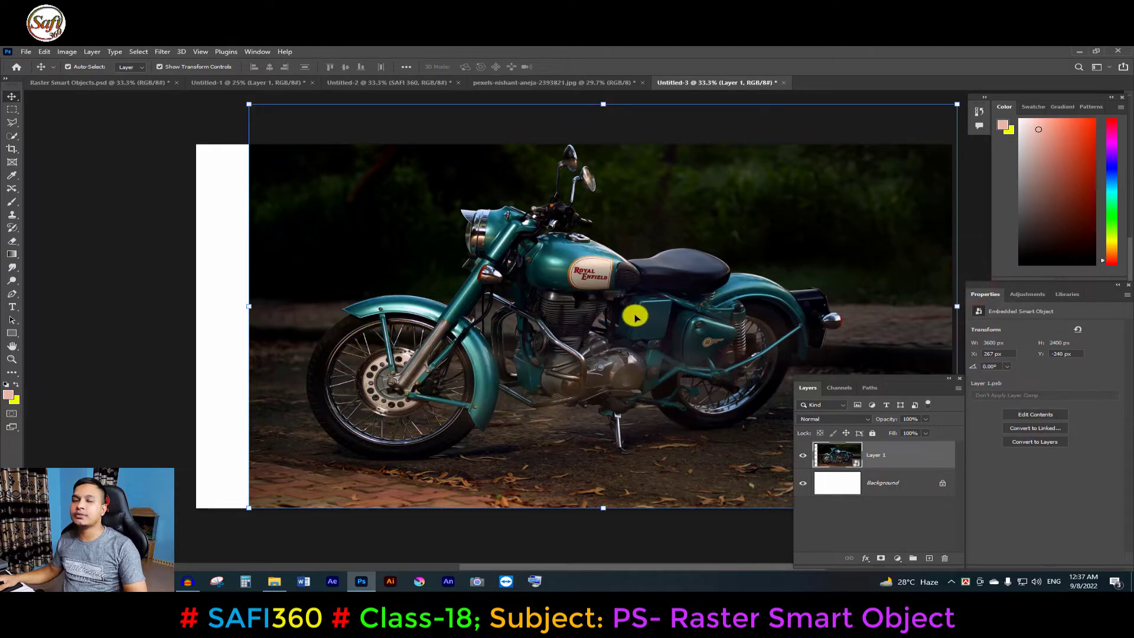
left_click_drag(711, 296, 630, 299)
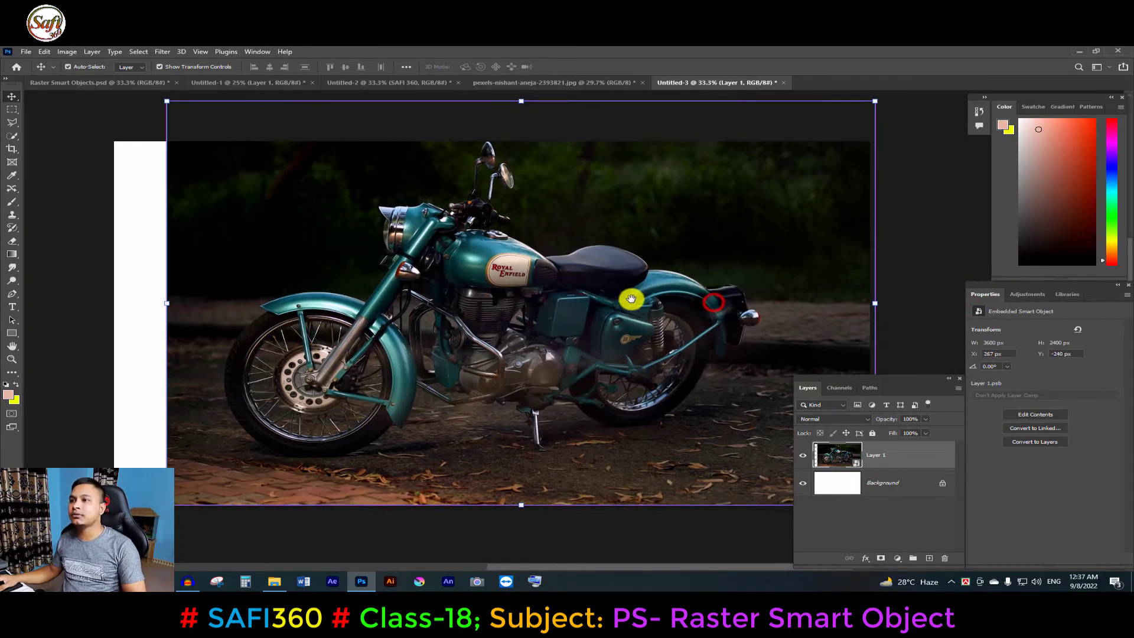
left_click(780, 83)
left_click(569, 246)
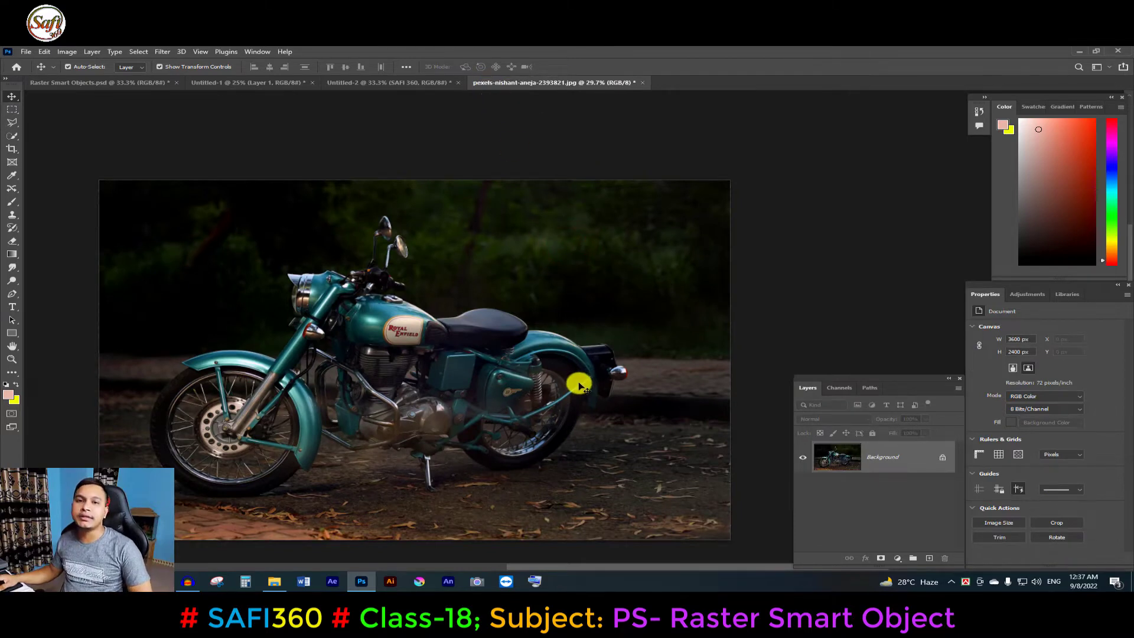
Step: Reorder the open documents so Untitled-1 follows Untitled-2, and close pexels-nishant-aneja-2393821.jpg without saving its changes
left_click(248, 79)
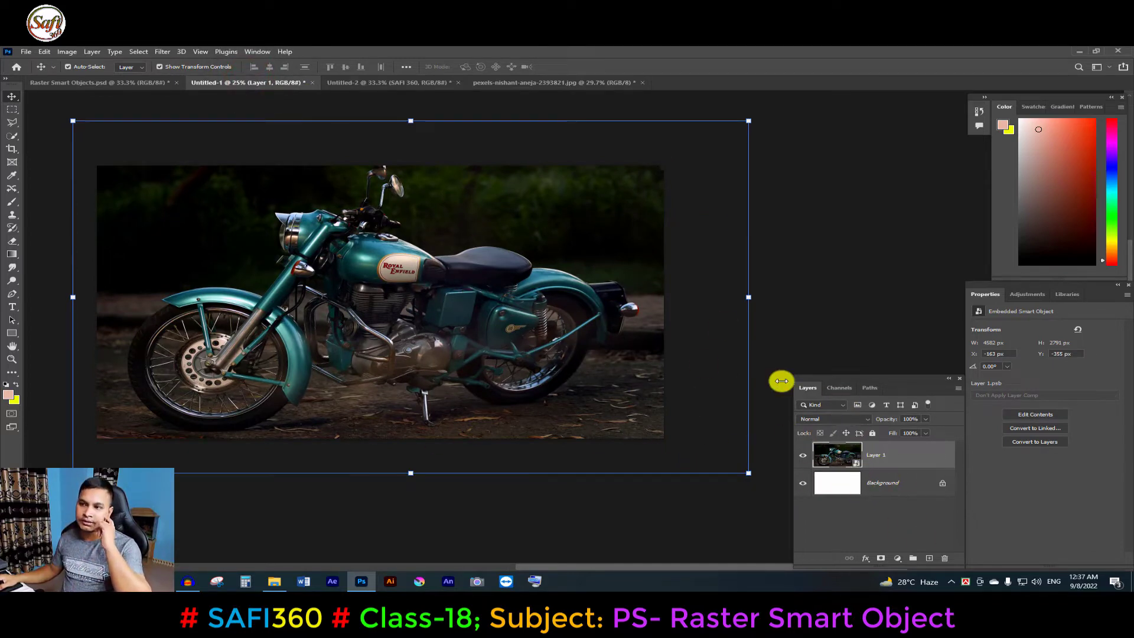
left_click(425, 84)
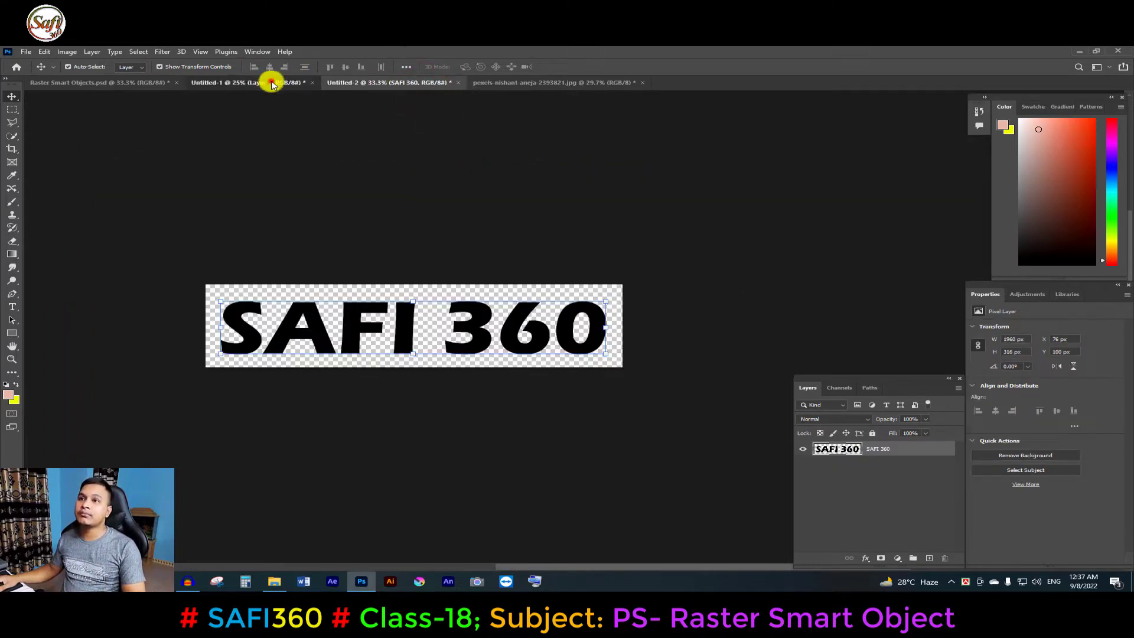
left_click_drag(271, 84, 418, 84)
left_click(522, 84)
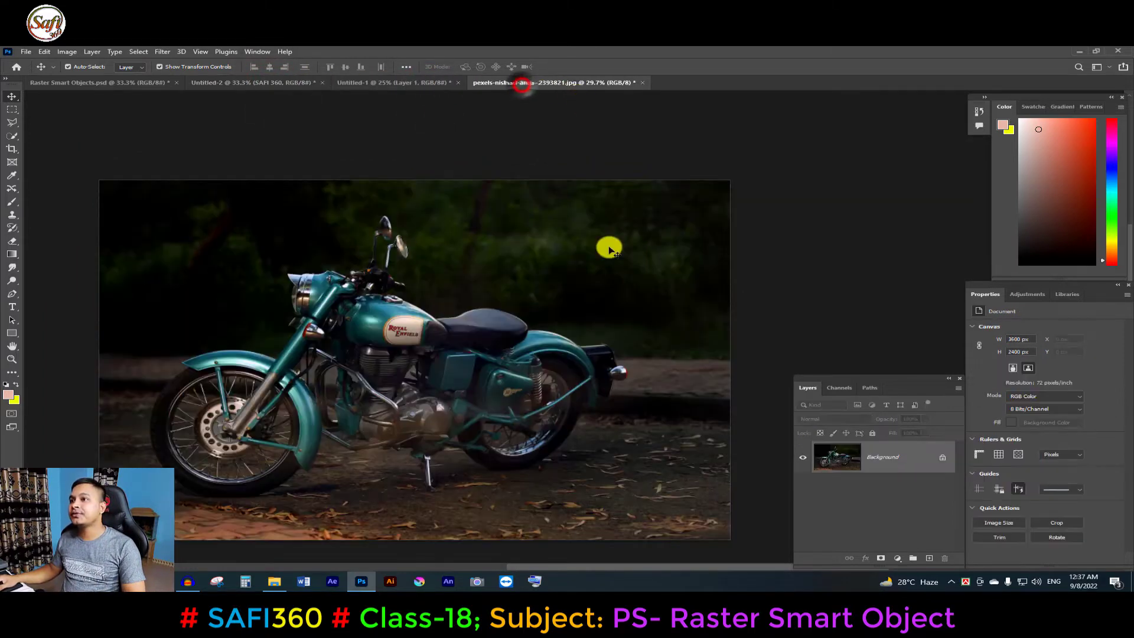
left_click(643, 82)
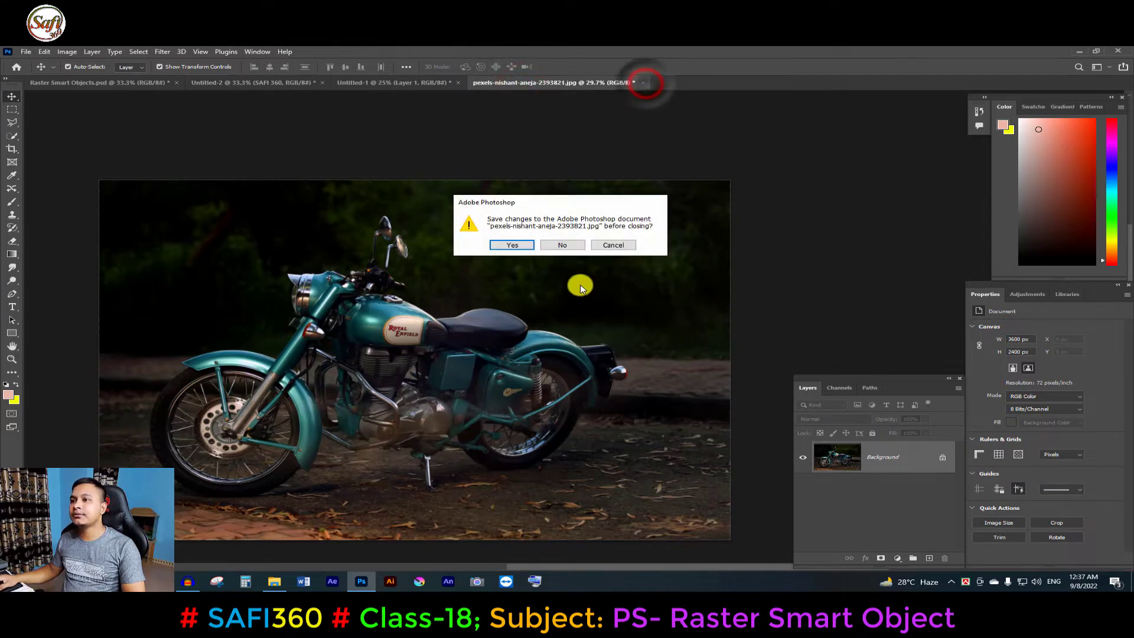
left_click(571, 245)
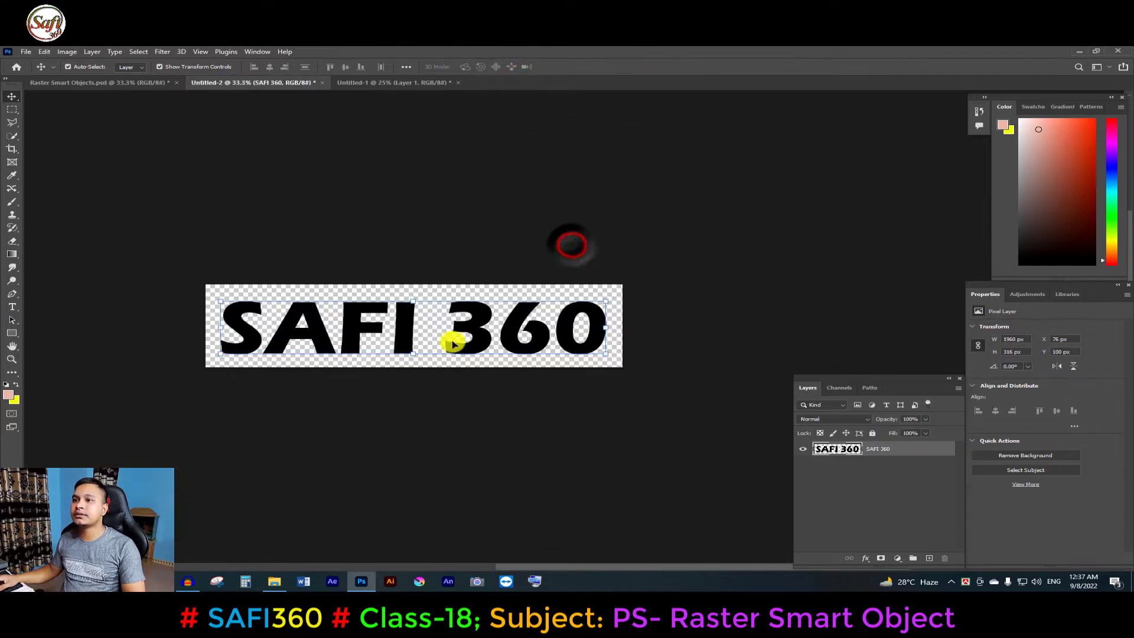
Step: Resize the motorcycle smart object in Untitled-1 to about 4603 × 2804 px and adjust its position over the canvas
left_click(390, 89)
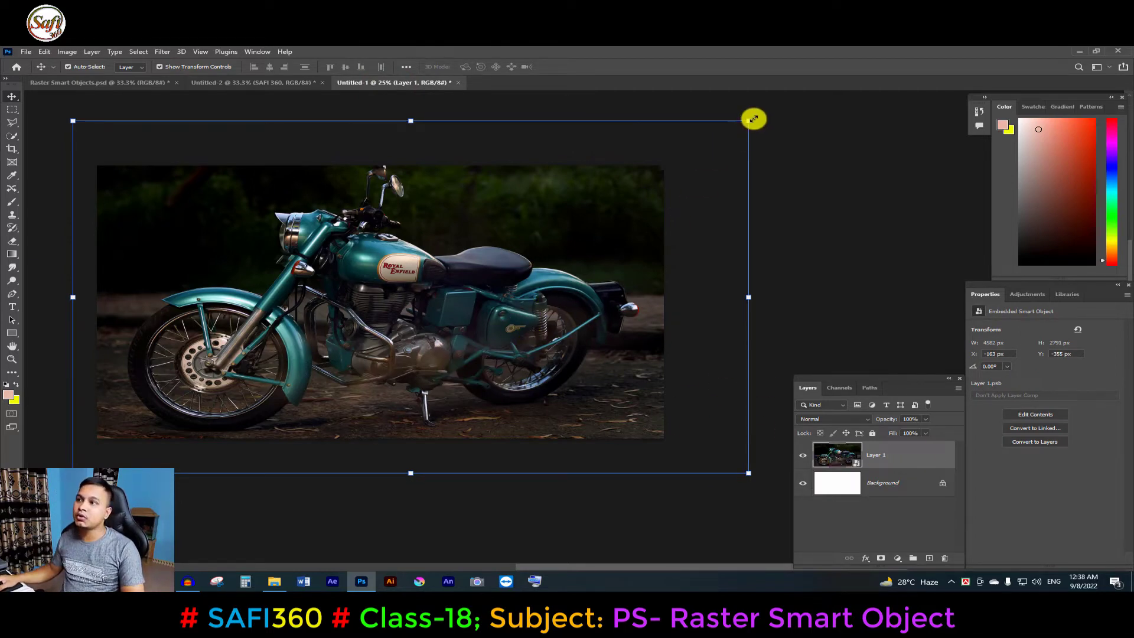
left_click_drag(753, 119, 775, 150)
left_click_drag(555, 278, 552, 286)
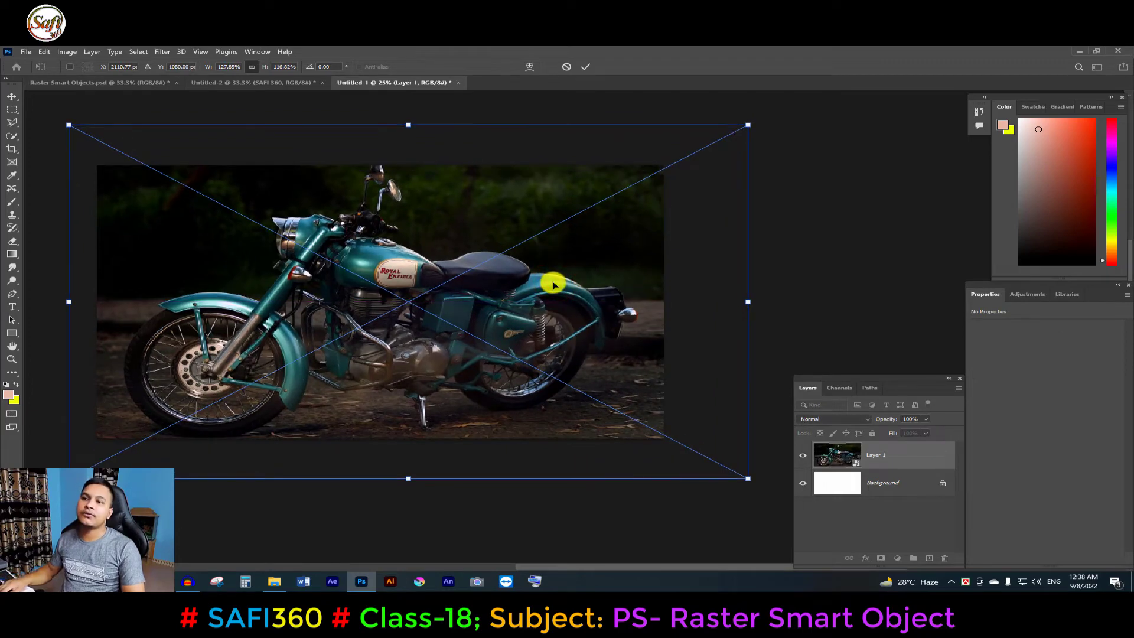
key("Return")
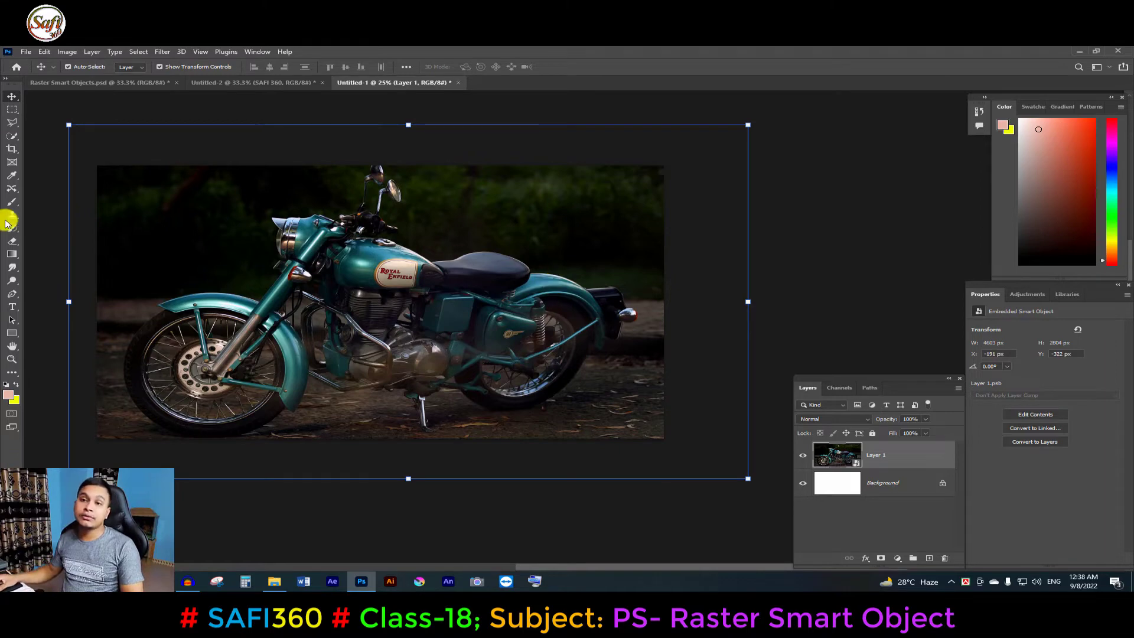
Step: Try a Brush stroke on the resized smart object in Untitled-1 and cancel its rasterization
left_click(12, 203)
left_click(405, 286)
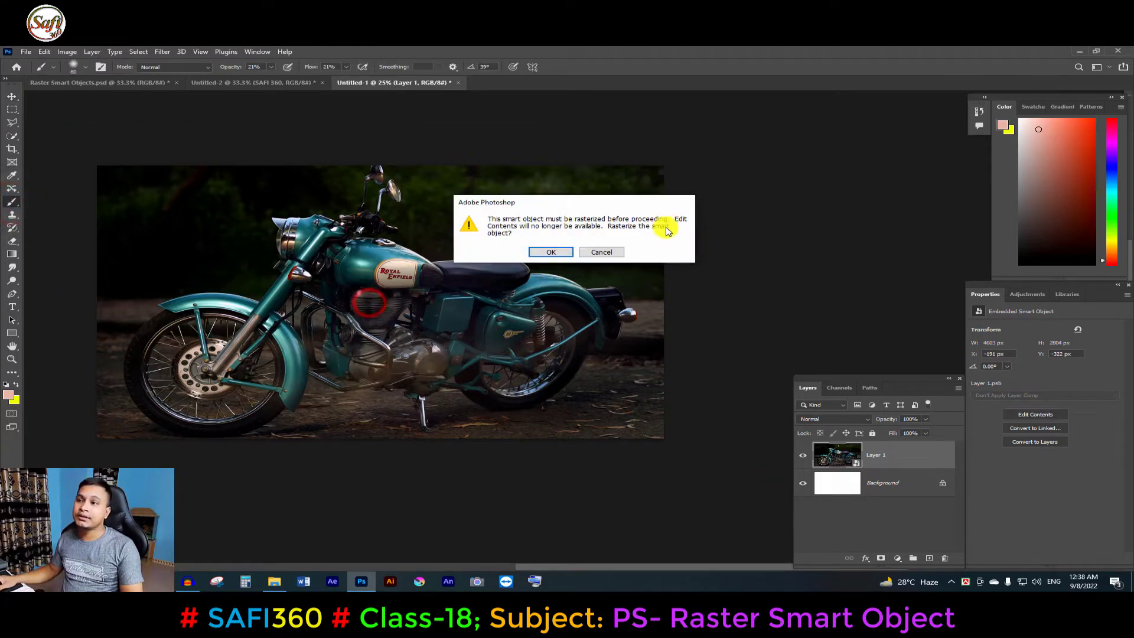
left_click(613, 252)
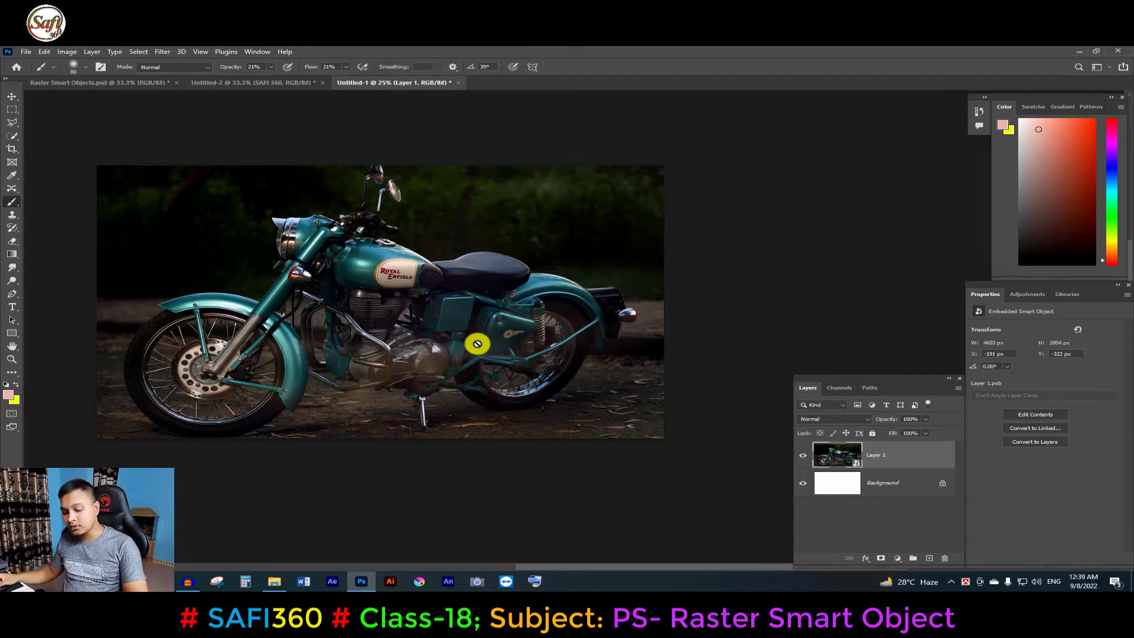
Step: Examine the file formats available for saving a copy of Untitled-1, leaving without saving
key("alt+ctrl+s")
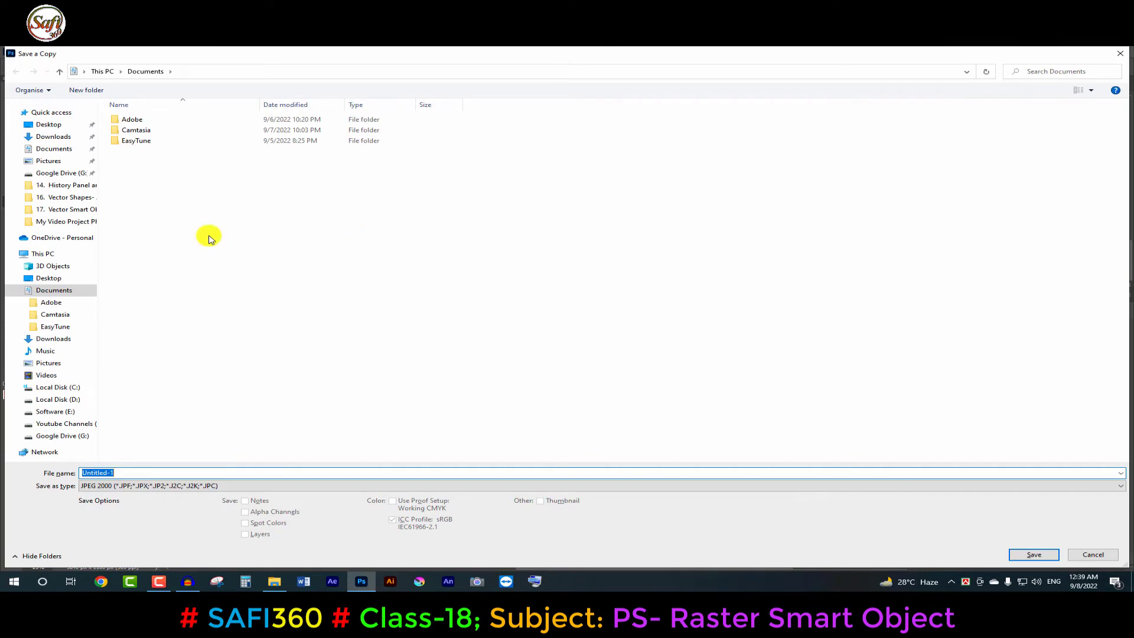
left_click(158, 486)
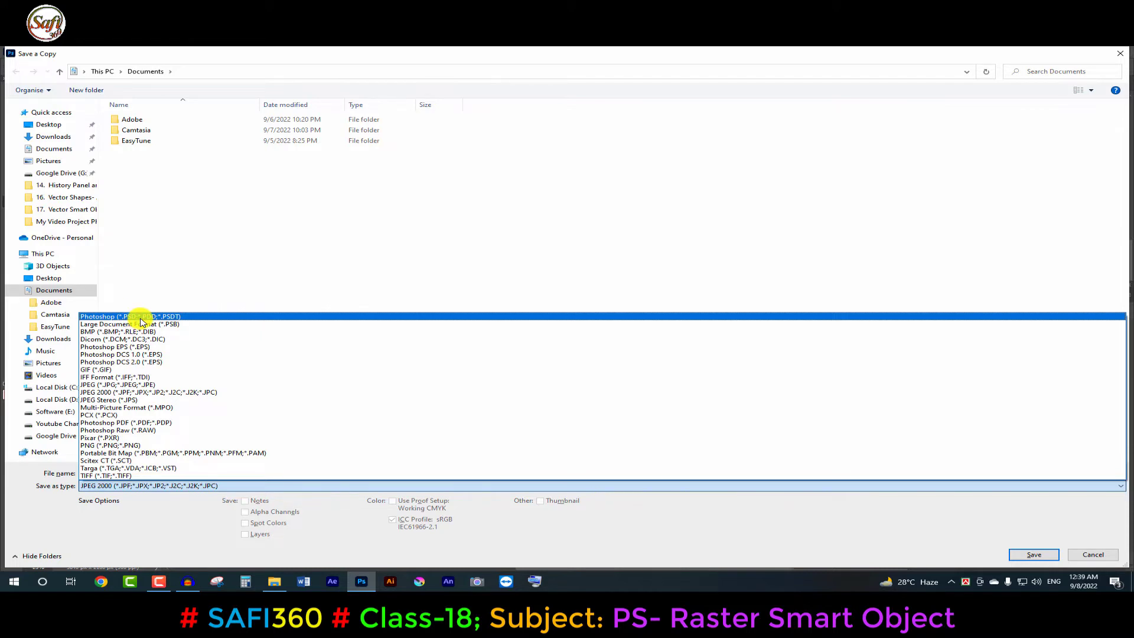
left_click(1094, 558)
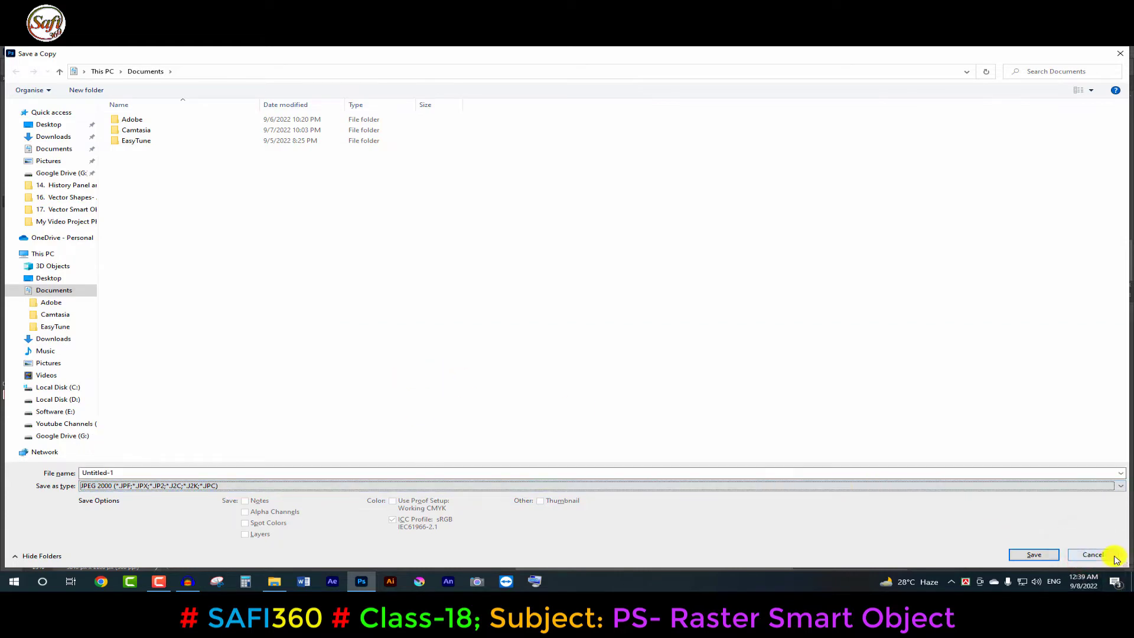
left_click(1094, 556)
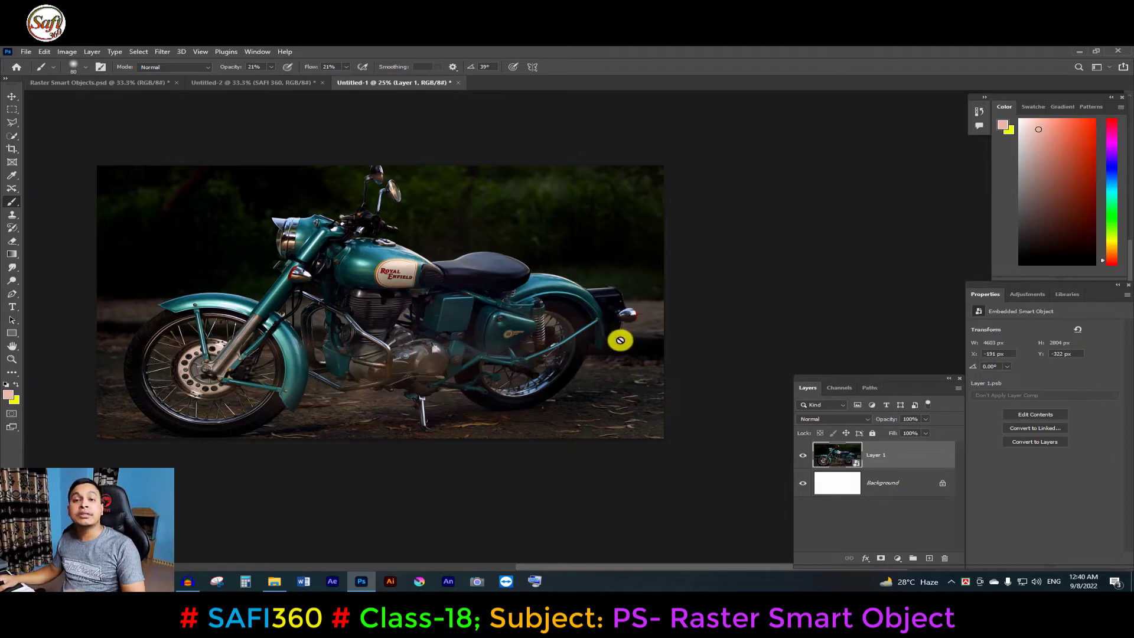
Step: Open the contents of the motorcycle smart object as Layer 1.psb and compare them with the Untitled-1 document
double_click(854, 459)
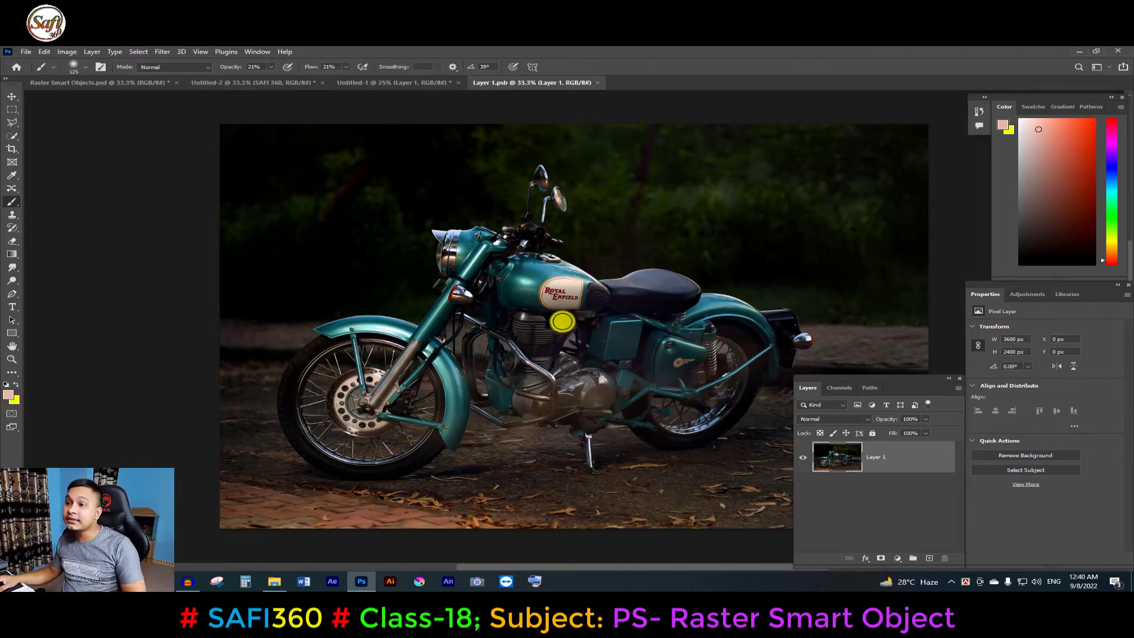
left_click(414, 86)
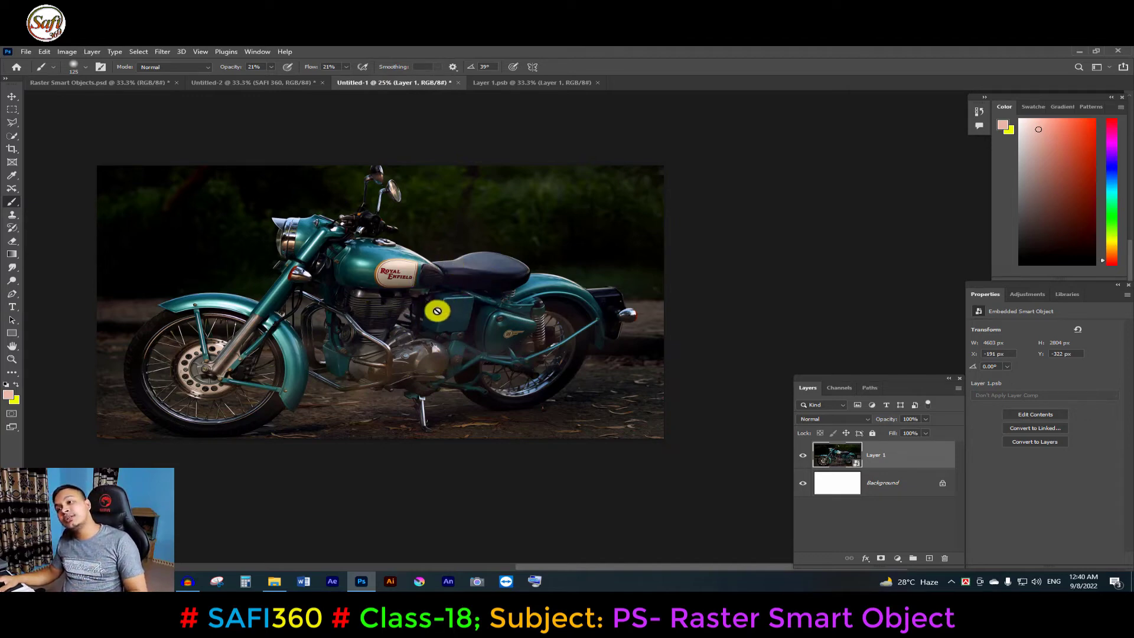
left_click(507, 83)
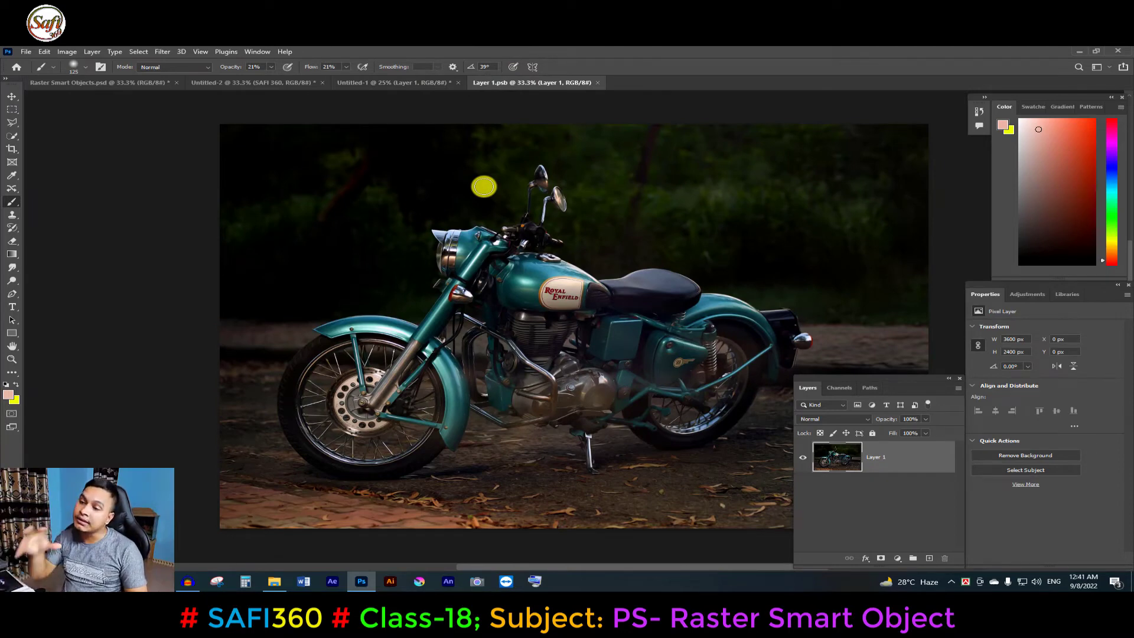
left_click(407, 85)
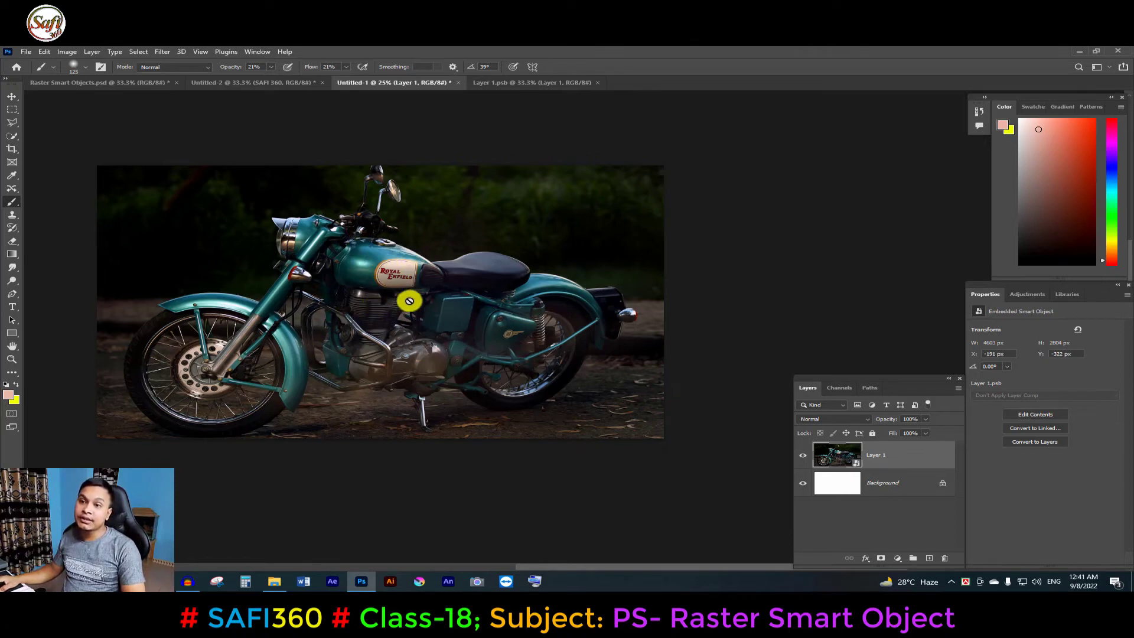
left_click(518, 84)
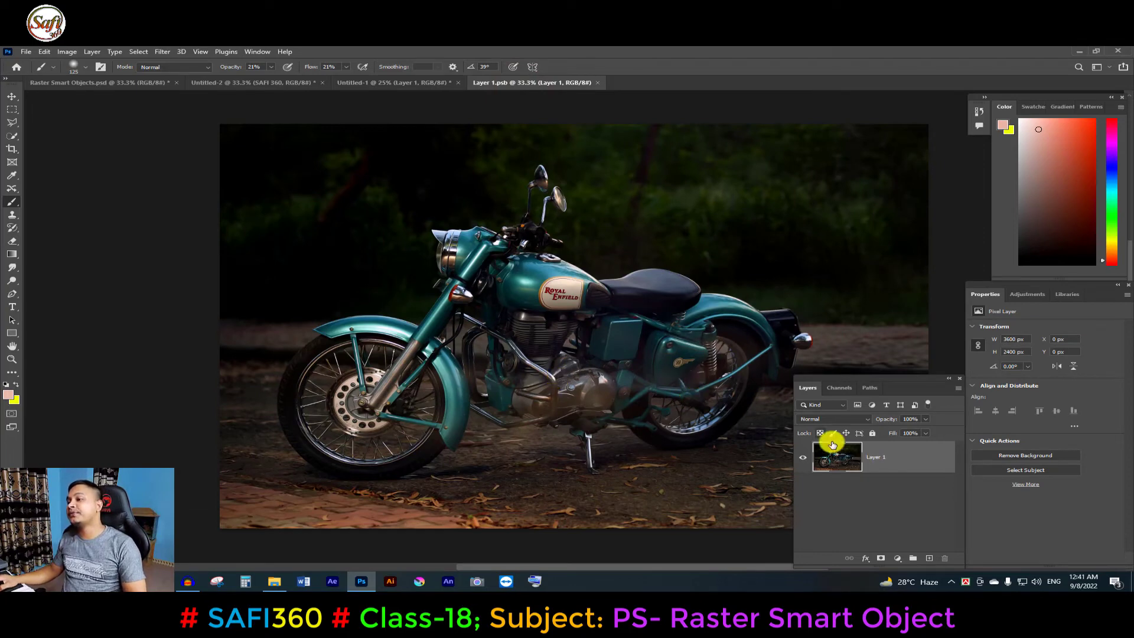
left_click(372, 87)
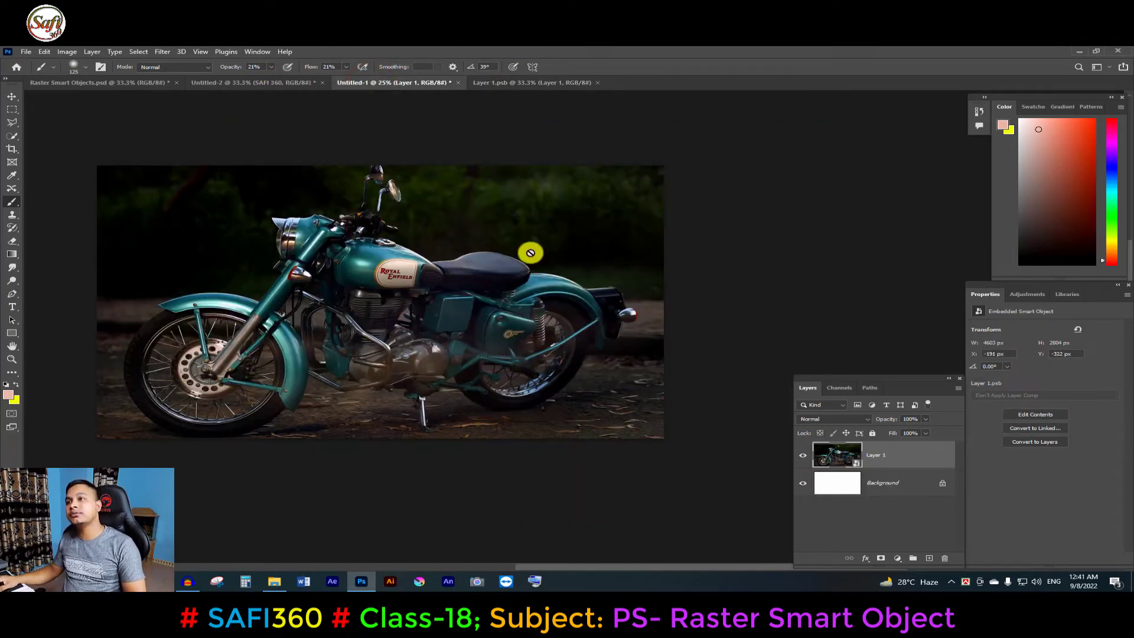
left_click(530, 86)
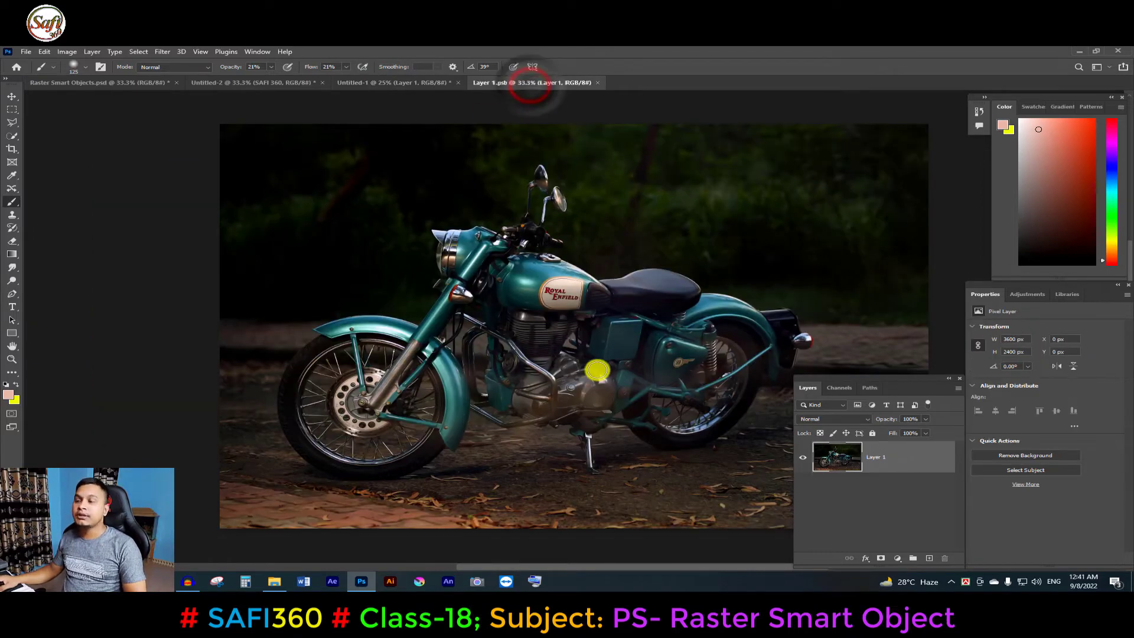
Step: Delete Layer 2, the small layer over the tank logo, from Layer 1.psb
left_click(619, 366)
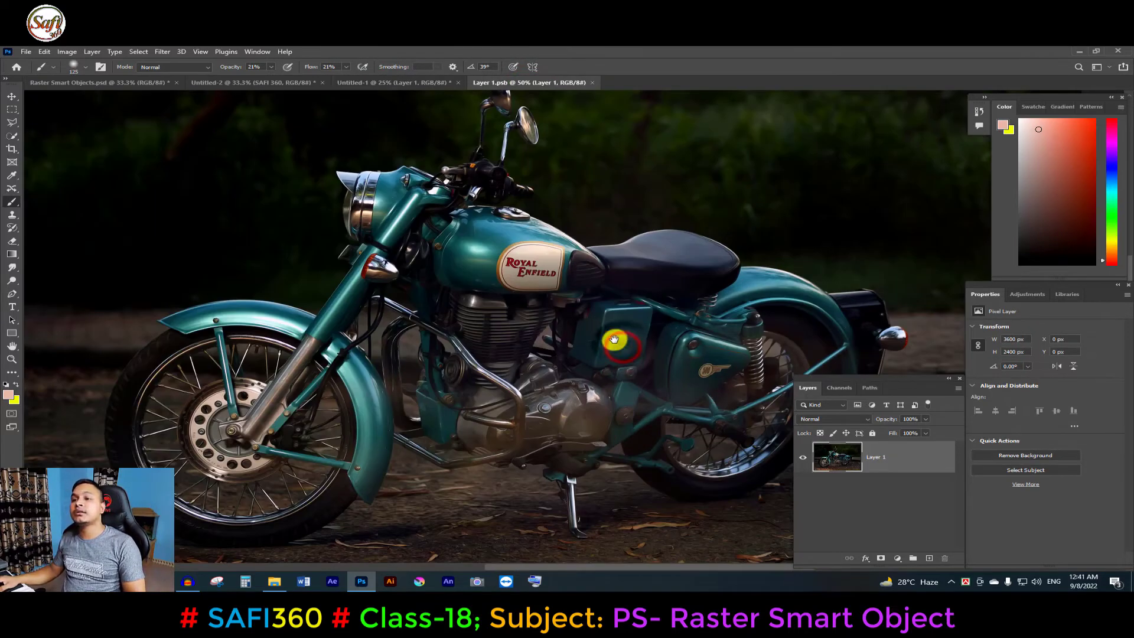
left_click_drag(608, 302, 493, 312)
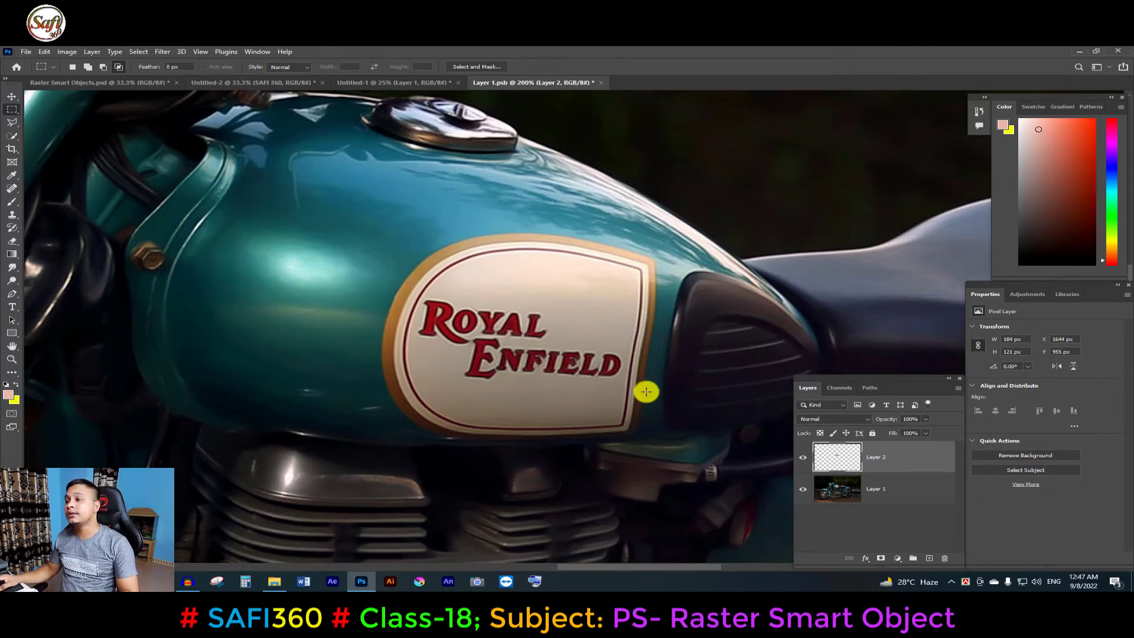
left_click(919, 457)
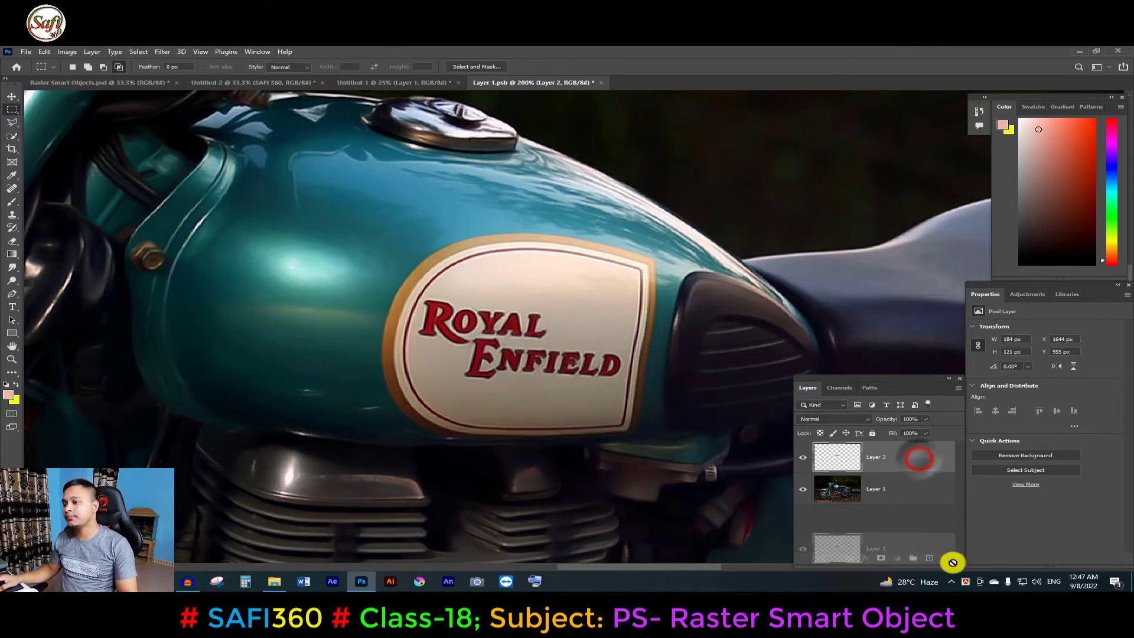
left_click(947, 559)
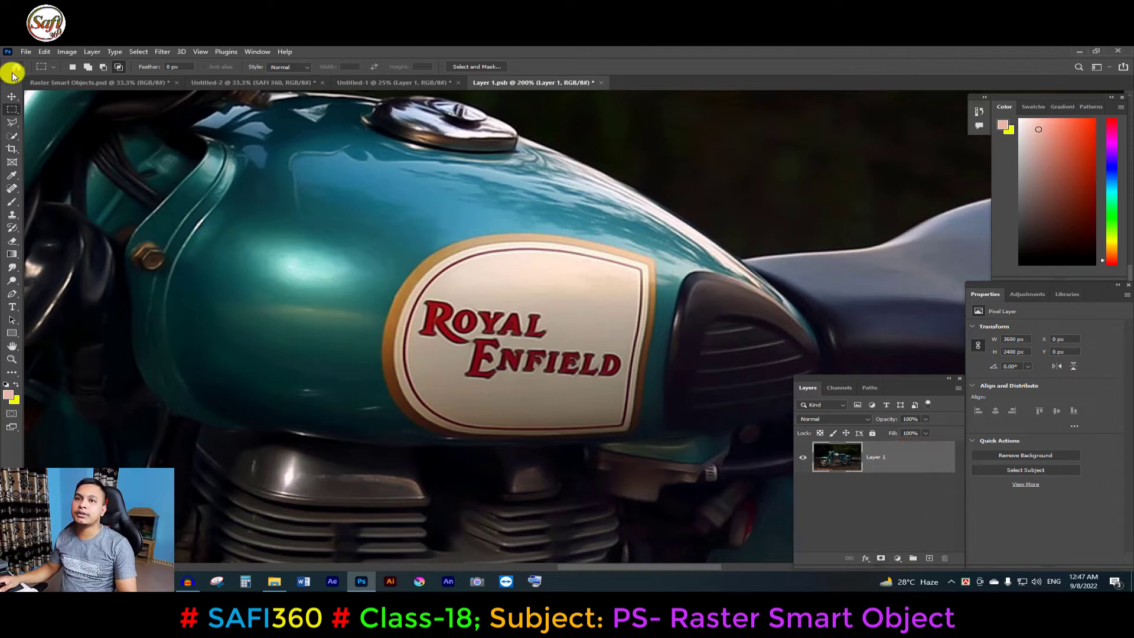
Step: Copy the SAFI 360 text layer from Untitled-2 into Layer 1.psb and position it across the motorcycle's tank and seat
left_click(12, 97)
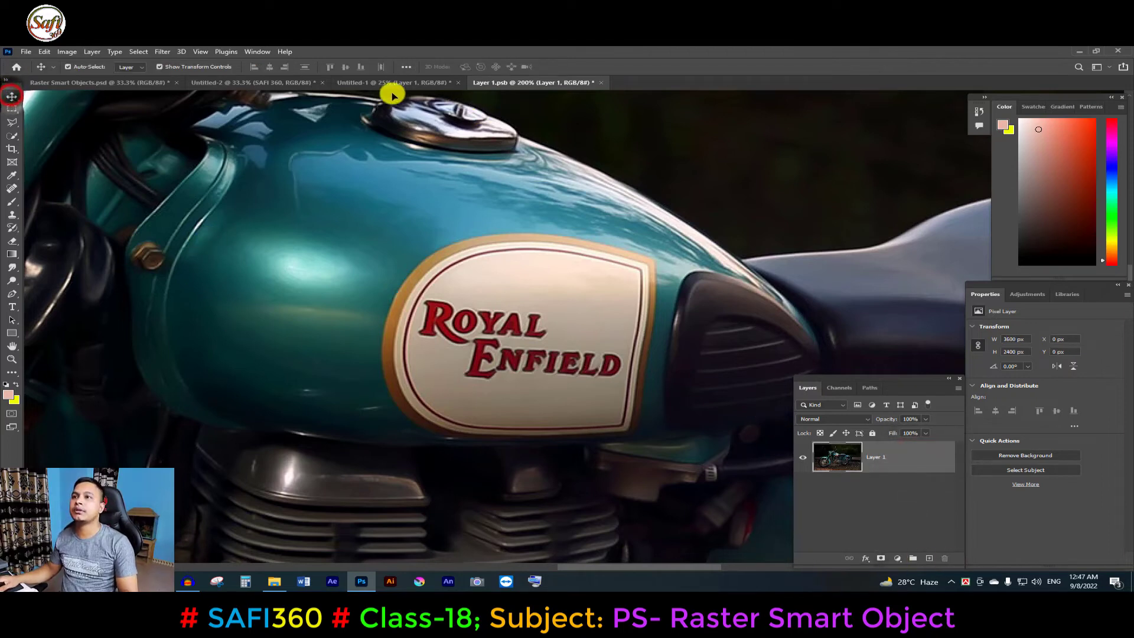
left_click(234, 82)
left_click_drag(408, 340, 278, 308)
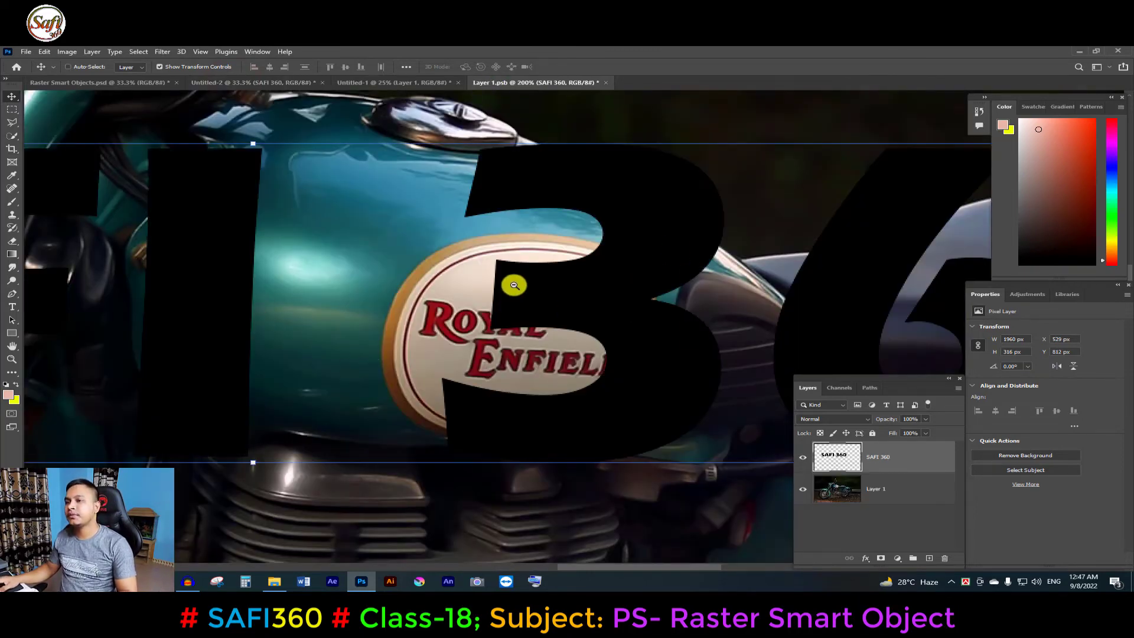
left_click(515, 285, "ctrl+alt")
left_click(514, 285, "ctrl+alt")
left_click(515, 285, "ctrl+alt")
left_click_drag(538, 282, 622, 287)
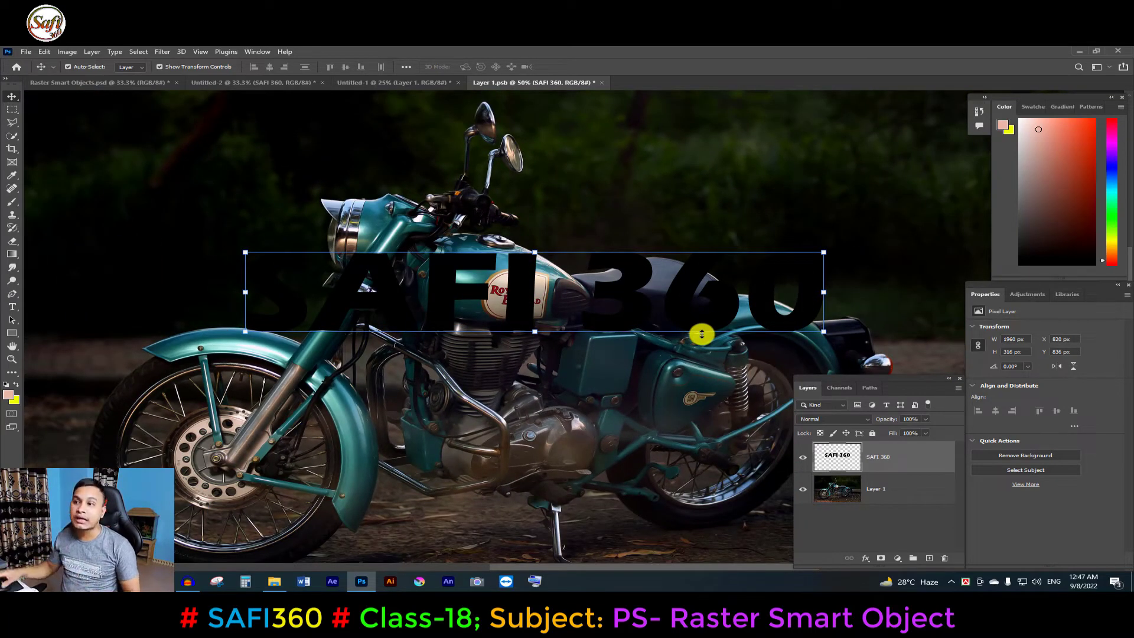
Step: Try to scale the SAFI 360 pixel layer down to about 16% and move it toward the middle of the motorcycle's frame
left_click_drag(821, 253, 317, 324)
left_click(316, 324, "ctrl")
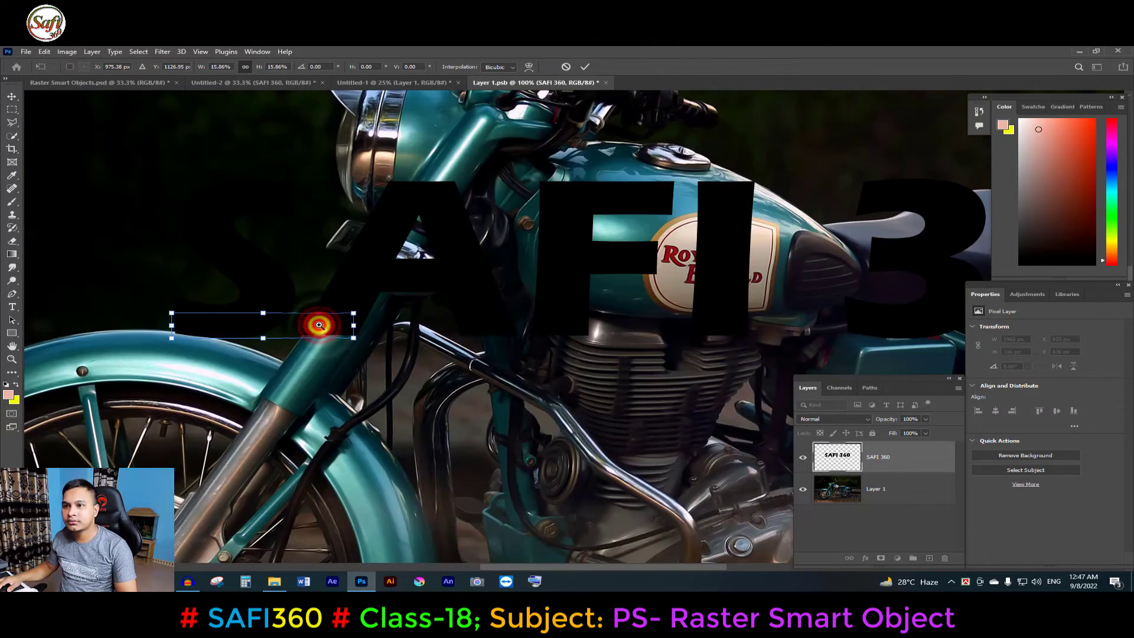
left_click(319, 324, "ctrl")
key("Return")
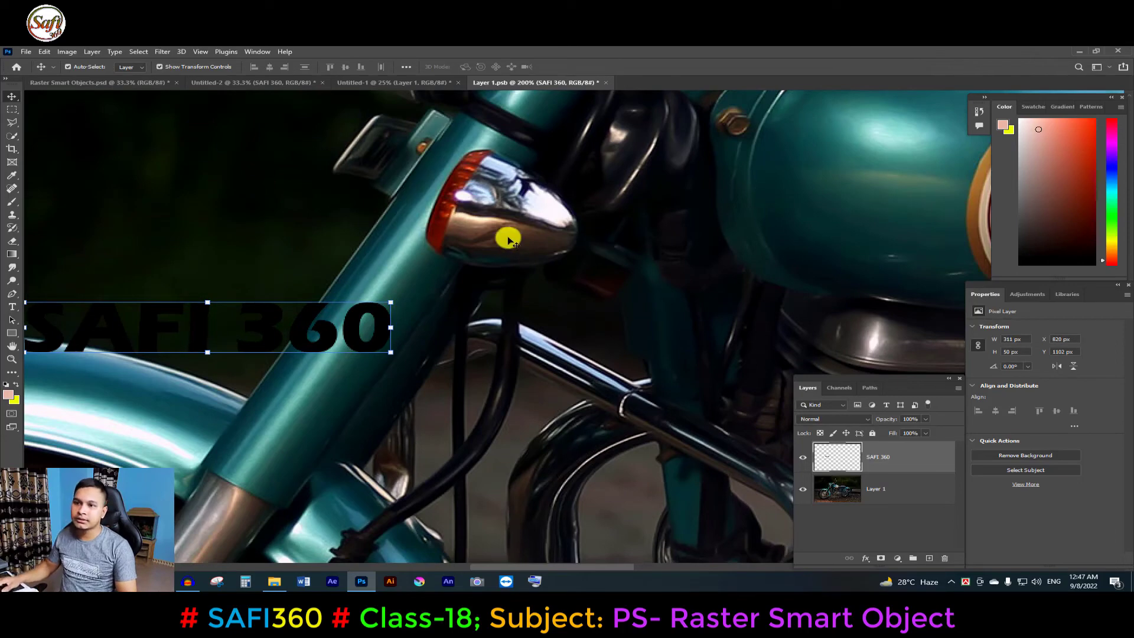
left_click_drag(332, 352, 559, 359)
left_click(497, 333, "ctrl")
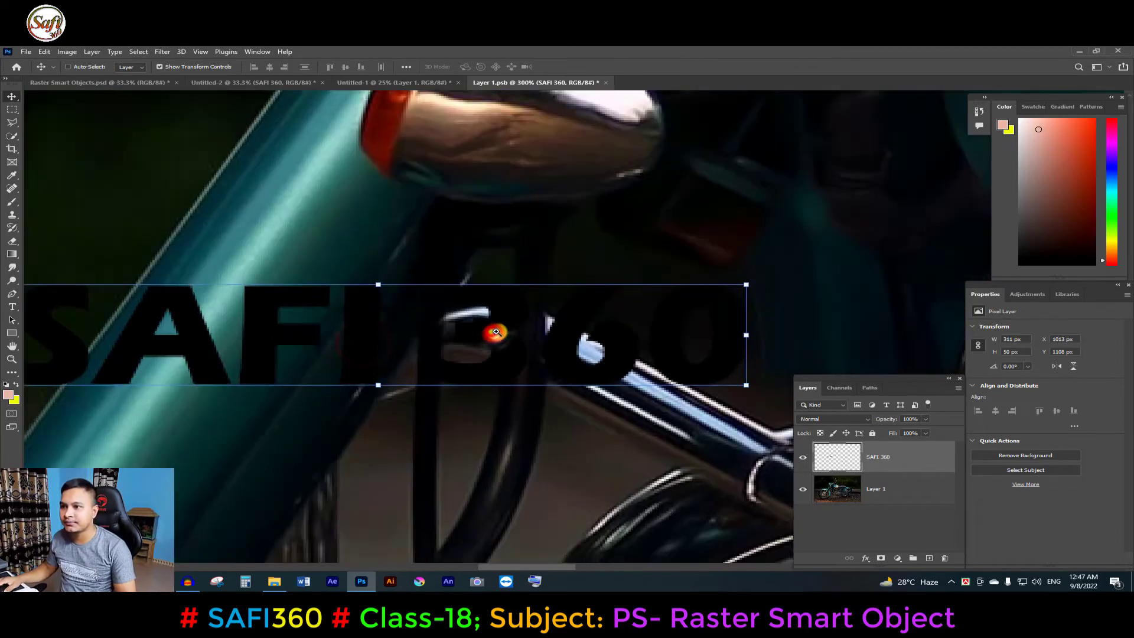
left_click(497, 332, "ctrl")
Step: Undo the last move and the downscaling of the SAFI 360 layer
key("ctrl+z")
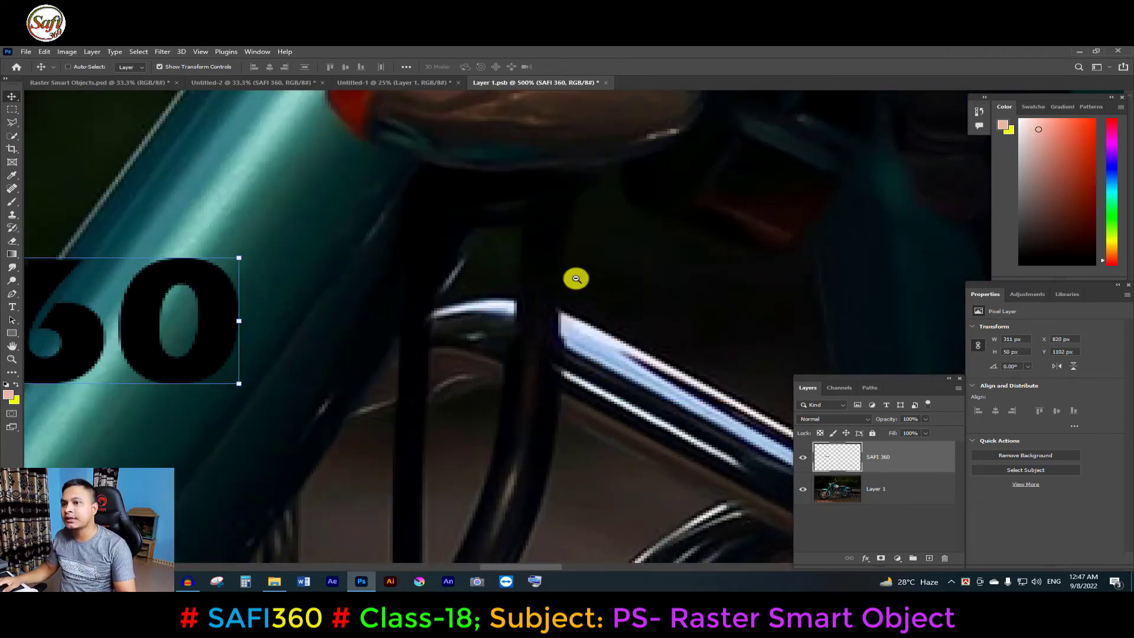
left_click(577, 279, "alt")
left_click(576, 279, "alt")
left_click(576, 279, "alt")
left_click(576, 279, "alt")
left_click(577, 278, "alt")
key("ctrl+z")
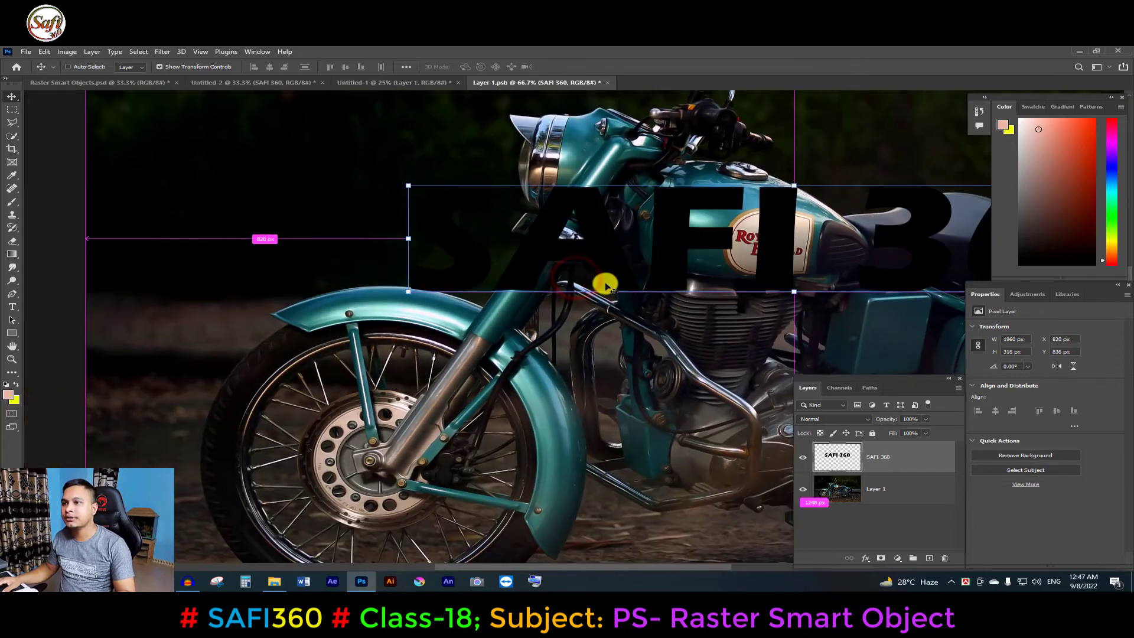
Step: Shift the SAFI 360 layer slightly down and to the left over the motorcycle, and convert it to a smart object
left_click(712, 267, "alt")
left_click_drag(769, 274, 477, 294)
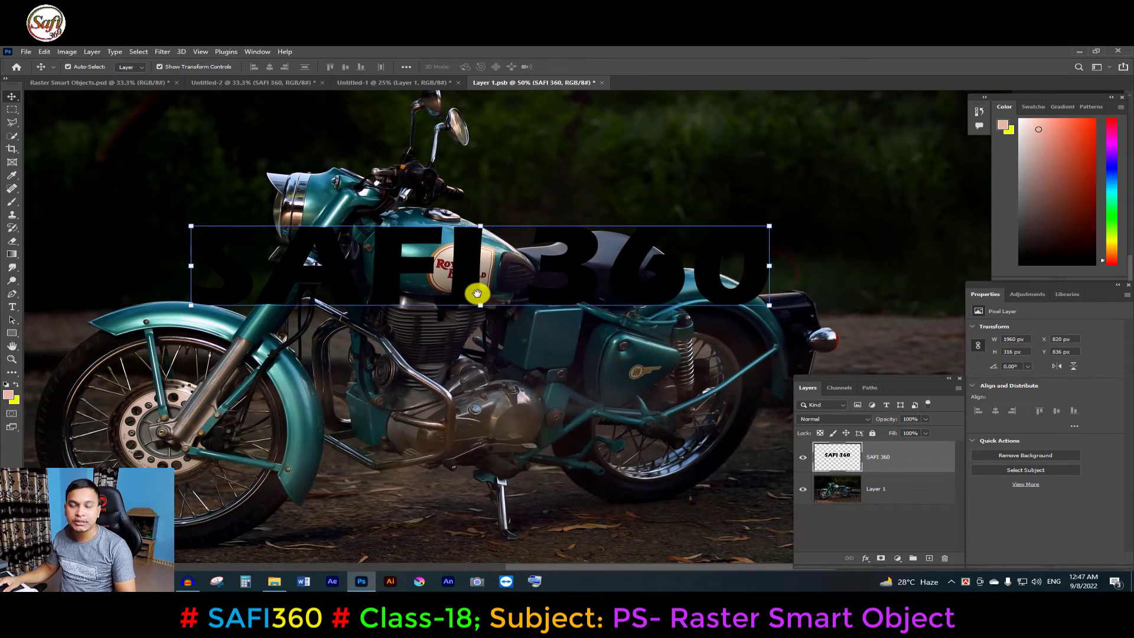
left_click_drag(728, 295, 701, 309)
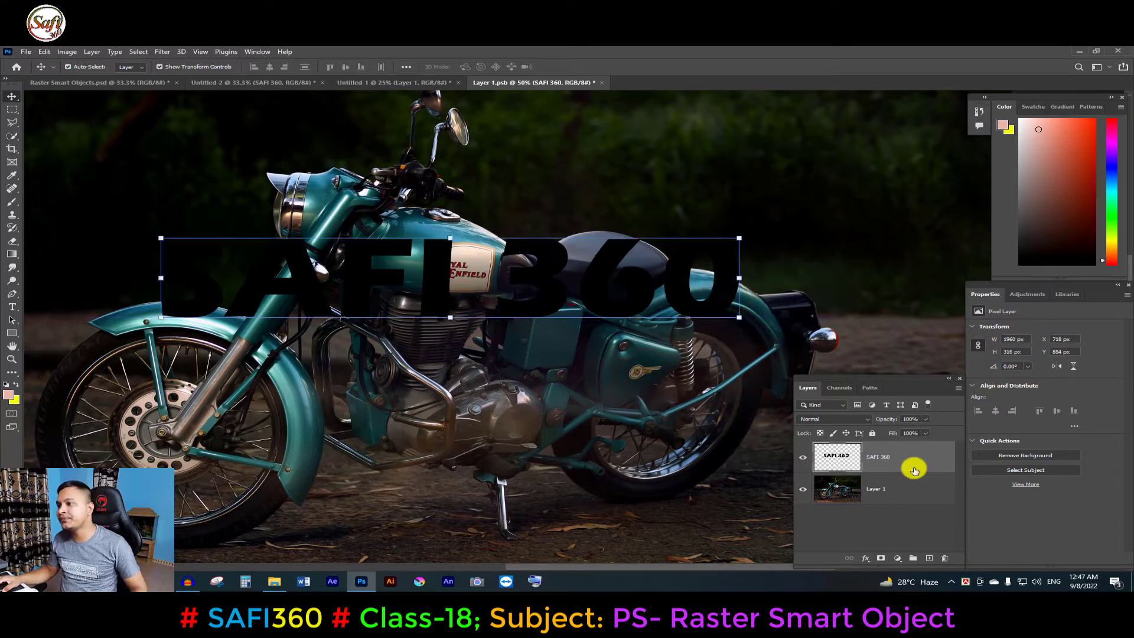
right_click(884, 461)
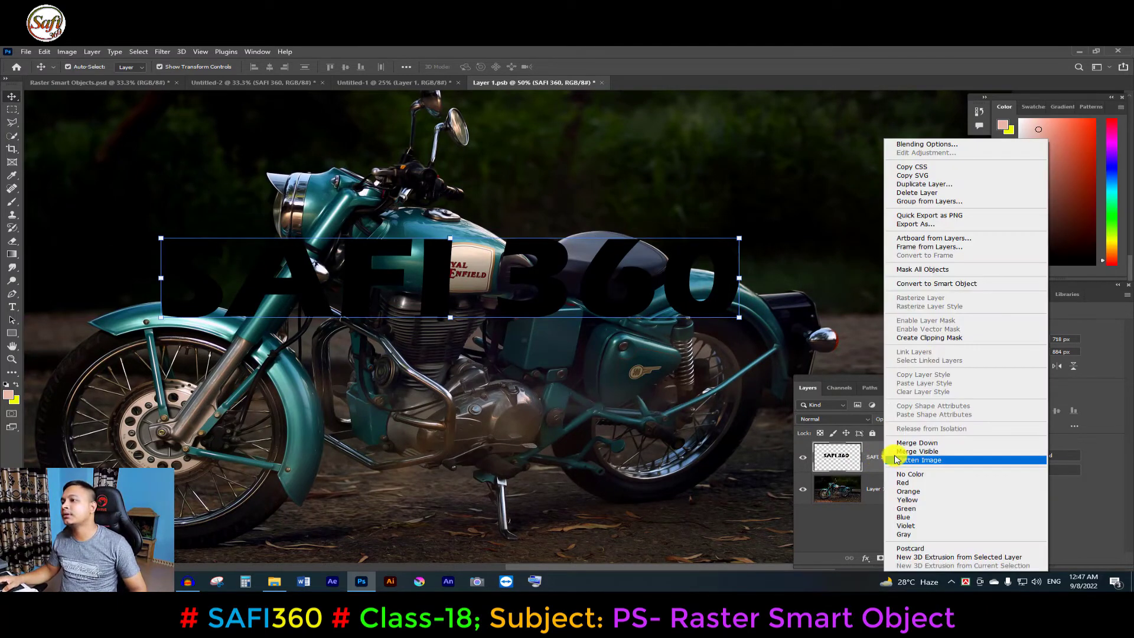
left_click(929, 284)
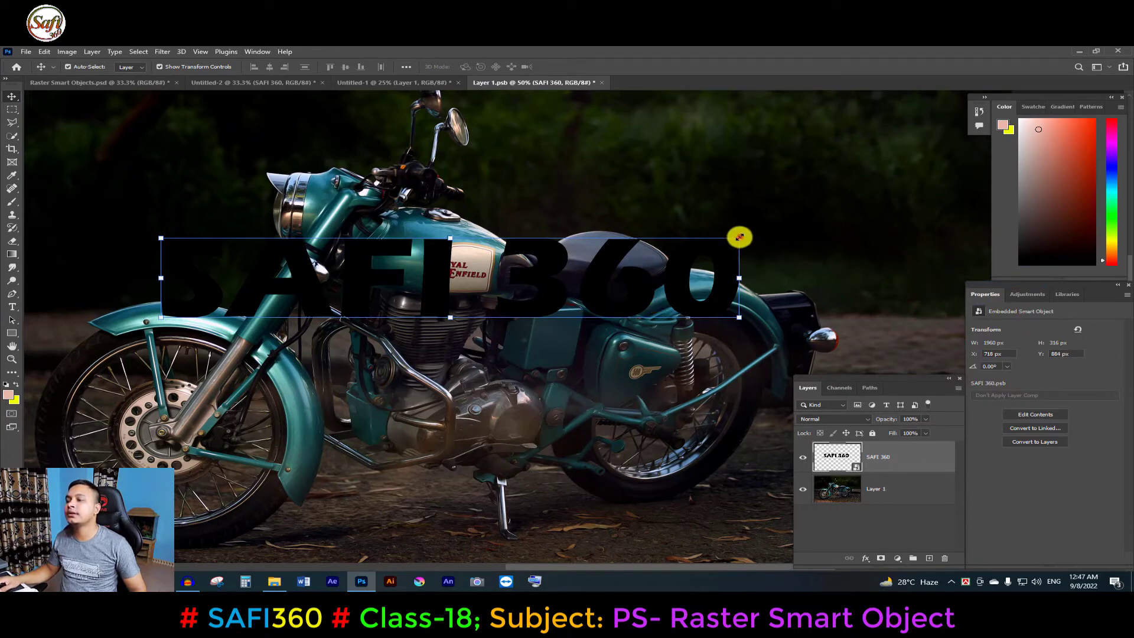
Step: Scale the SAFI 360 smart object down to about 16.72% and place it across the tank, overlapping the Royal Enfield logo
left_click_drag(737, 238, 467, 258)
left_click(461, 258, "ctrl")
left_click(461, 258, "ctrl")
left_click(461, 258, "ctrl")
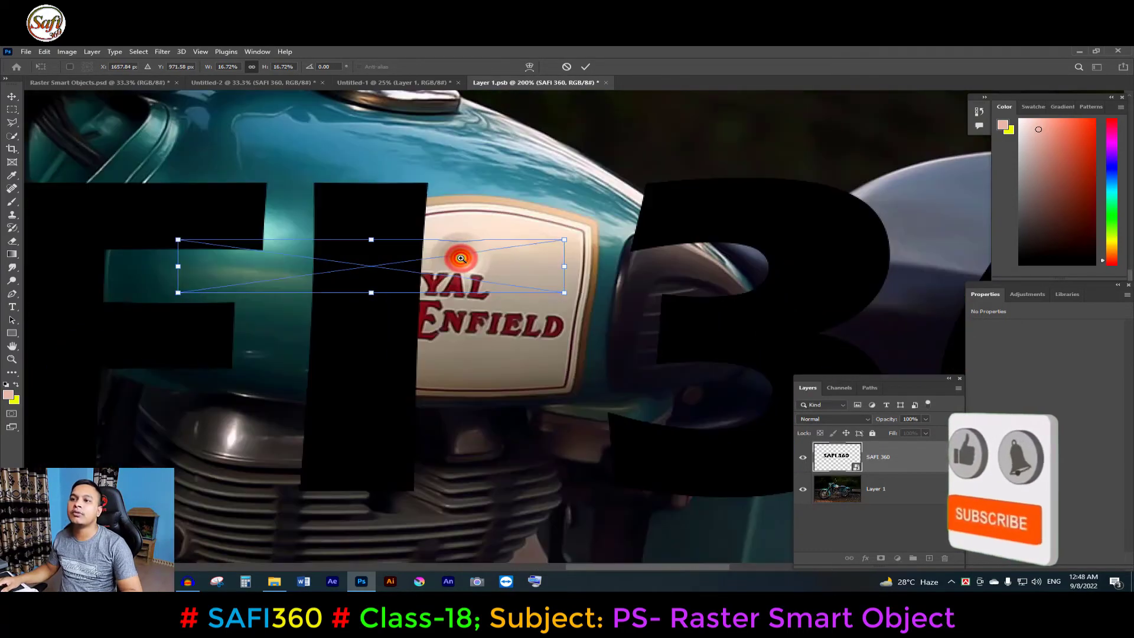
left_click(461, 258, "ctrl")
left_click_drag(418, 300, 650, 292)
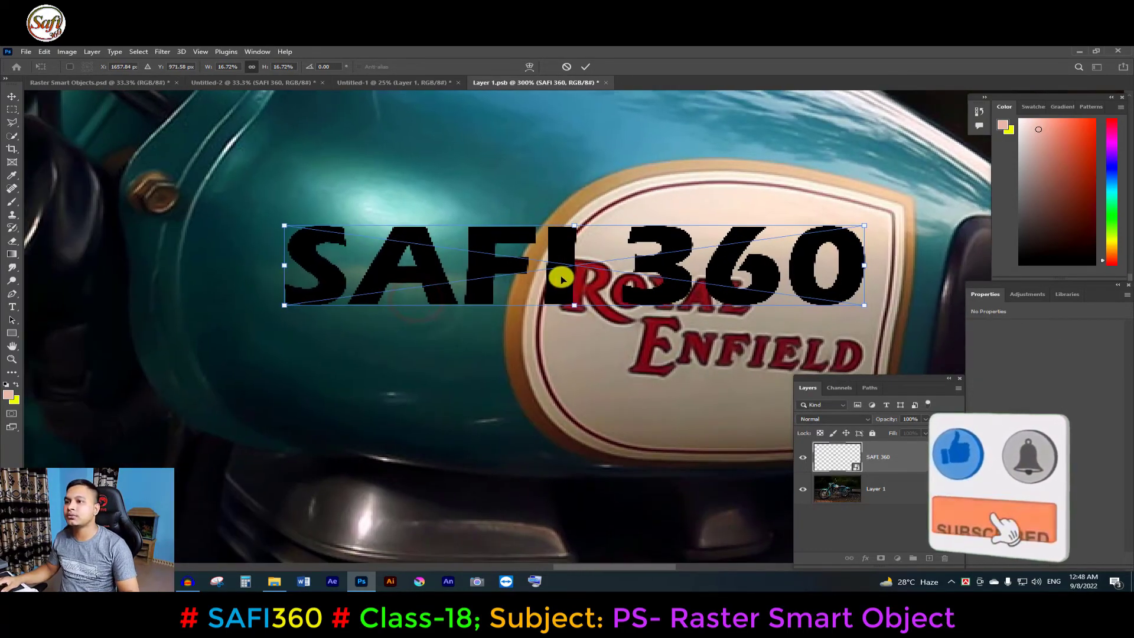
left_click_drag(561, 279, 443, 389)
left_click(460, 289, "ctrl+alt")
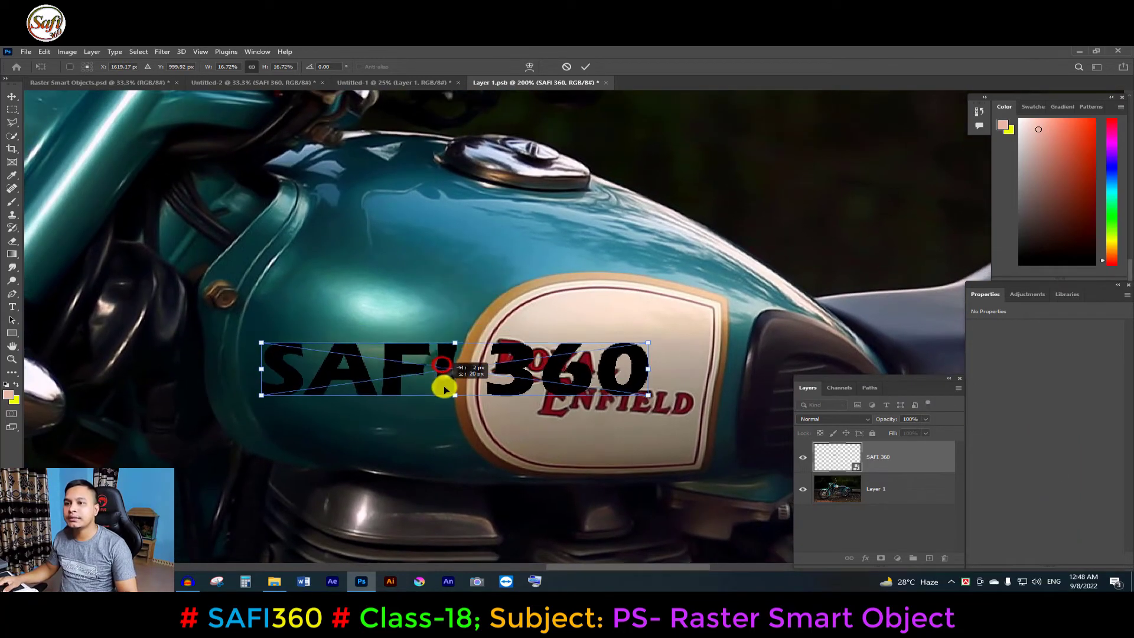
Step: Warp the left end of the SAFI 360 text, stretching its corners to follow the front curve of the tank
right_click(503, 373)
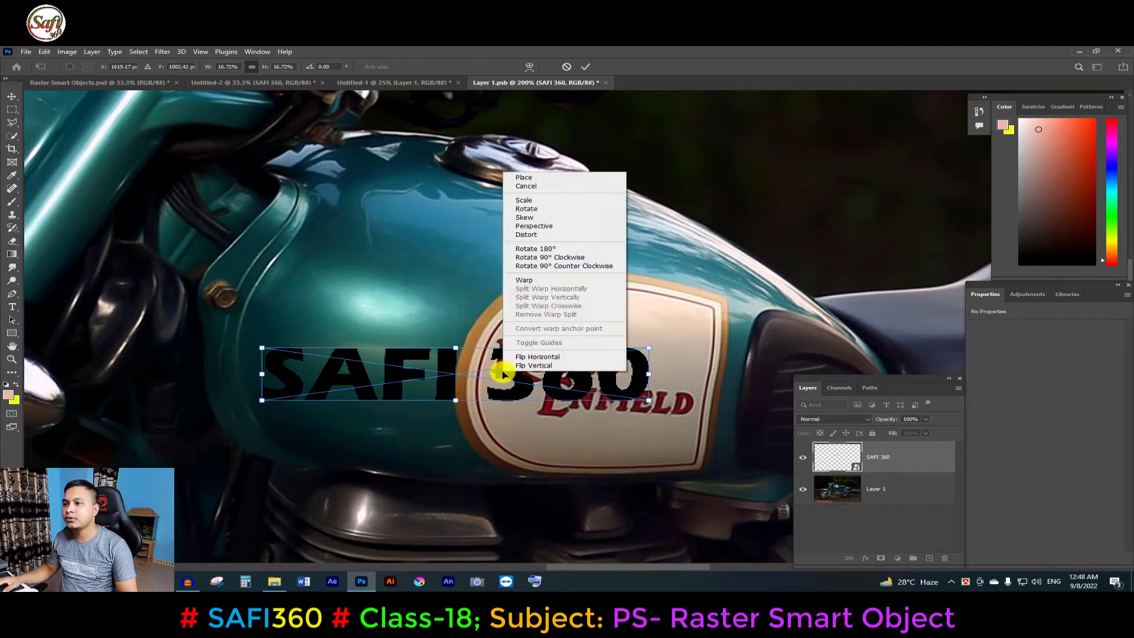
left_click(538, 281)
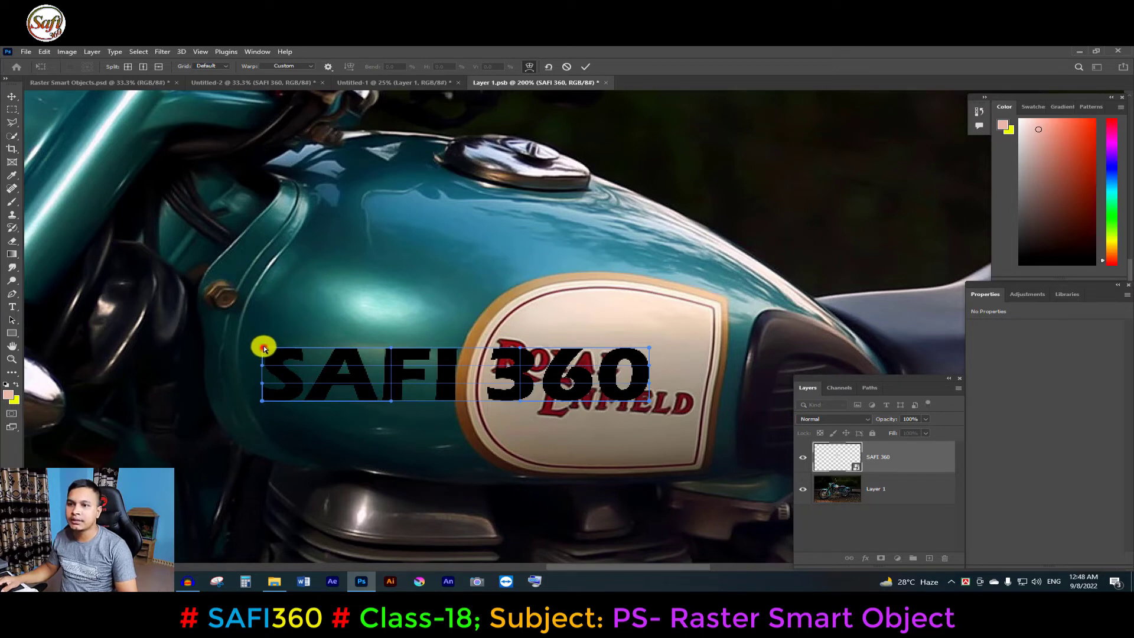
left_click_drag(262, 348, 252, 334)
left_click_drag(262, 402, 293, 434)
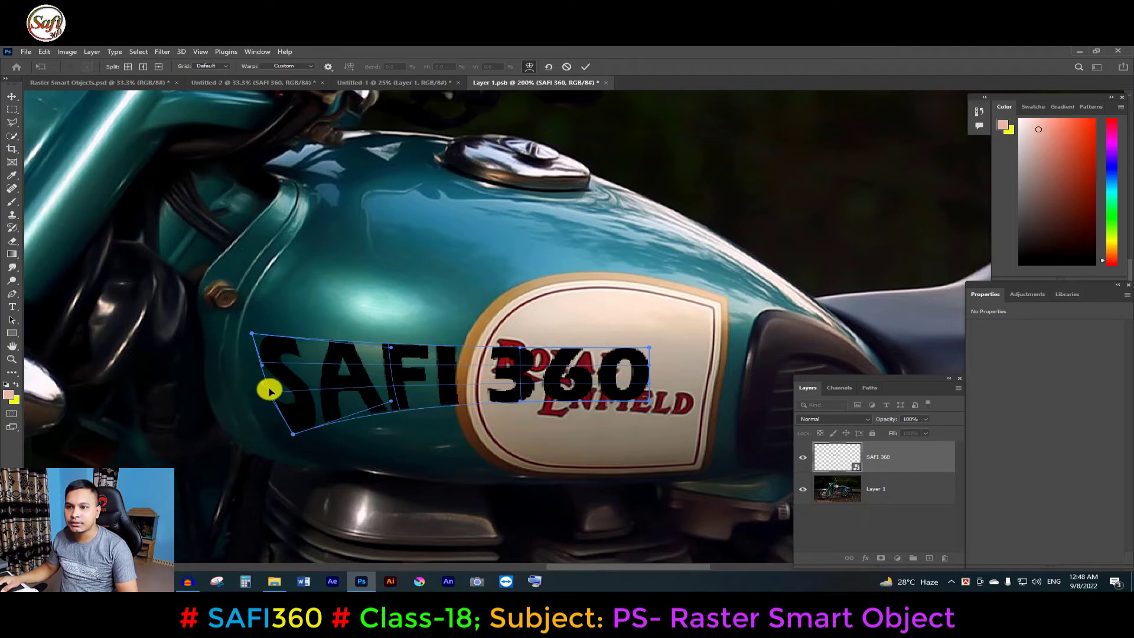
left_click_drag(269, 390, 246, 402)
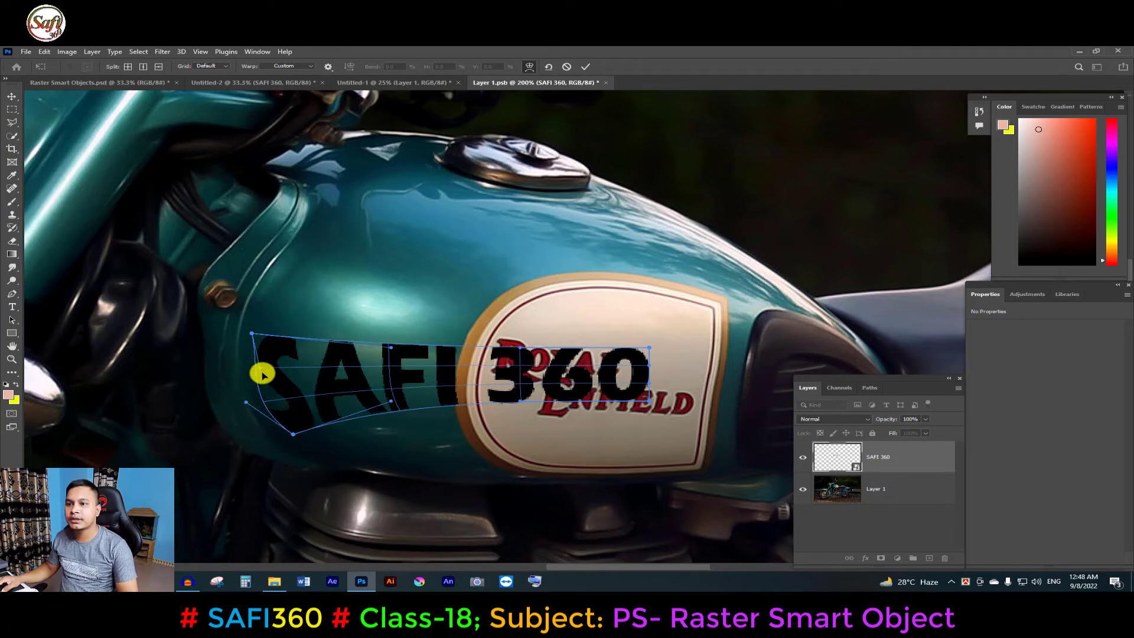
left_click_drag(253, 359, 259, 368)
Step: Bend the rest of the SAFI 360 warp upward into an arc ending above the Royal Enfield logo, and apply it
left_click_drag(521, 348, 537, 283)
left_click_drag(391, 348, 326, 232)
left_click_drag(649, 348, 541, 263)
left_click_drag(649, 402, 605, 356)
left_click_drag(391, 401, 368, 332)
left_click_drag(520, 401, 484, 311)
left_click_drag(646, 379, 549, 292)
left_click_drag(606, 356, 564, 309)
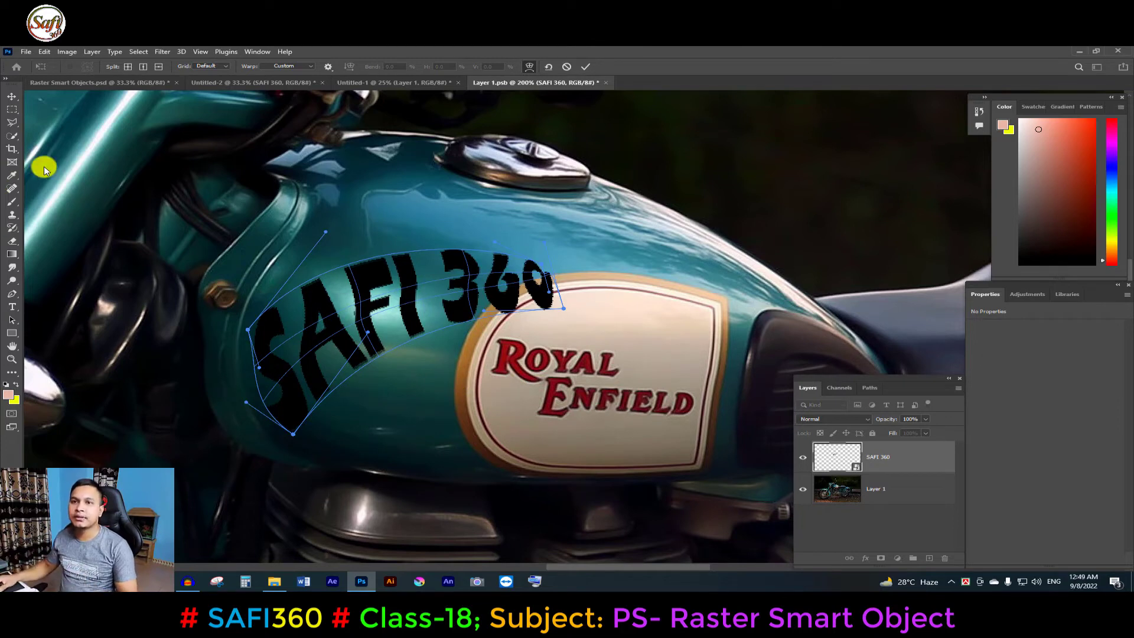
left_click(11, 96)
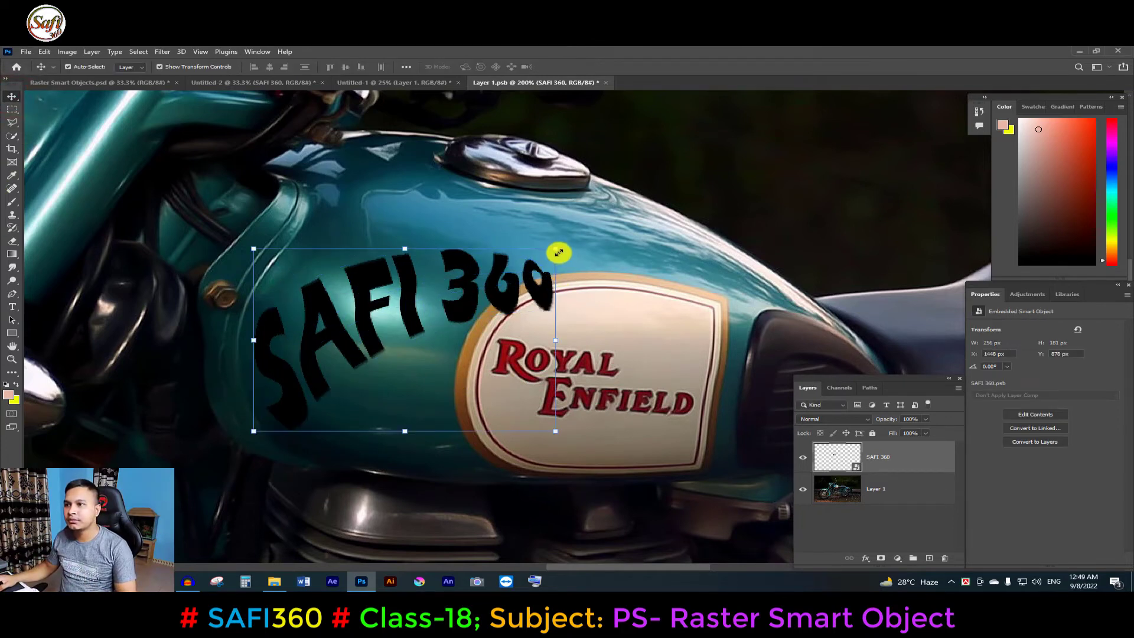
Step: Scale the warped SAFI 360 text to about 12.65%, rotate it about -3.18°, and fit it on the tank in front of the logo
left_click_drag(556, 249, 528, 227)
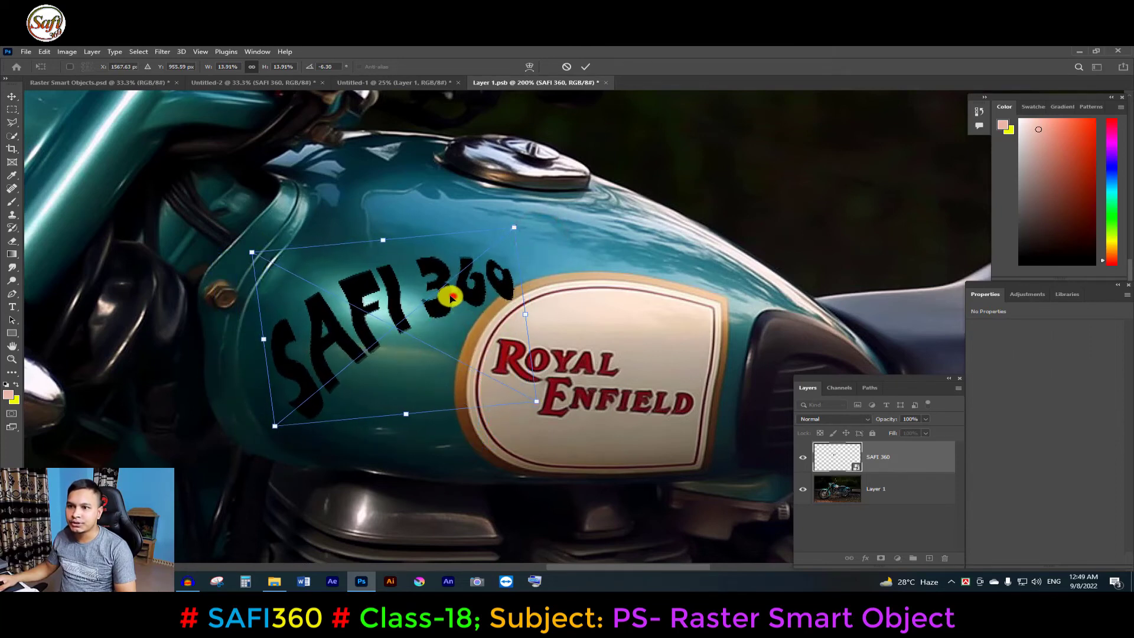
left_click_drag(452, 297, 447, 302)
mouse_move(514, 228)
left_mouse_down()
mouse_move(498, 221)
mouse_move(514, 238)
left_mouse_up()
mouse_move(523, 413)
left_mouse_down()
mouse_move(507, 398)
mouse_move(515, 408)
left_mouse_up()
left_click_drag(405, 324, 360, 315)
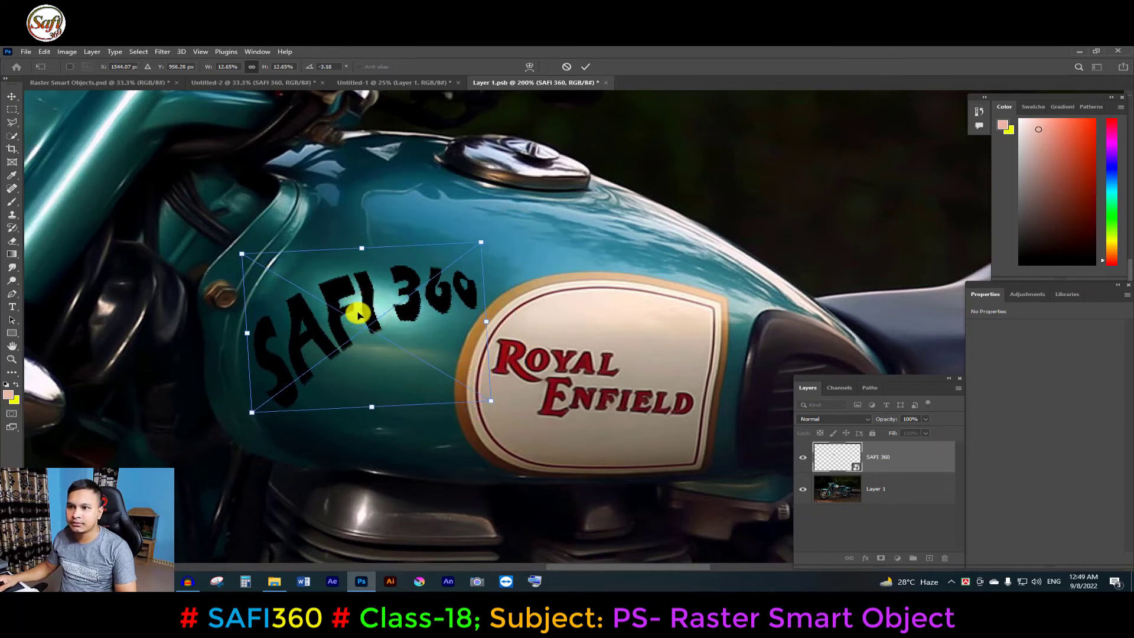
key("Return")
Step: Select the motorcycle photo layer and examine the SAFI 360 lettering on the tank with the whole motorcycle in view
left_click(550, 278)
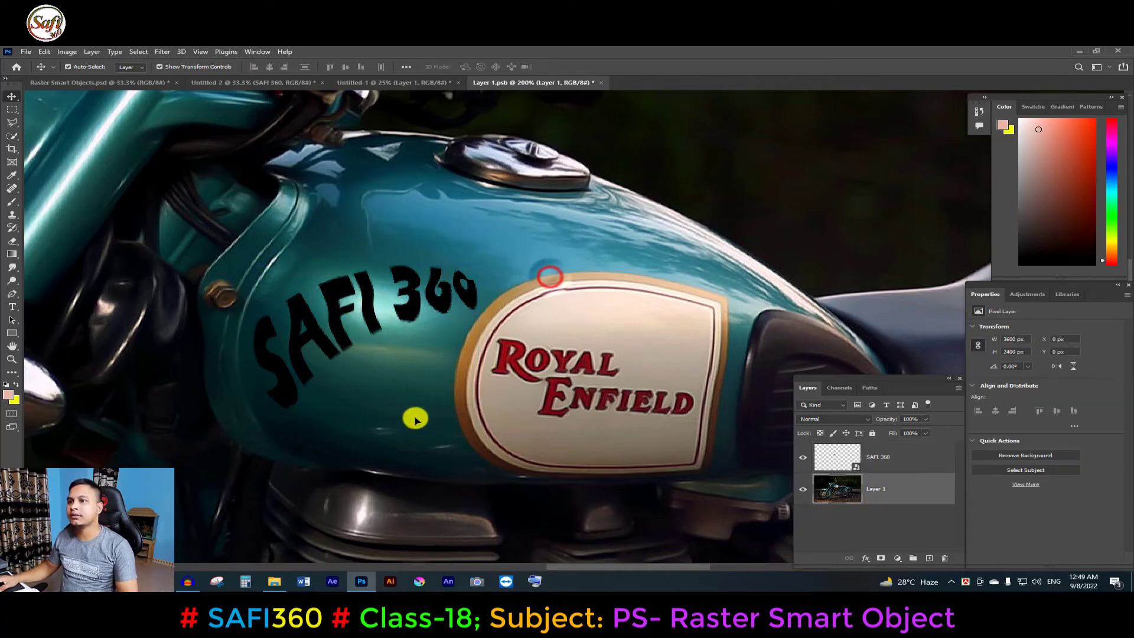
scroll(546, 278, "down", 4)
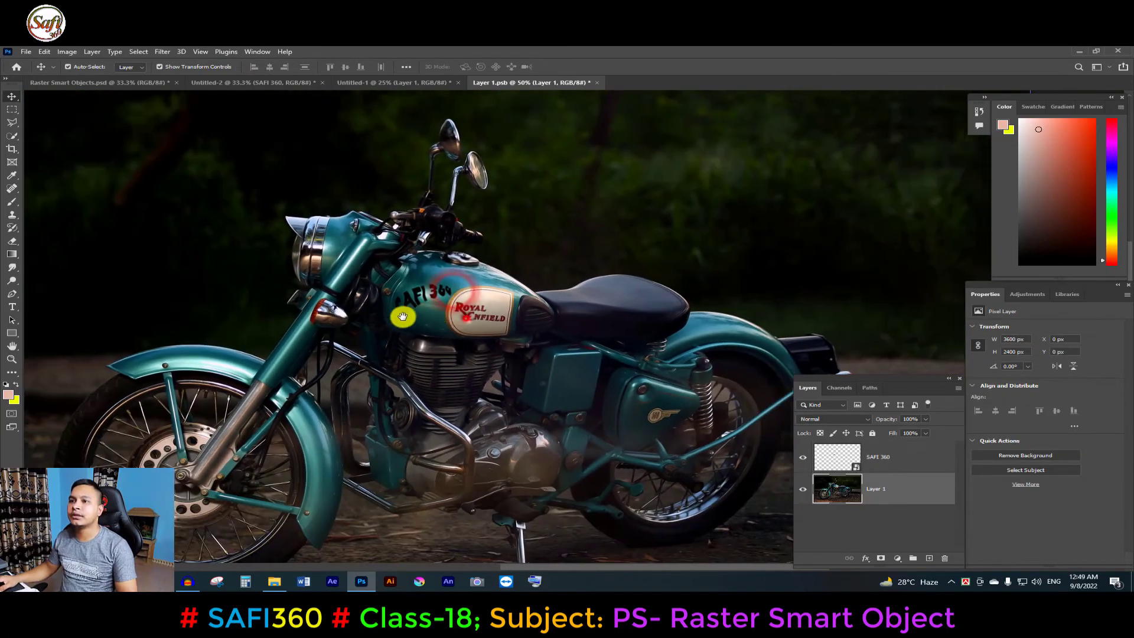
left_click_drag(403, 316, 400, 313)
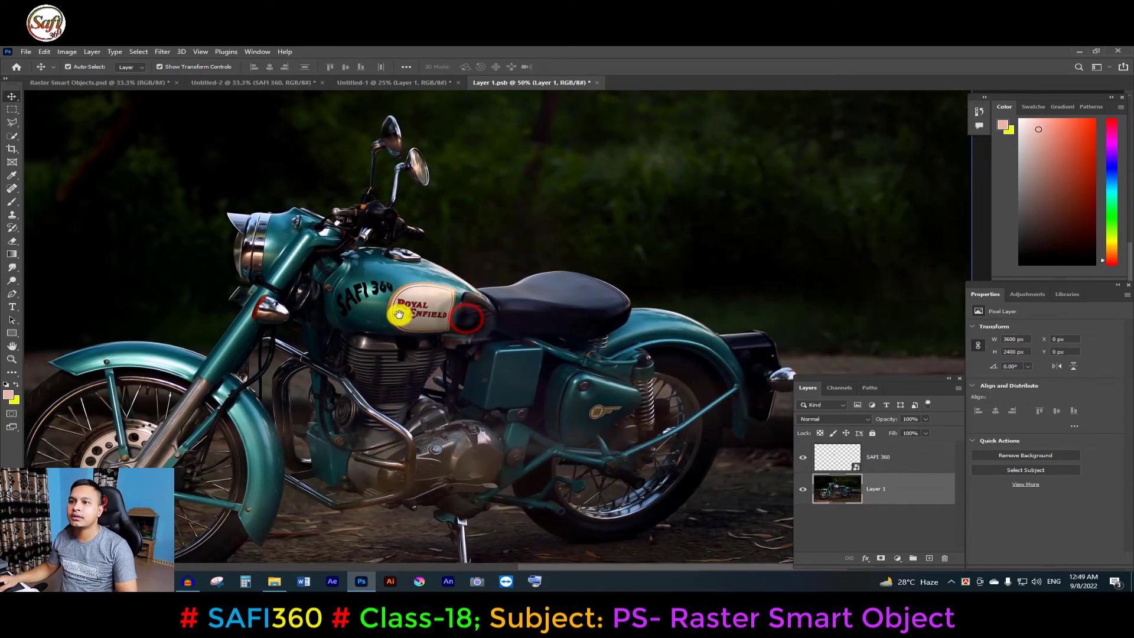
left_click(390, 311, "alt")
left_click(385, 302, "ctrl")
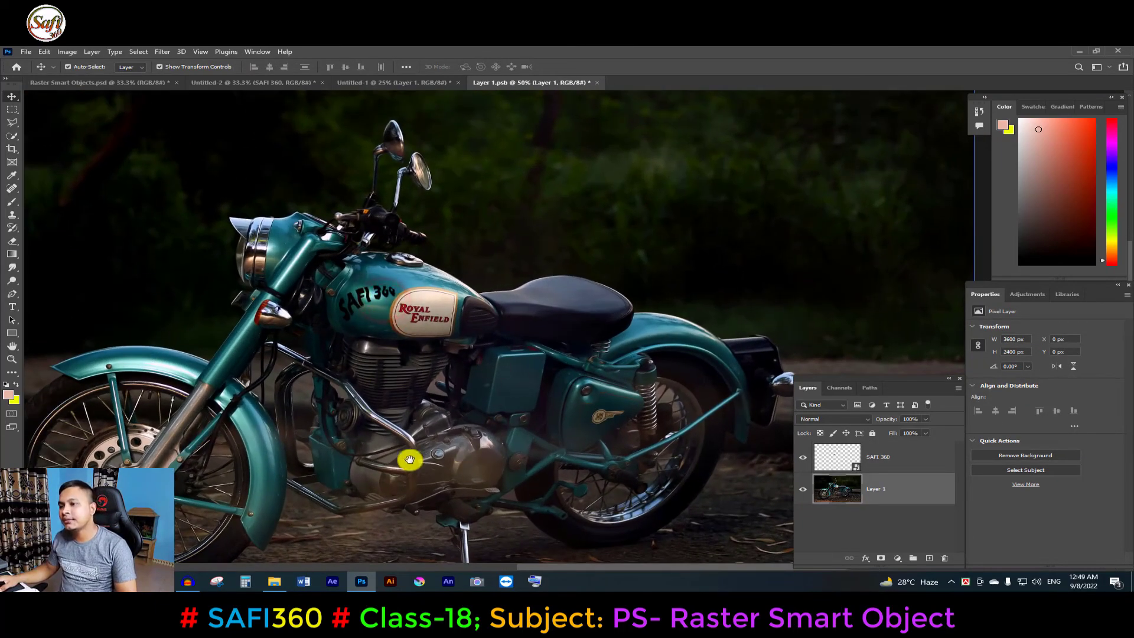
key("ctrl+space")
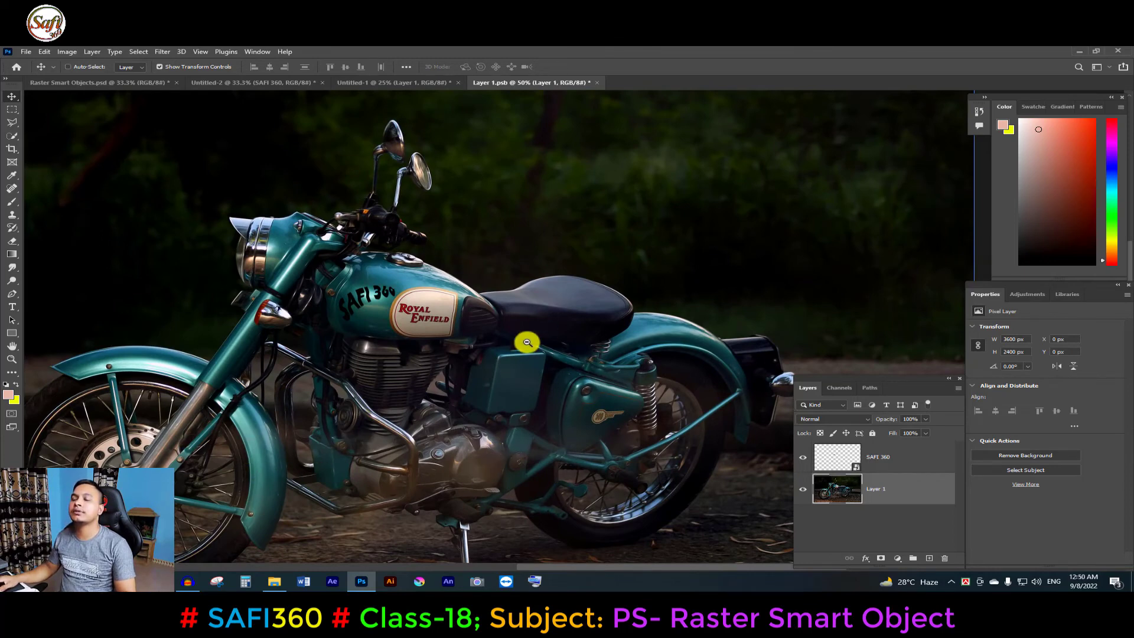
left_click_drag(527, 342, 514, 306)
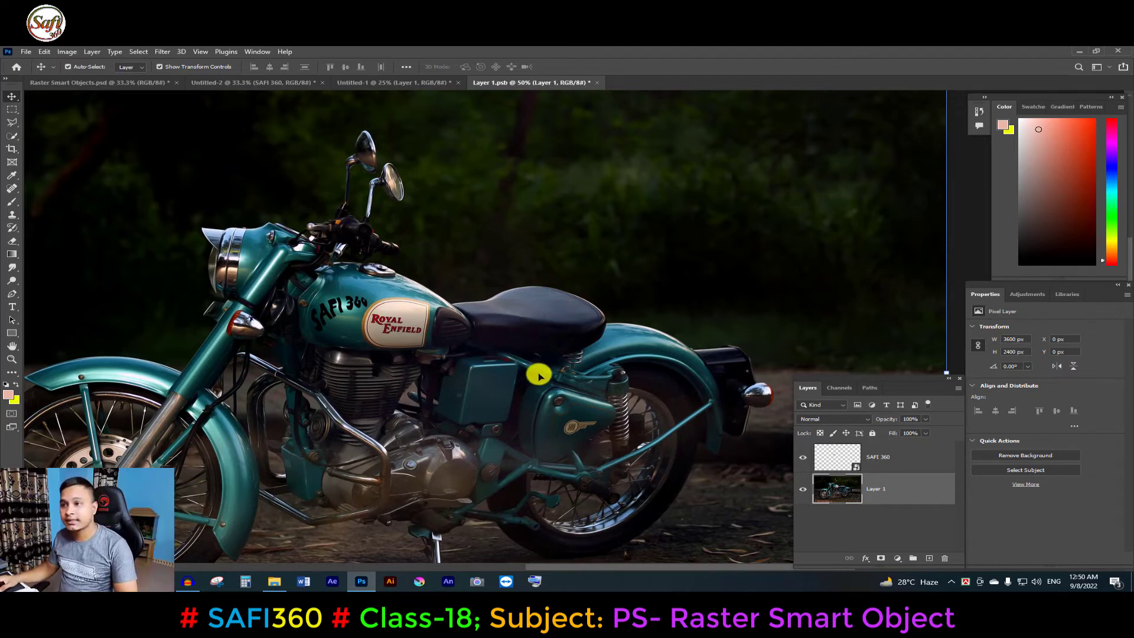
right_click(17, 287)
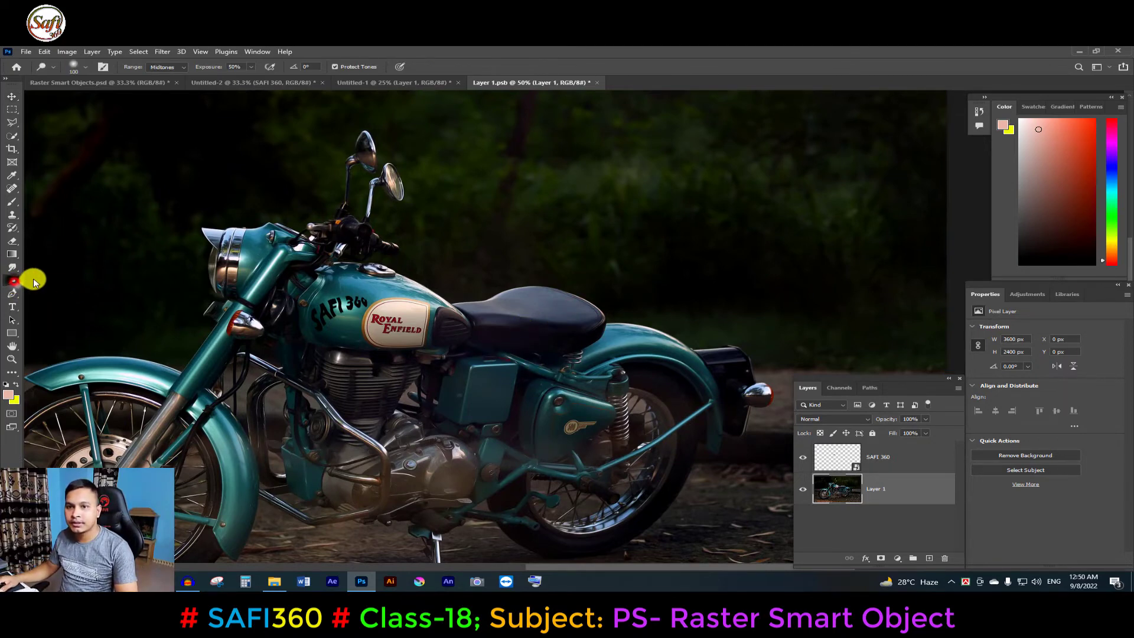
left_click(54, 281)
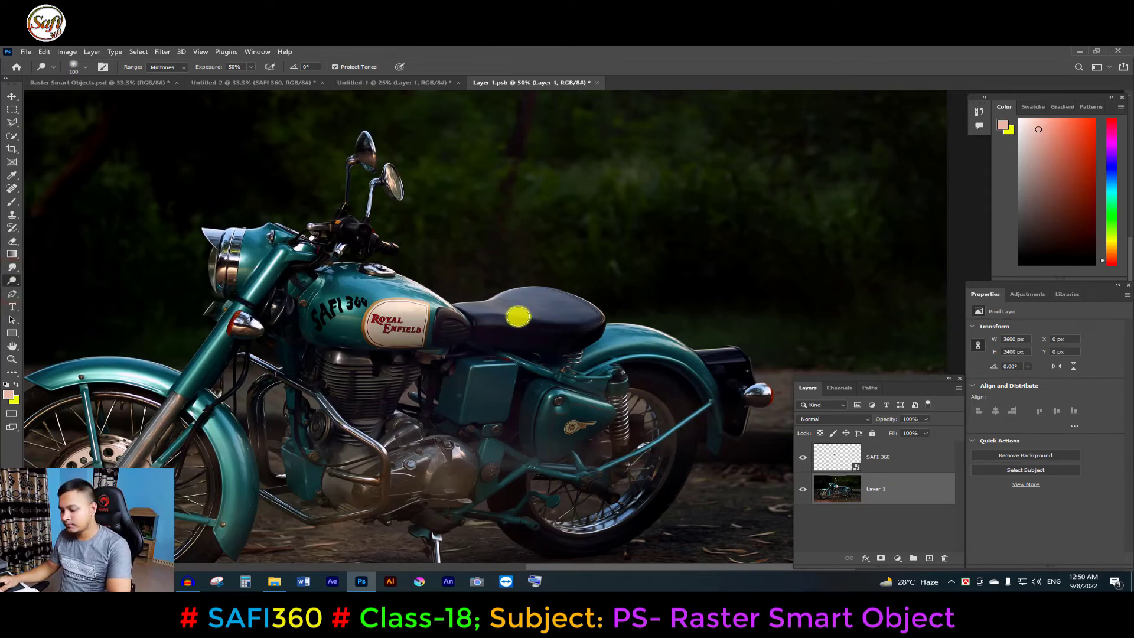
key("bracketright")
key("bracketright")
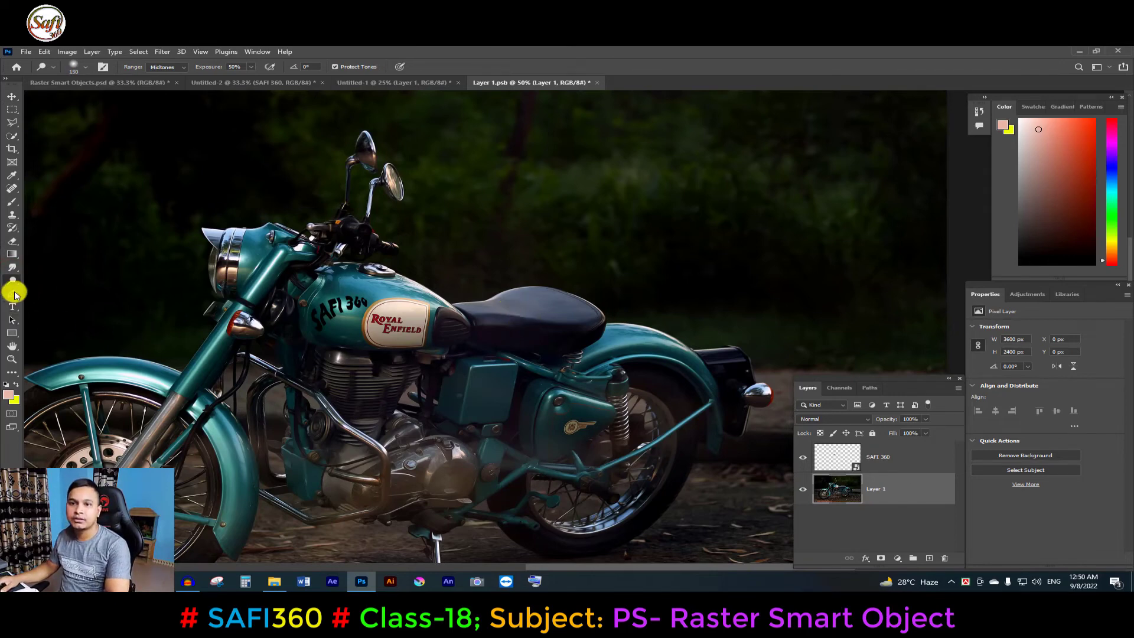
Step: Darken the seat, rear wheel and fender, handlebar and headlight area of Layer 1 using the Burn tool with a 175 px brush
right_click(13, 286)
left_click(53, 286)
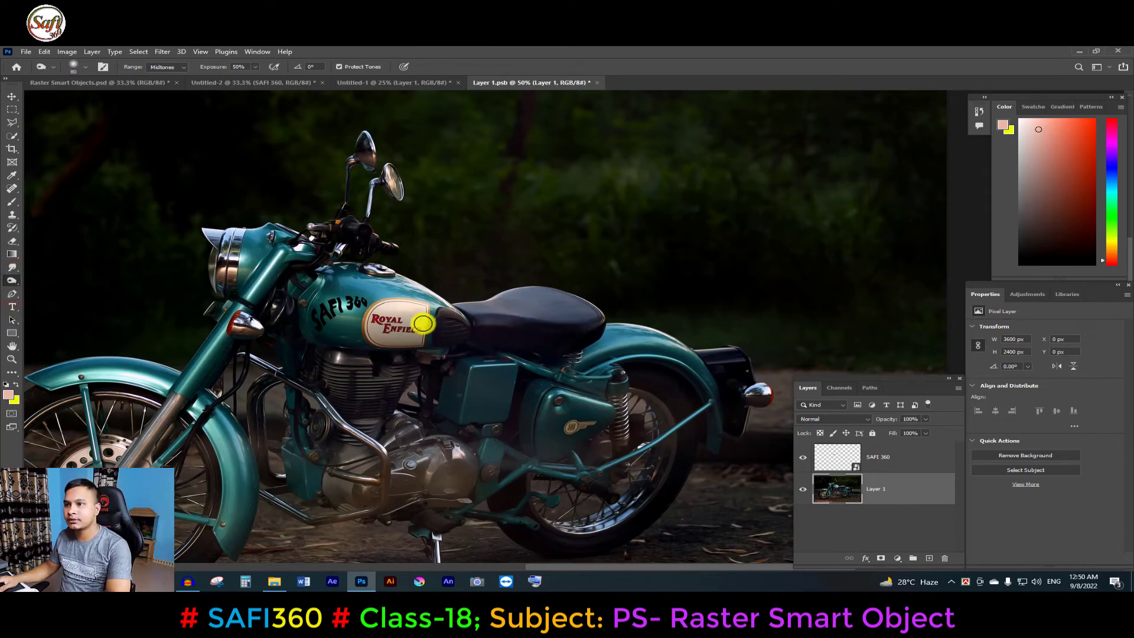
key("bracketright")
key("bracketright")
key("bracketright")
key("bracketright")
mouse_move(474, 307)
left_mouse_down()
mouse_move(563, 288)
mouse_move(469, 302)
mouse_move(535, 323)
left_mouse_up()
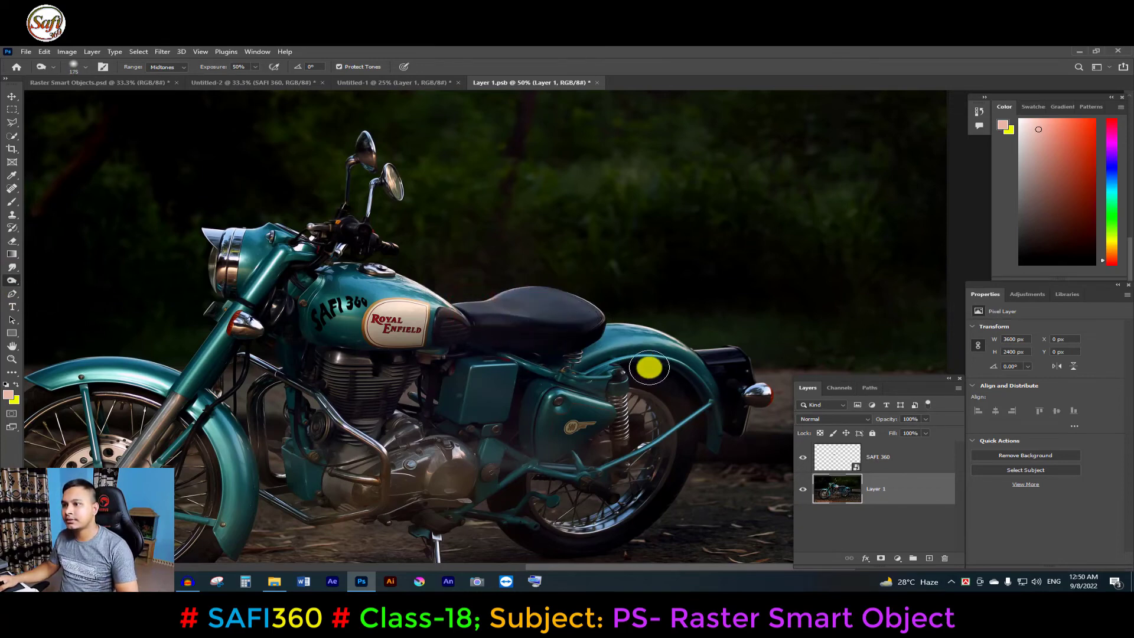
left_click_drag(642, 381, 672, 390)
mouse_move(681, 471)
left_mouse_down()
mouse_move(664, 501)
mouse_move(519, 502)
mouse_move(753, 406)
mouse_move(738, 366)
left_mouse_up()
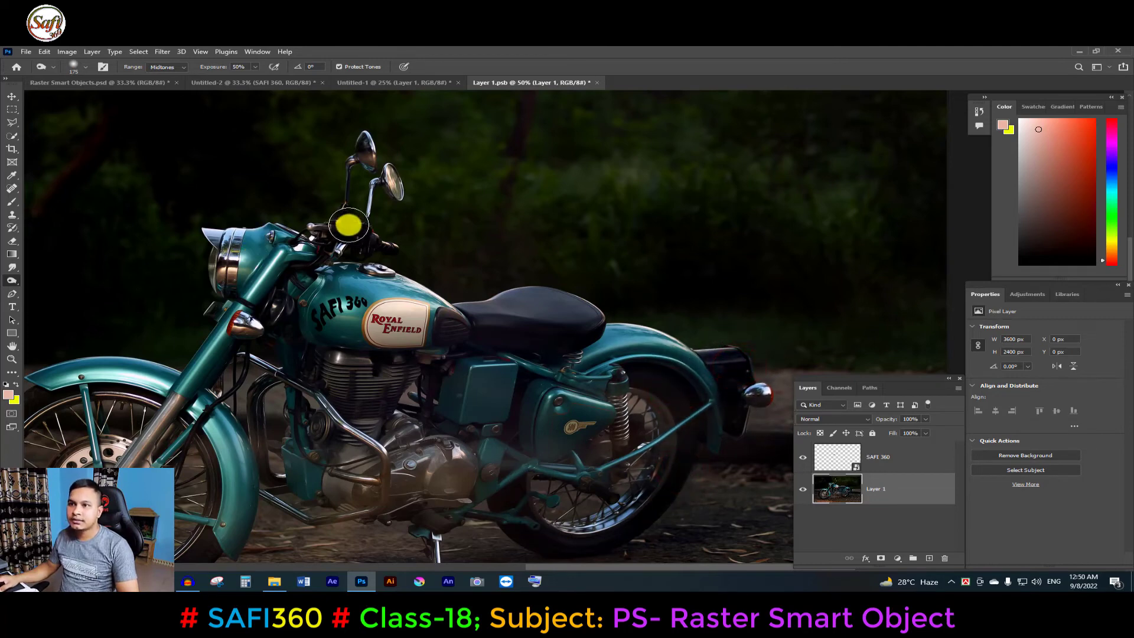
left_click_drag(349, 224, 352, 234)
left_click_drag(224, 312, 214, 344)
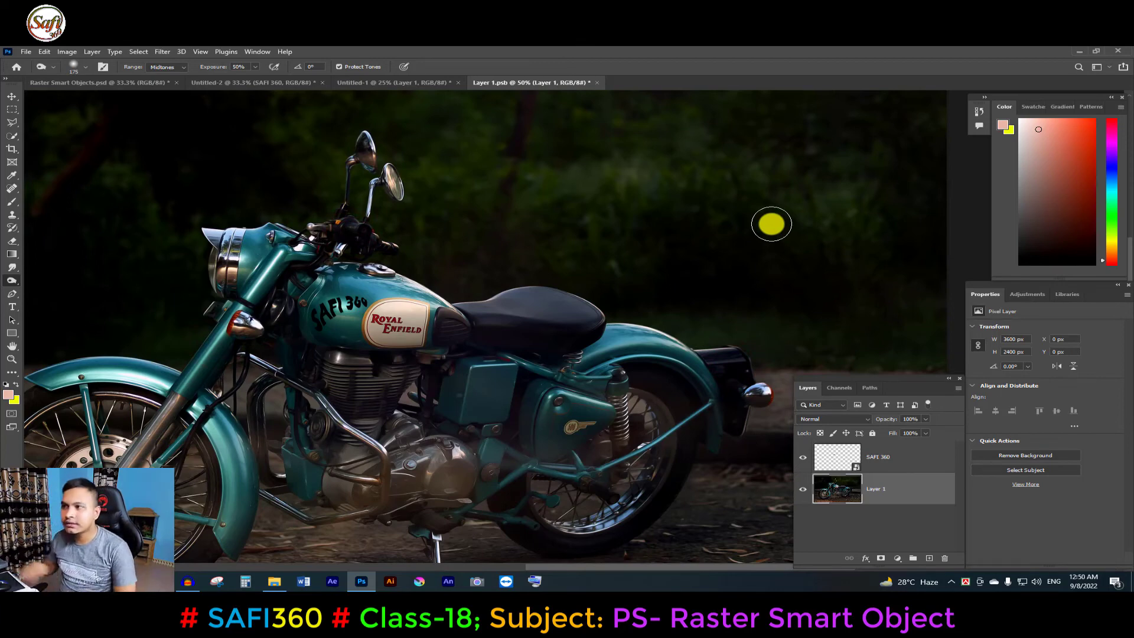
Step: Set up the Brush tool with yellow as the foreground colour, make a trial stroke, and raise opacity and flow to 100%
left_click(11, 203)
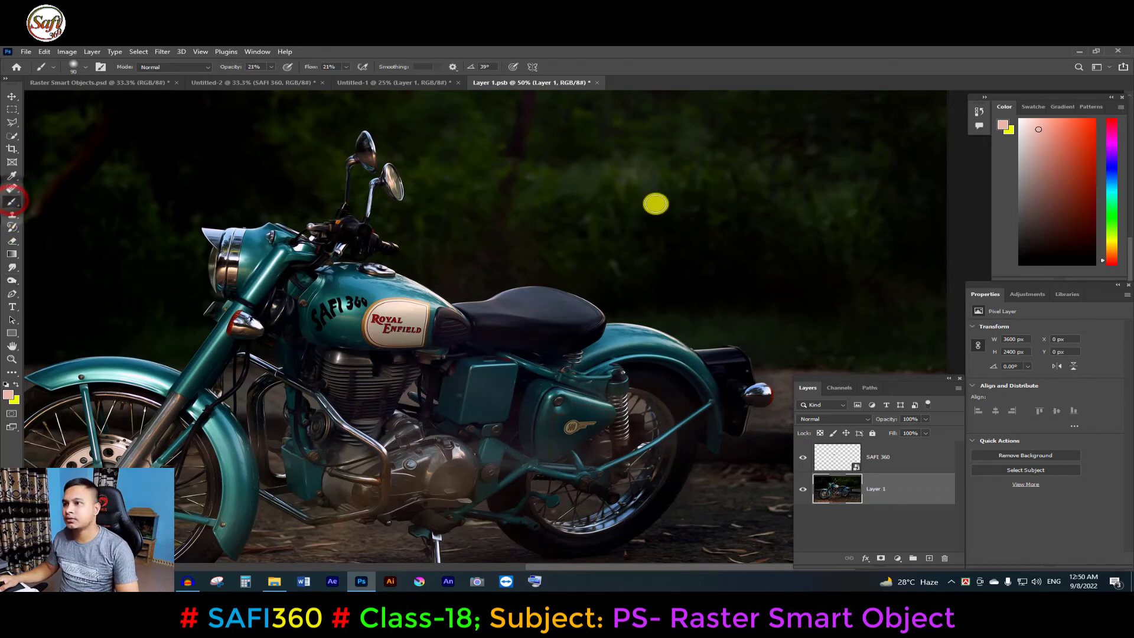
left_click(16, 386)
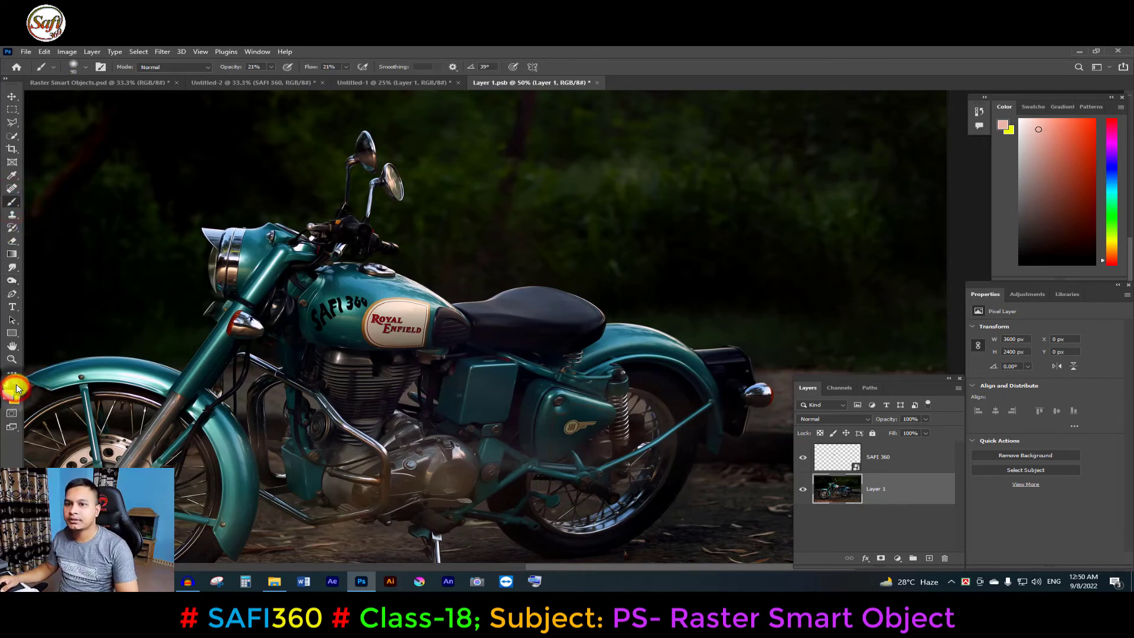
left_click_drag(724, 179, 693, 194)
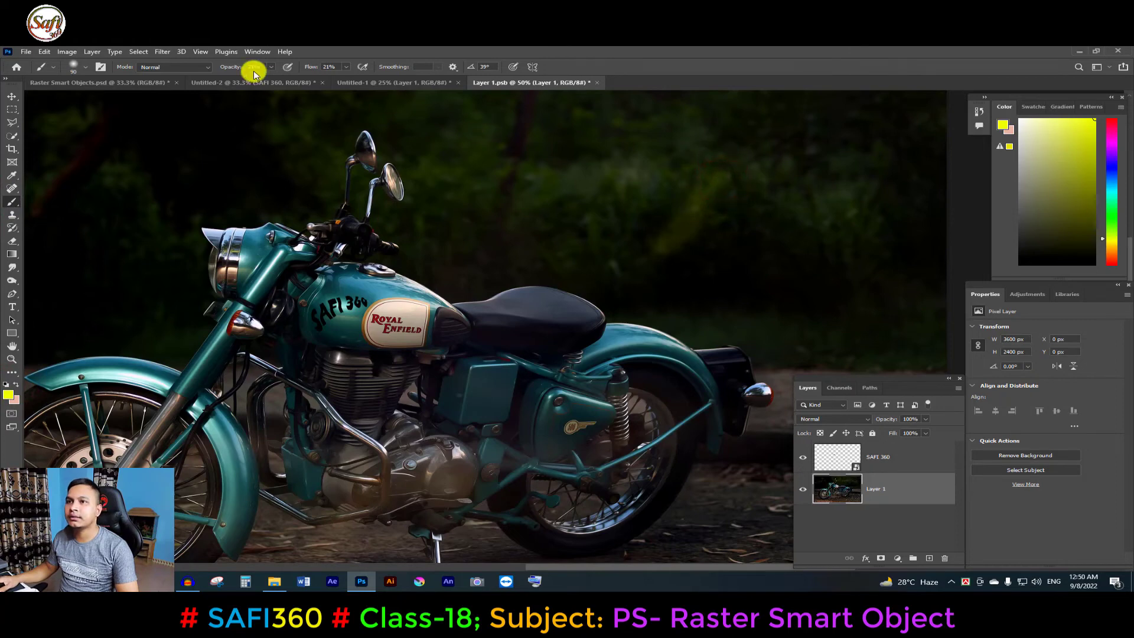
left_click_drag(225, 66, 392, 64)
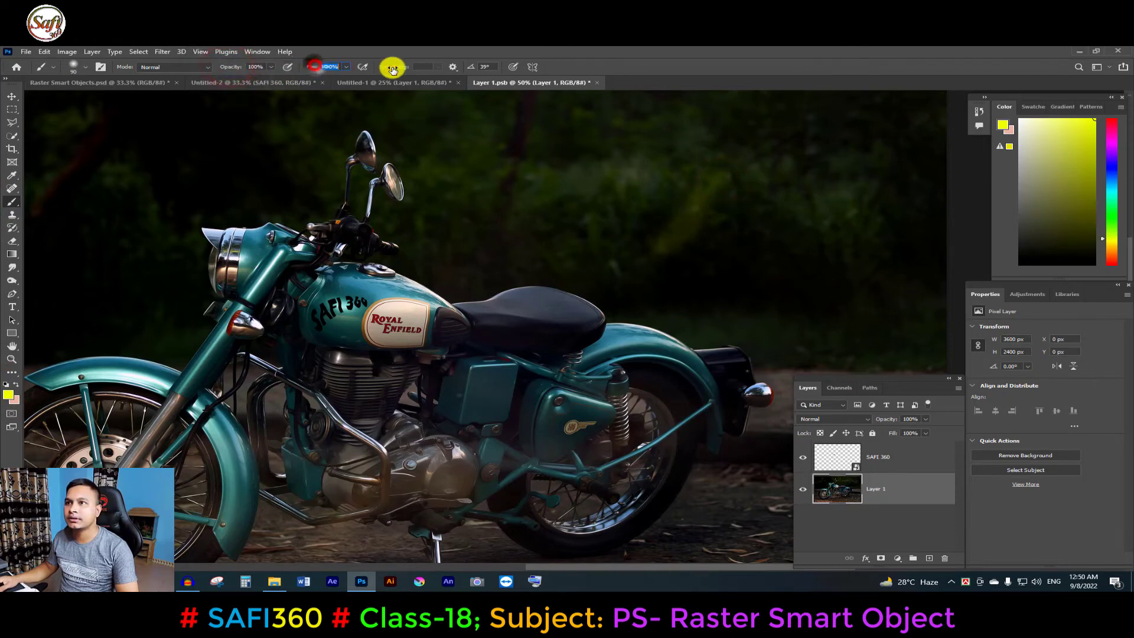
Step: Paint seven separate yellow brush strokes across the dark background above and behind the motorcycle on Layer 1
left_click_drag(630, 273, 767, 165)
left_click(552, 137)
left_click_drag(477, 200, 555, 136)
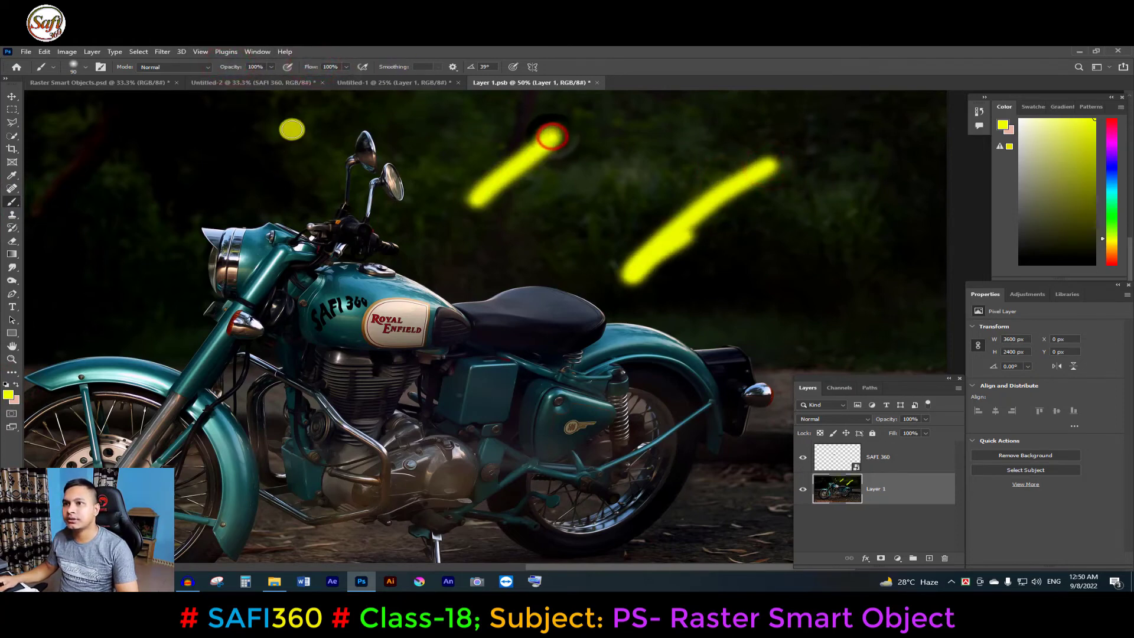
left_click_drag(189, 194, 295, 127)
left_click_drag(76, 188, 158, 124)
left_click_drag(653, 118, 868, 119)
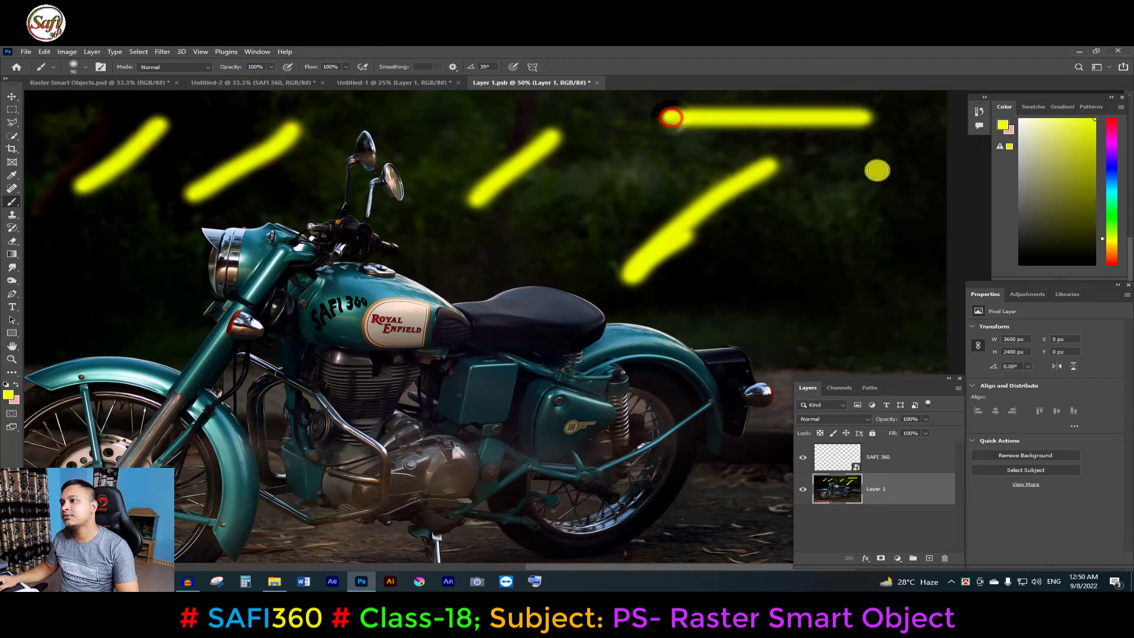
left_click_drag(876, 171, 898, 290)
mouse_move(765, 260)
left_mouse_down()
mouse_move(791, 319)
mouse_move(813, 322)
left_mouse_up()
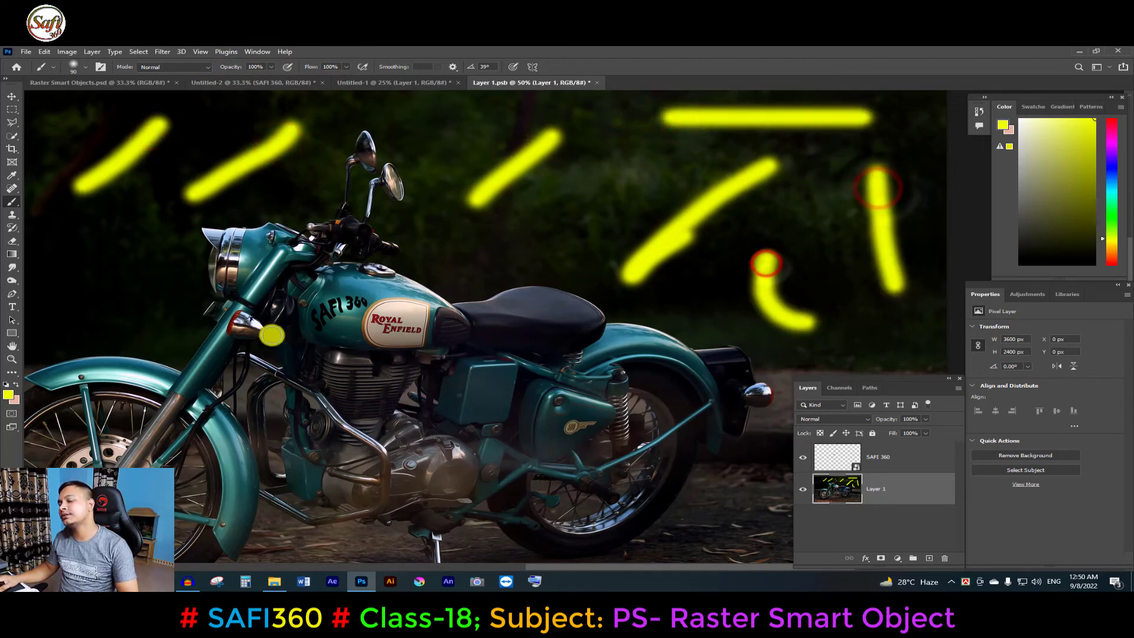
Step: Save the edited smart object contents in Layer 1.psb and return to the Untitled-1 document
left_click(482, 316, "alt")
left_click_drag(482, 344, 477, 376)
left_click(481, 293, "ctrl")
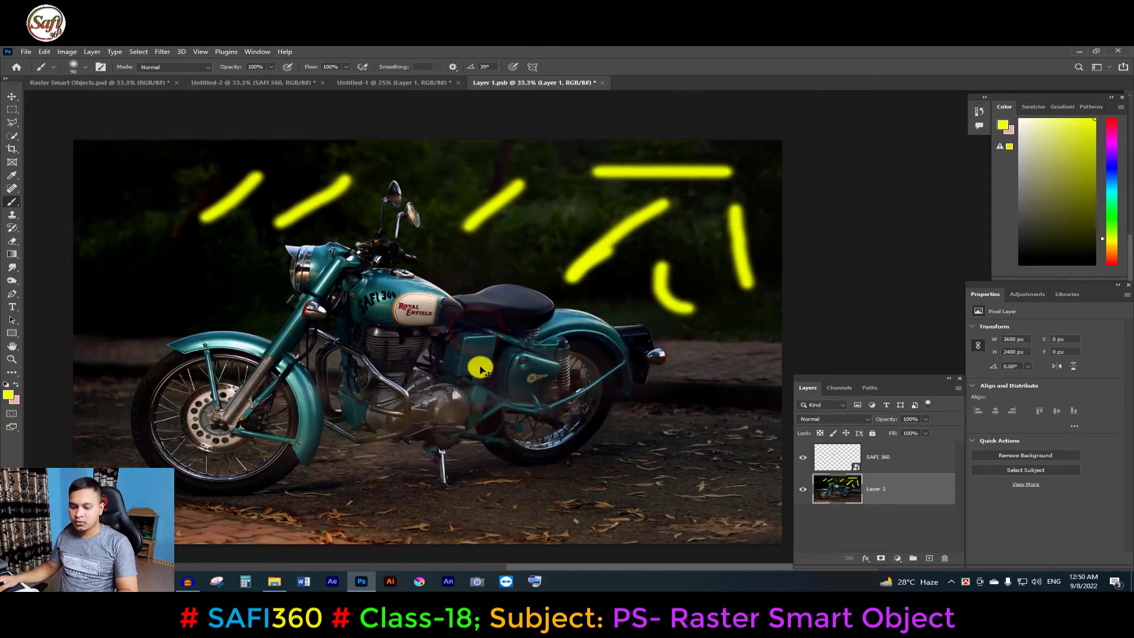
key("ctrl+s")
left_click(26, 52)
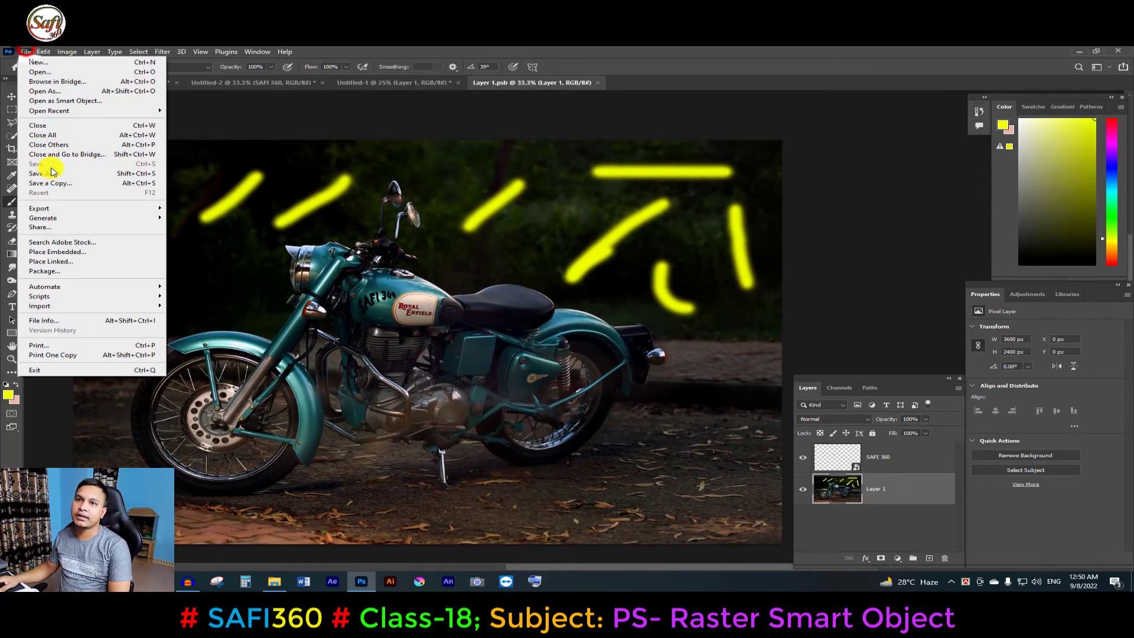
left_click(43, 164)
left_click(731, 279)
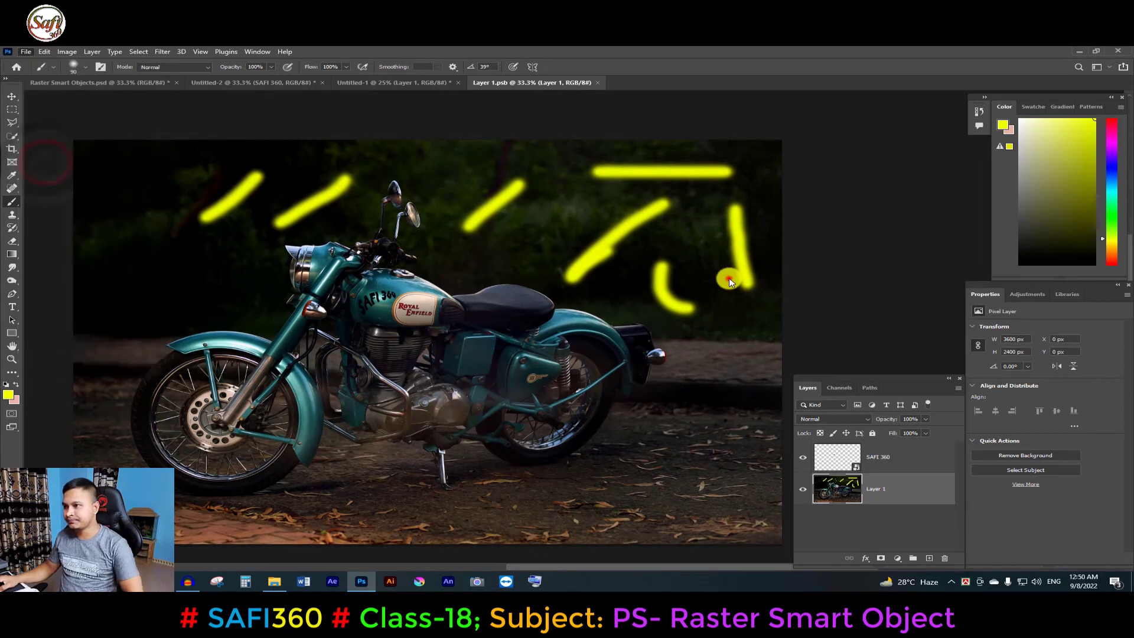
left_click(380, 83)
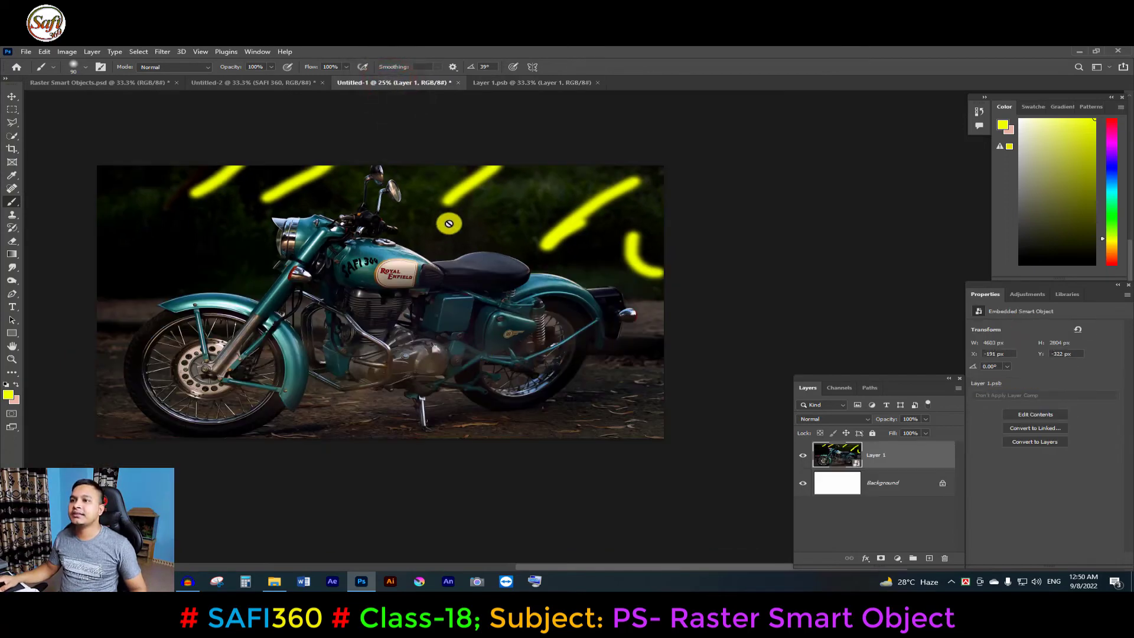